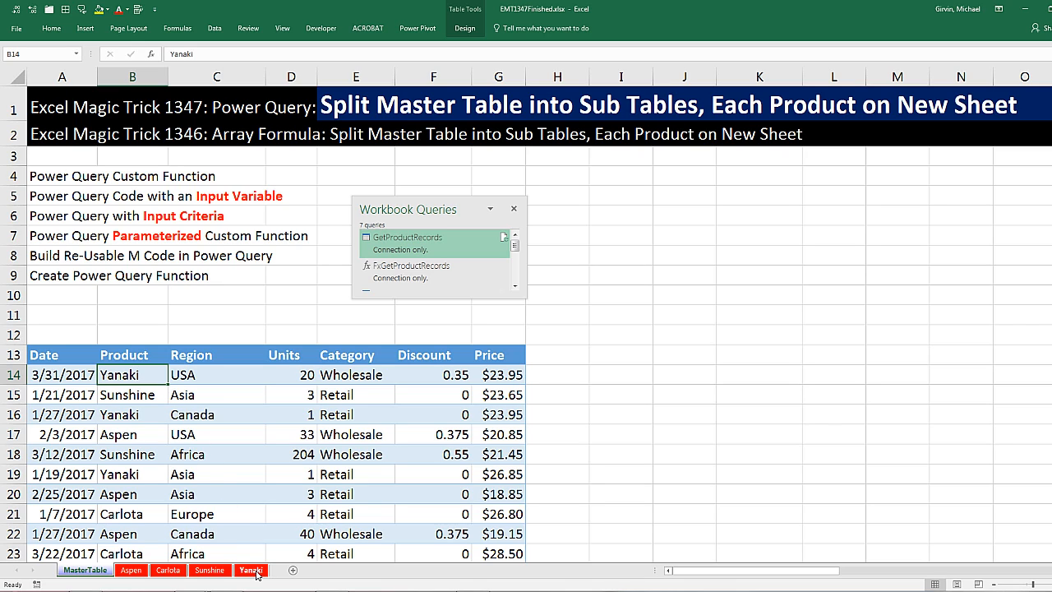
Invoke the FxGetProductRecords function with ProductName Quad, view the returned records, and discard the resulting query.
{"action": "left_click", "coordinate": [133, 395]}
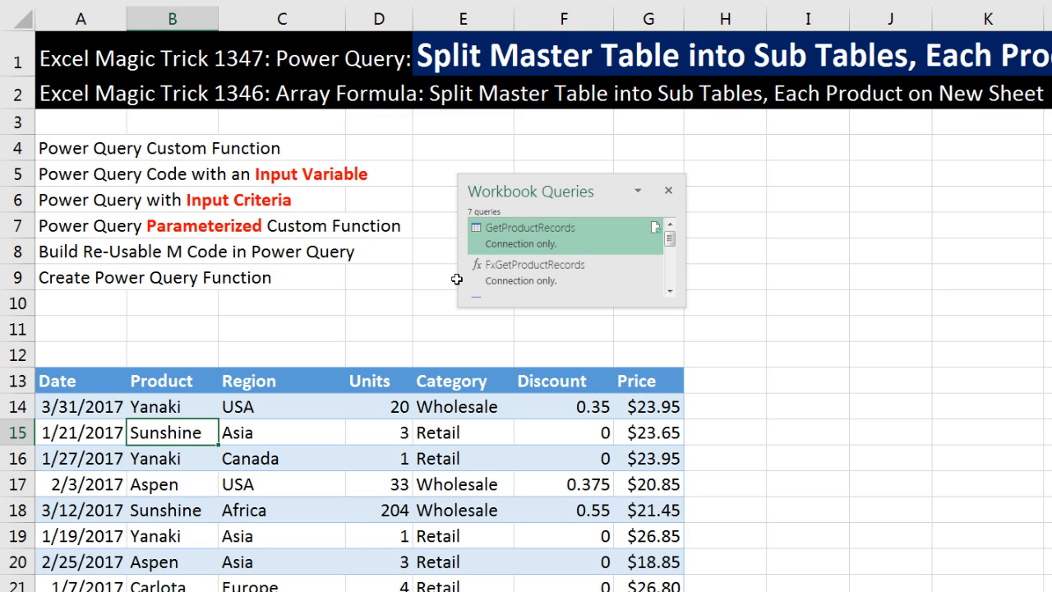
{"action": "mouse_move", "coordinate": [483, 281]}
{"action": "double_click", "coordinate": [491, 277]}
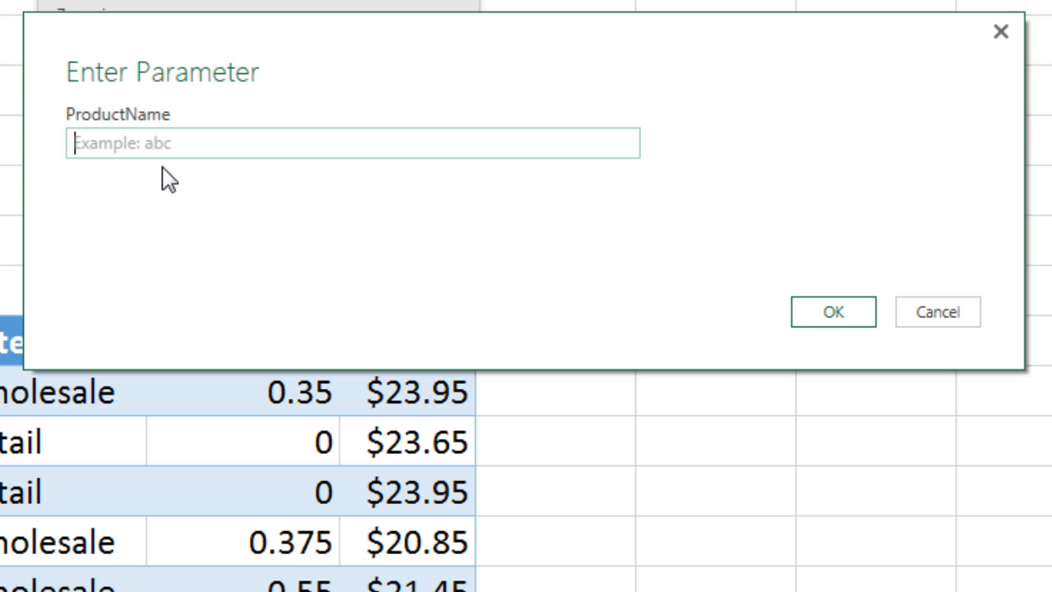
{"action": "type", "text": "Quad"}
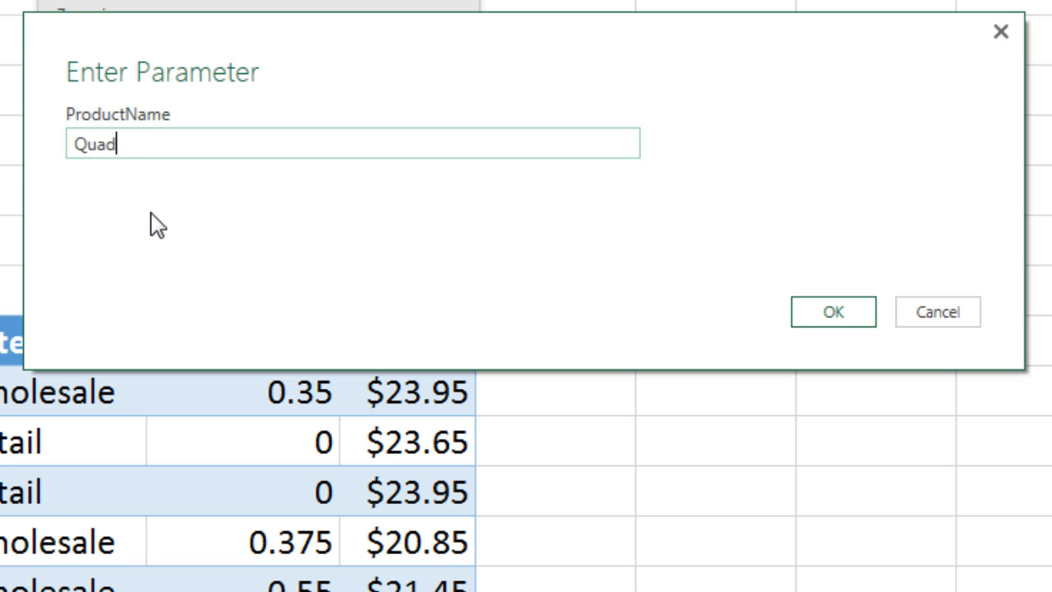
{"action": "key", "text": "Return"}
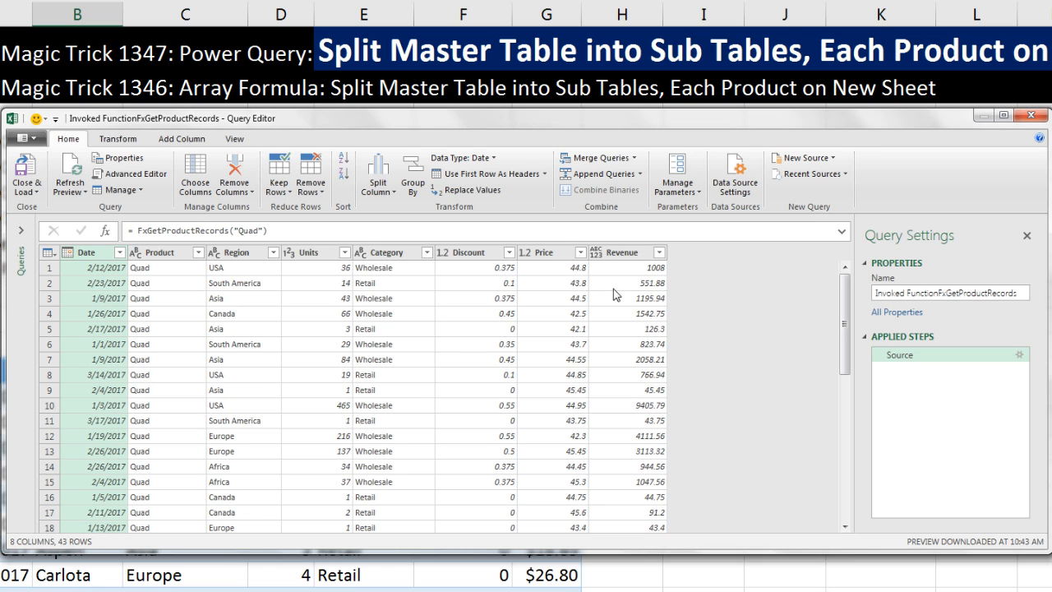
{"action": "left_click", "coordinate": [1030, 118]}
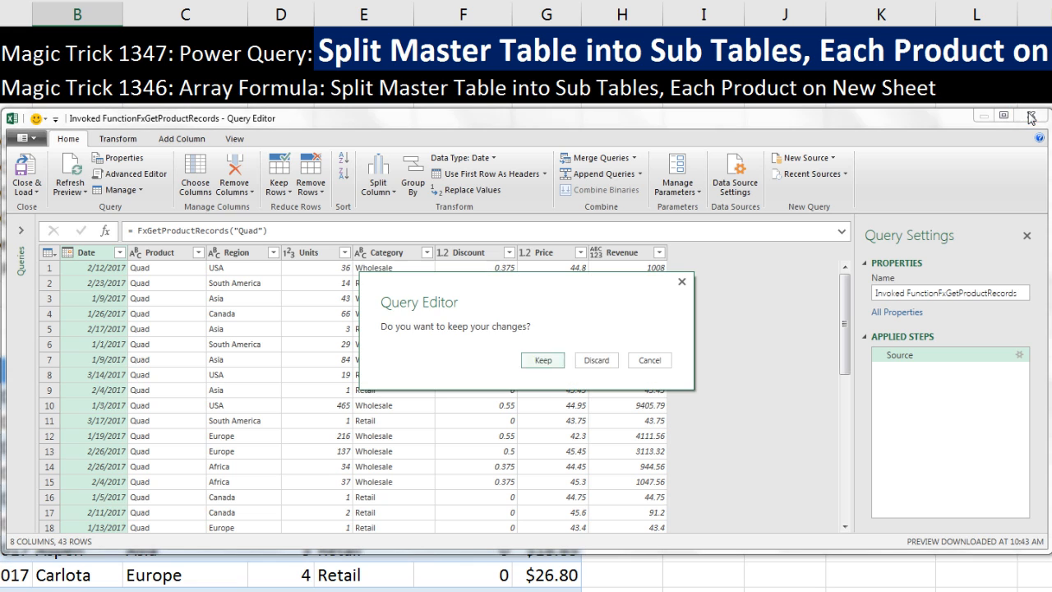
{"action": "left_click", "coordinate": [599, 363]}
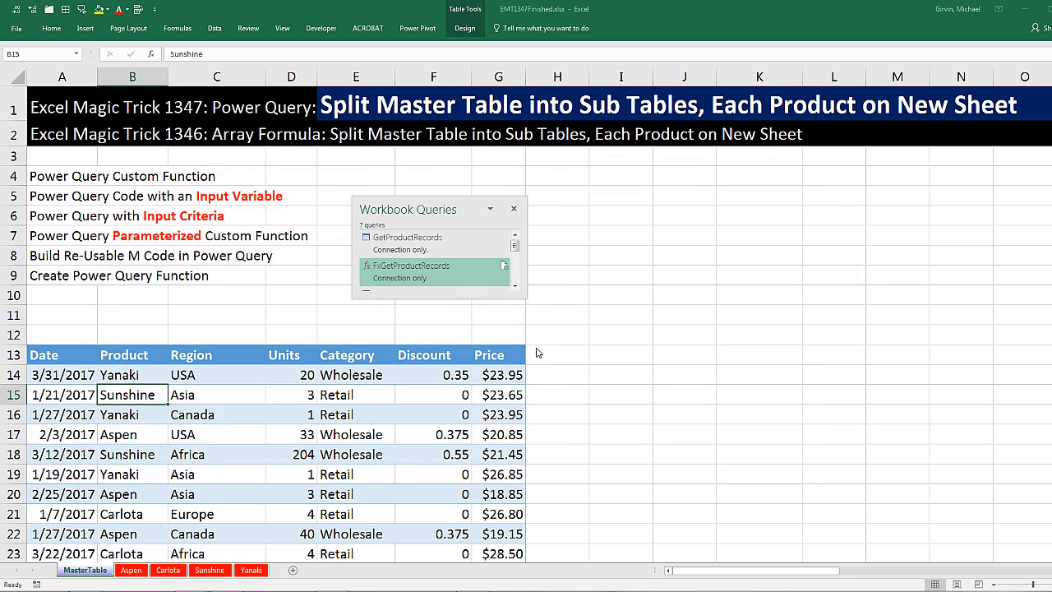
Switch to the EMT1347Start.xlsx workbook and select the first product cell, B14, in the master table.
{"action": "left_click", "coordinate": [194, 590]}
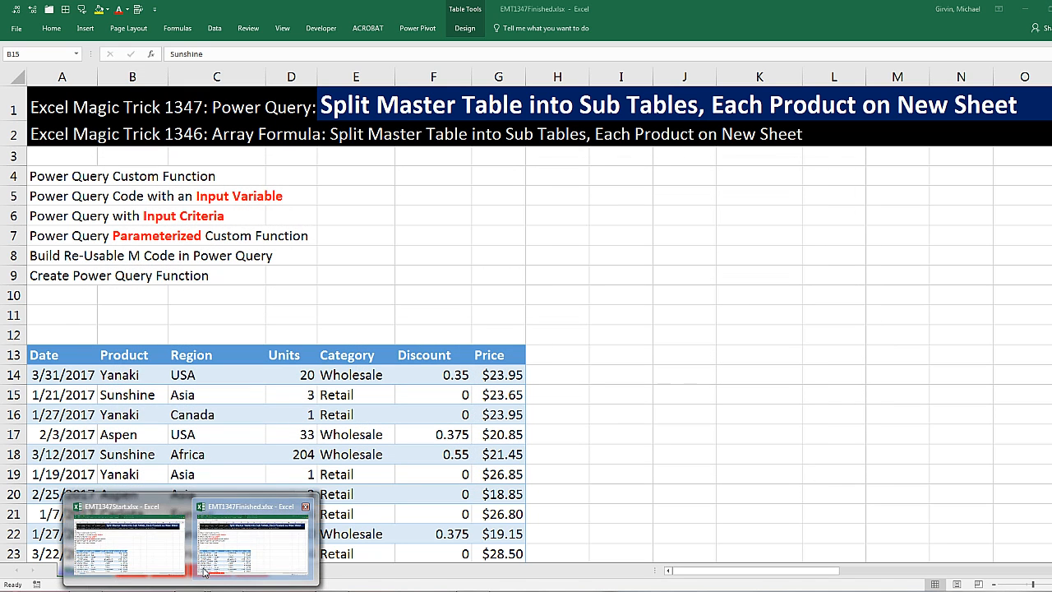
{"action": "left_click", "coordinate": [151, 549]}
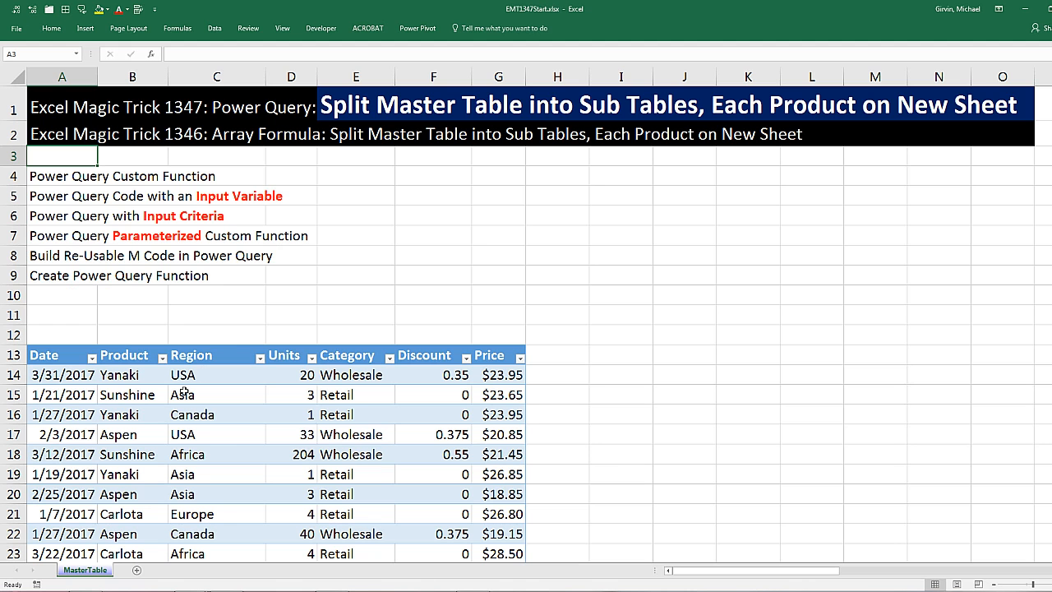
{"action": "left_click", "coordinate": [138, 375]}
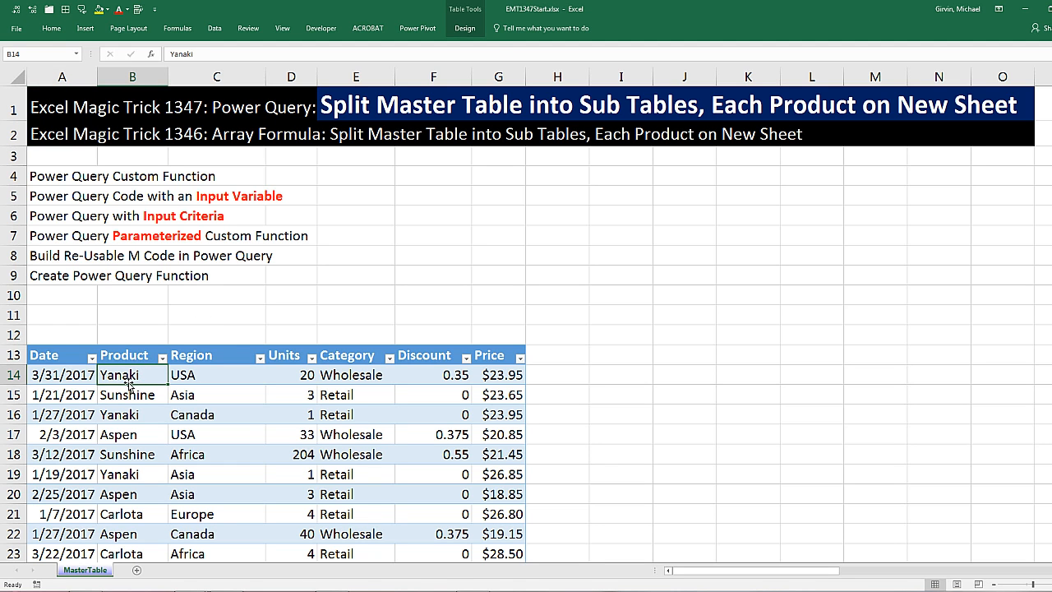
Look through the records of the master table and check the name assigned to the table.
{"action": "scroll", "coordinate": [129, 386], "scroll_direction": "down", "scroll_amount": 6}
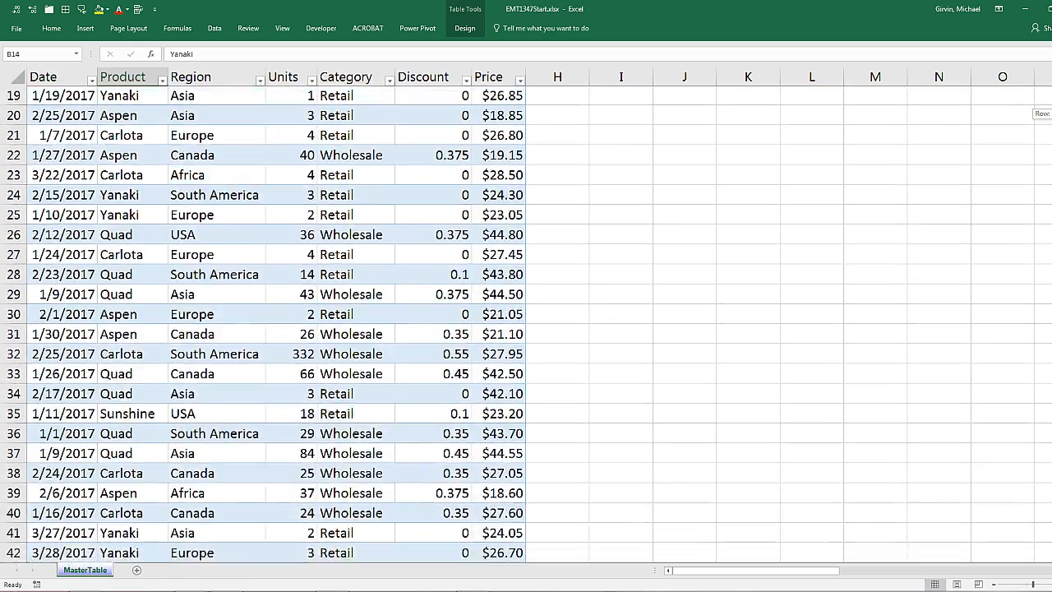
{"action": "scroll", "coordinate": [526, 325], "scroll_direction": "down", "scroll_amount": 20}
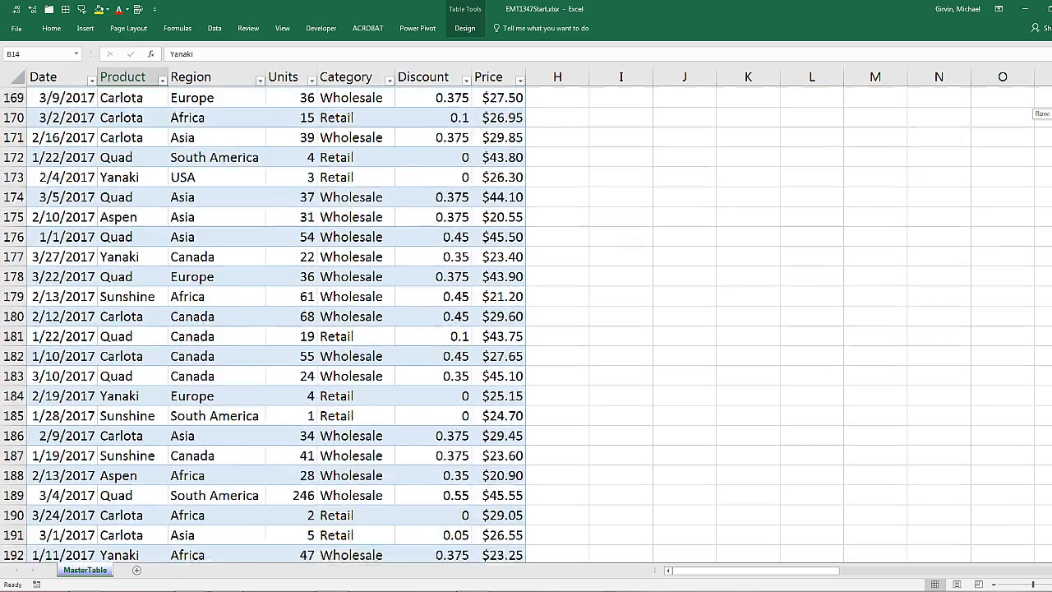
{"action": "scroll", "coordinate": [526, 325], "scroll_direction": "down", "scroll_amount": 3}
{"action": "scroll", "coordinate": [526, 324], "scroll_direction": "up", "scroll_amount": 20}
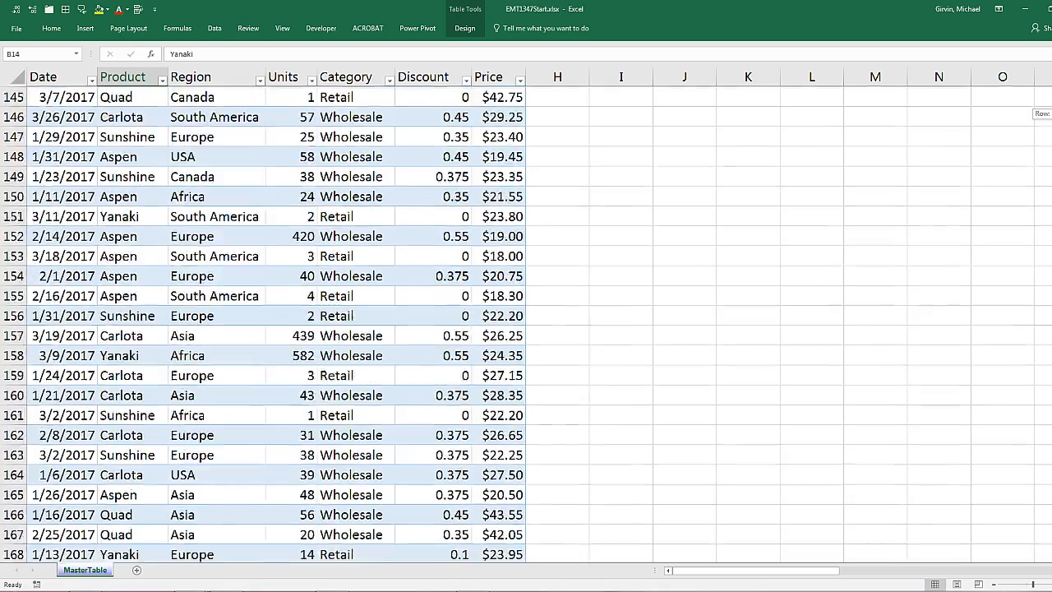
{"action": "scroll", "coordinate": [526, 325], "scroll_direction": "up", "scroll_amount": 20}
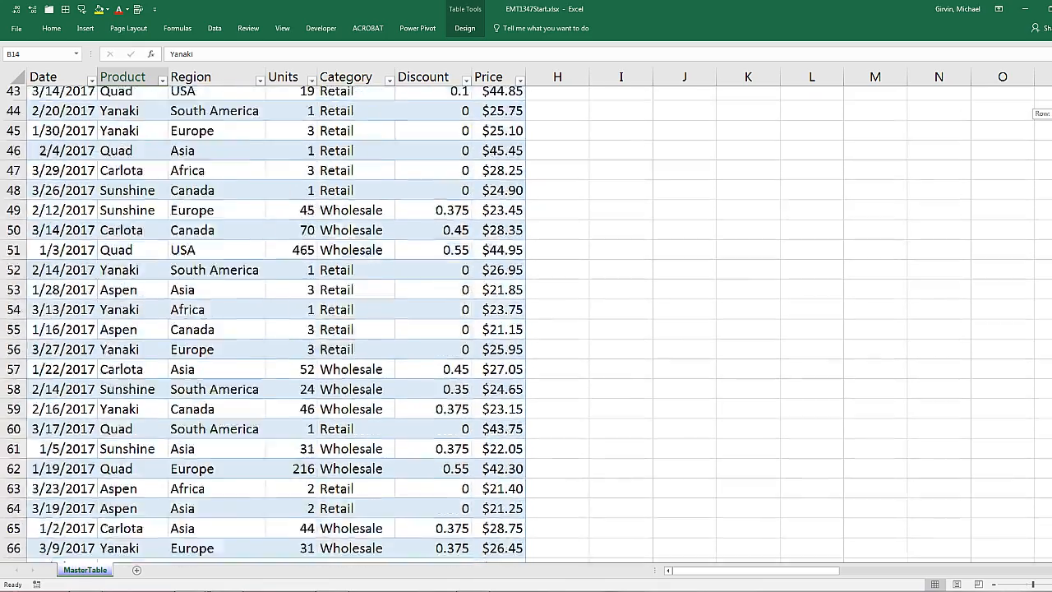
{"action": "scroll", "coordinate": [834, 172], "scroll_direction": "up", "scroll_amount": 2}
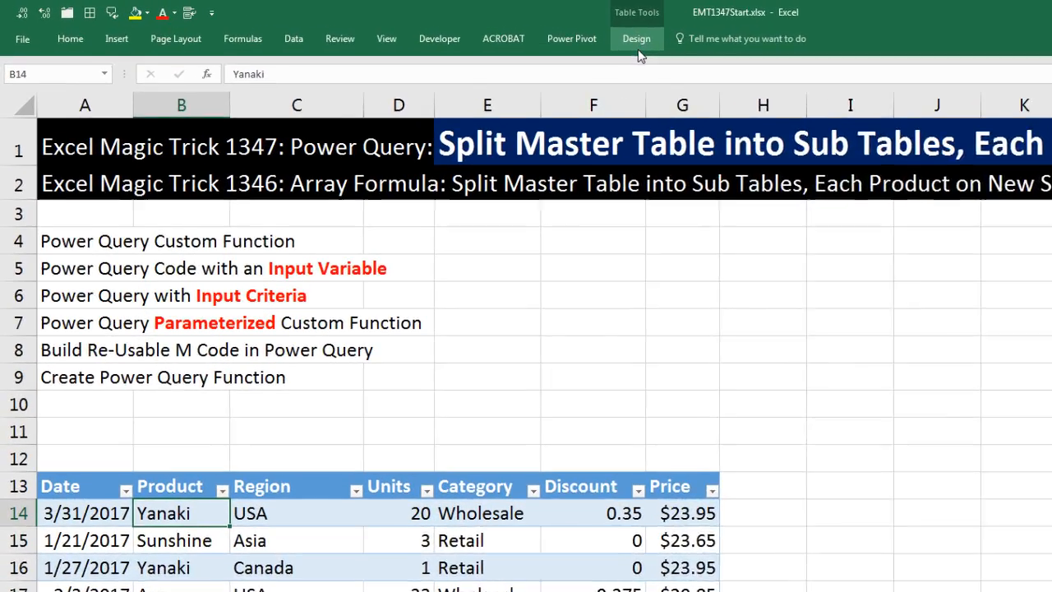
{"action": "left_click", "coordinate": [465, 28]}
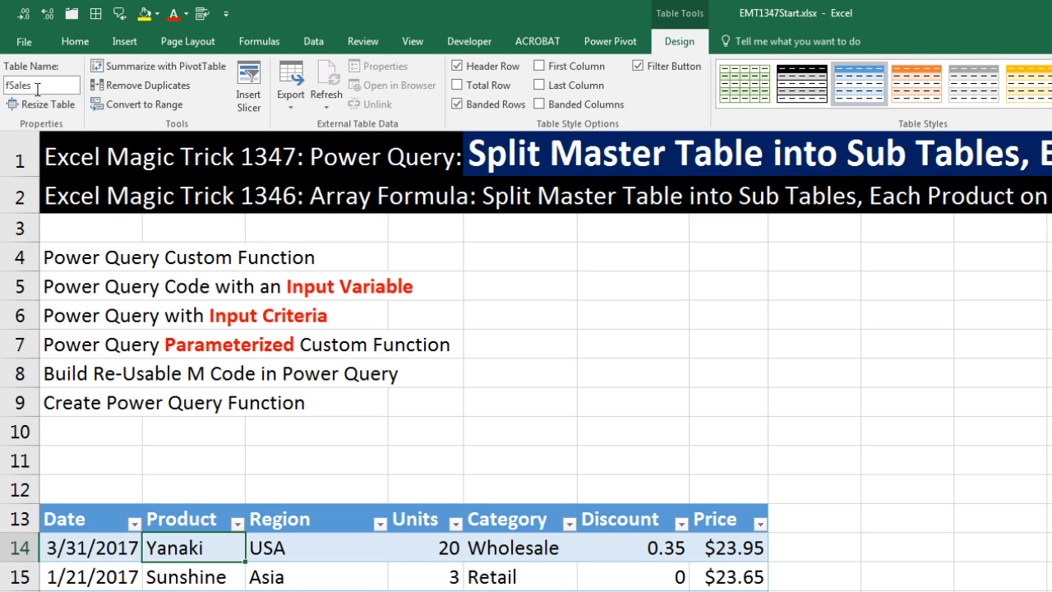
{"action": "left_click", "coordinate": [170, 283]}
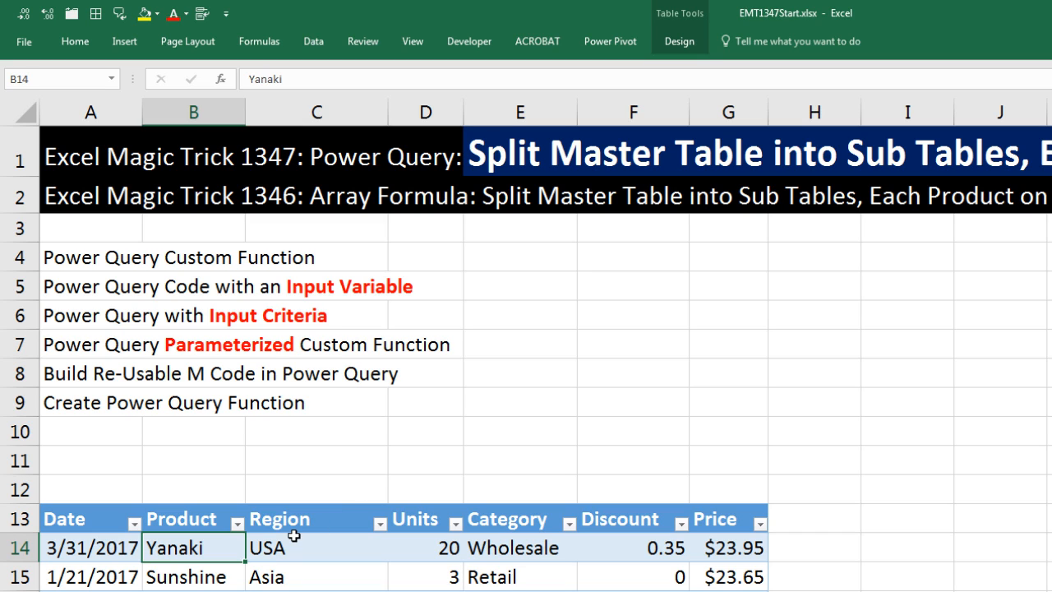
Load the master table into a new Power Query query and name the query GetProductRecords.
{"action": "left_click", "coordinate": [315, 43]}
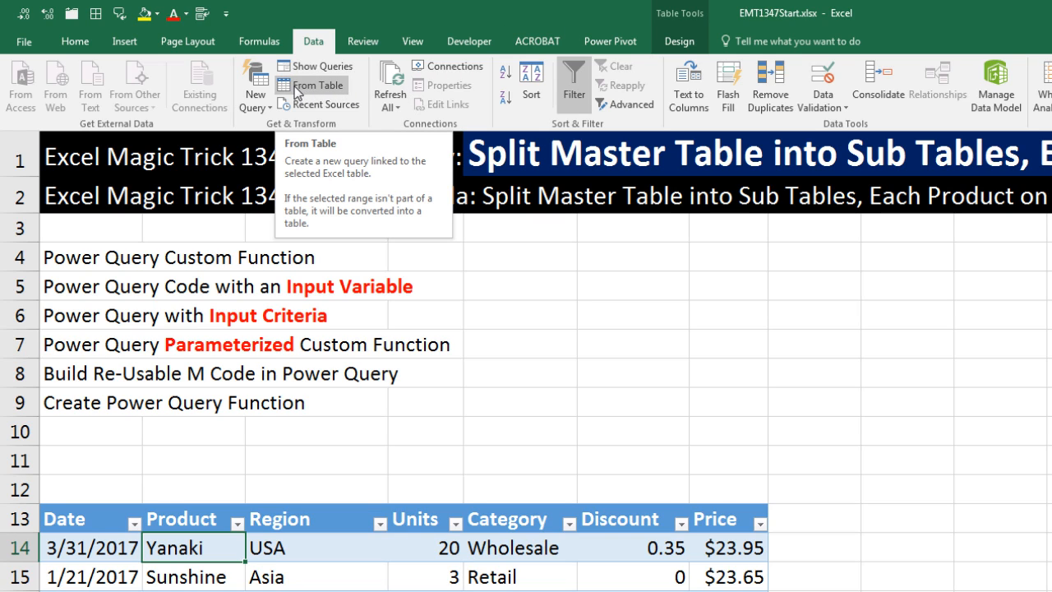
{"action": "left_click", "coordinate": [320, 88]}
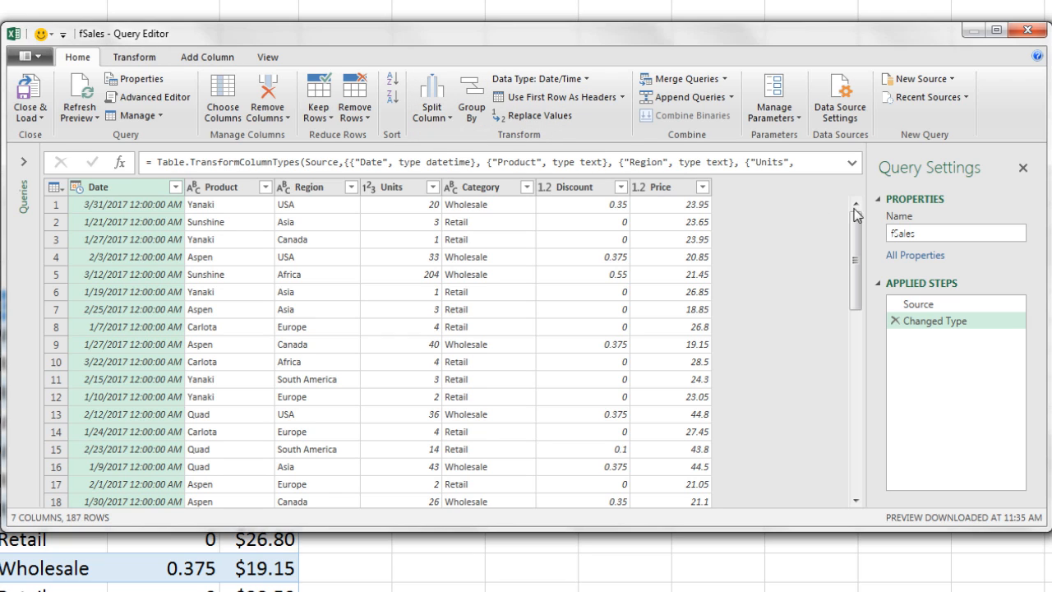
{"action": "left_click", "coordinate": [925, 237]}
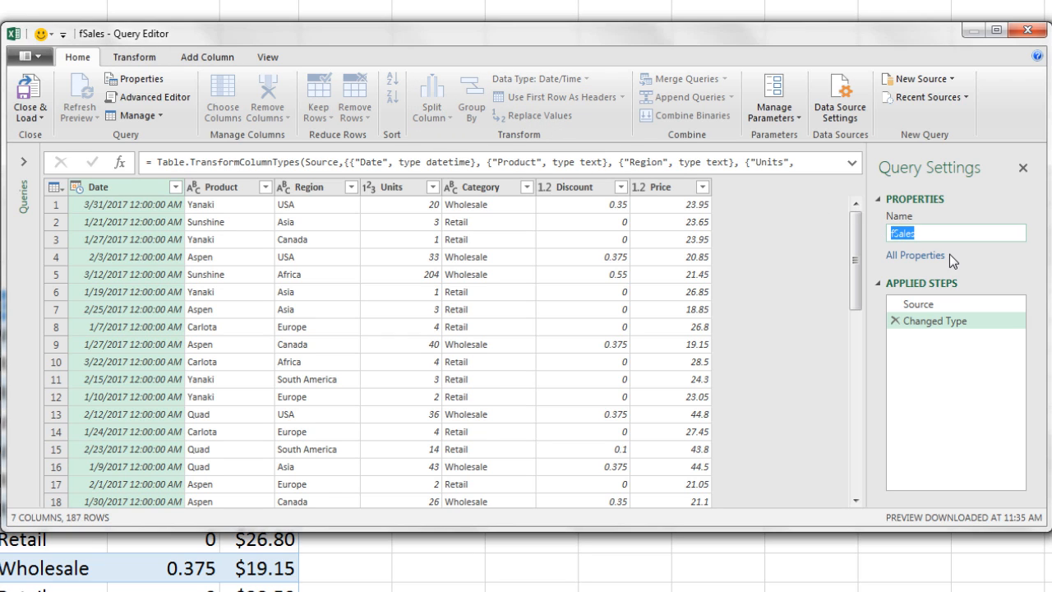
{"action": "type", "text": "GetProductRecord"}
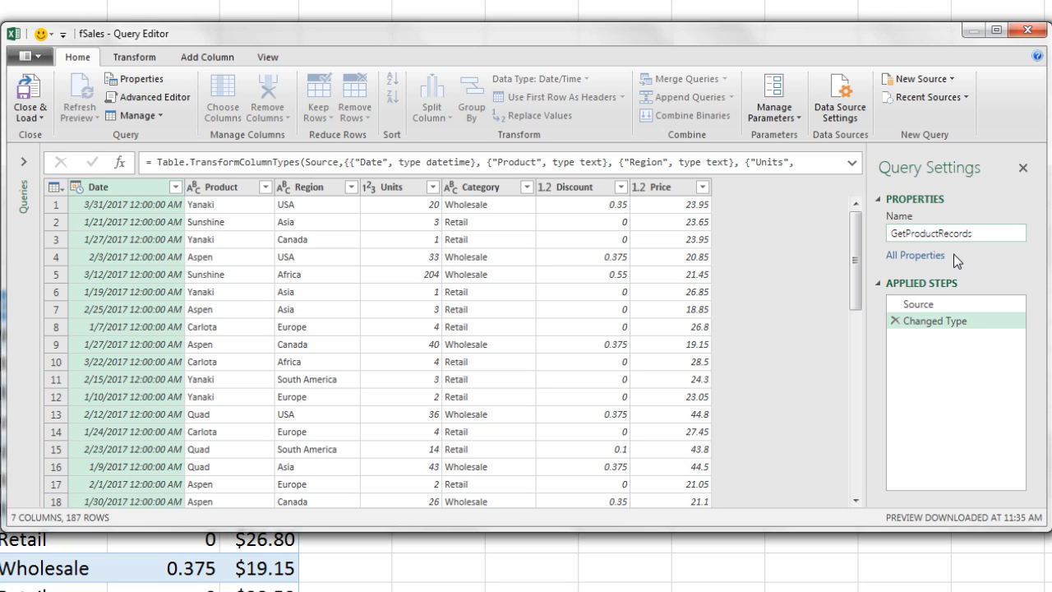
{"action": "type", "text": "s"}
{"action": "key", "text": "Return"}
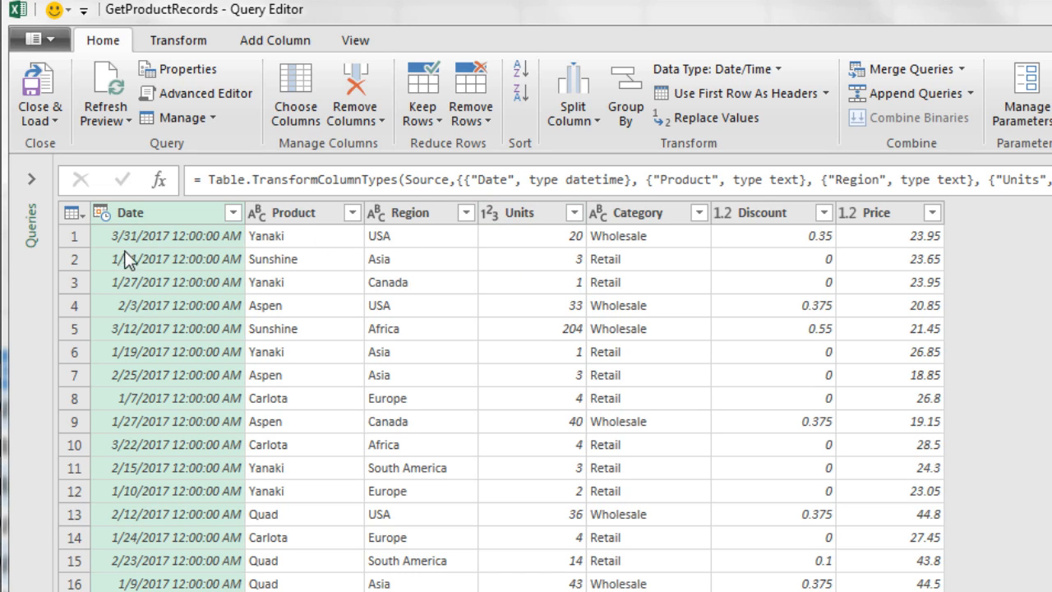
Set the Date column's data type to Date and filter the Product column to show only Aspen.
{"action": "left_click", "coordinate": [102, 212]}
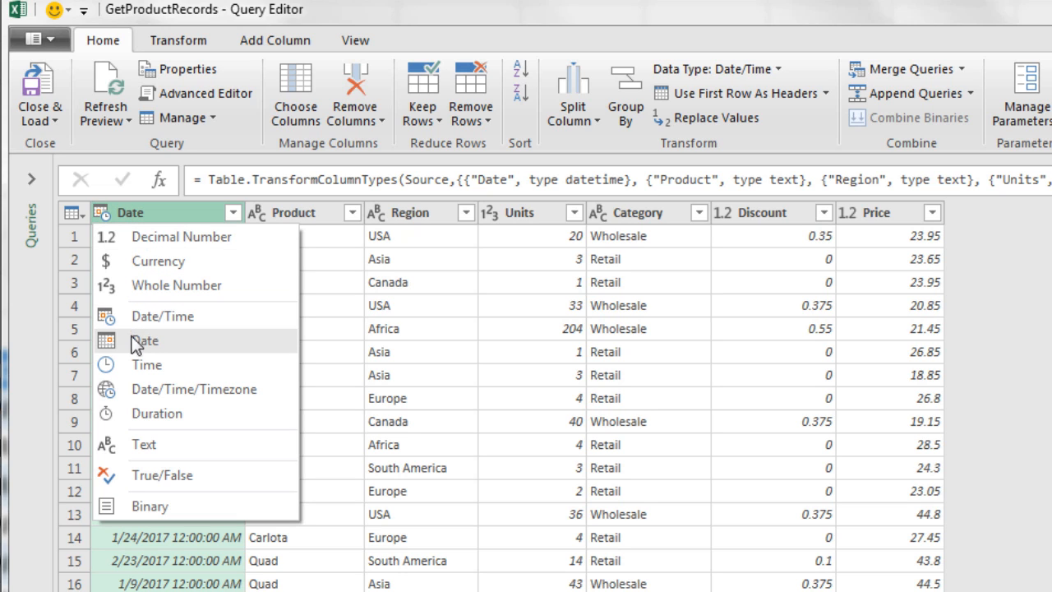
{"action": "left_click", "coordinate": [203, 353]}
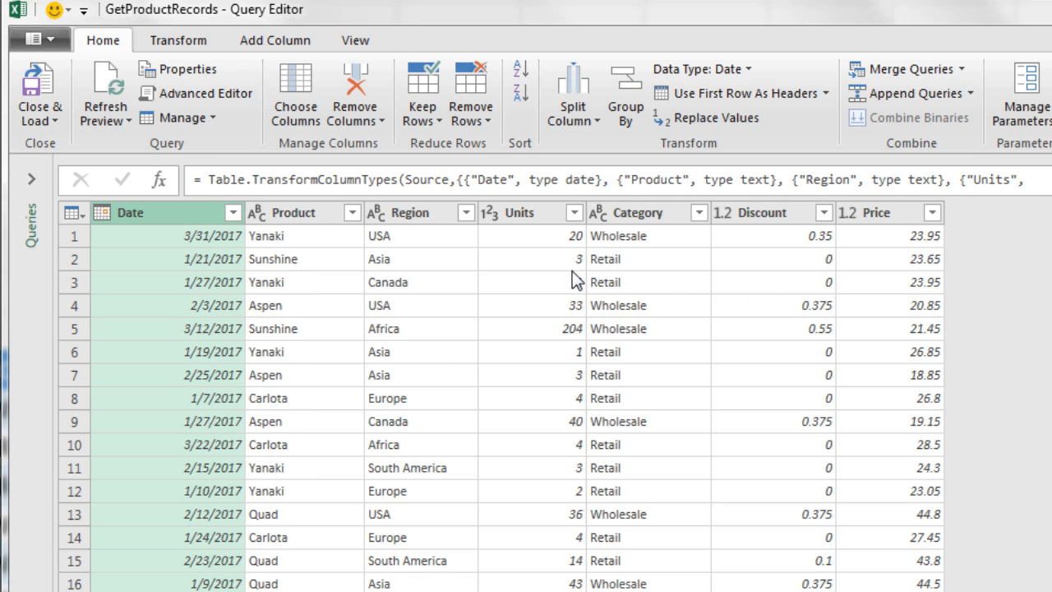
{"action": "left_click", "coordinate": [350, 213]}
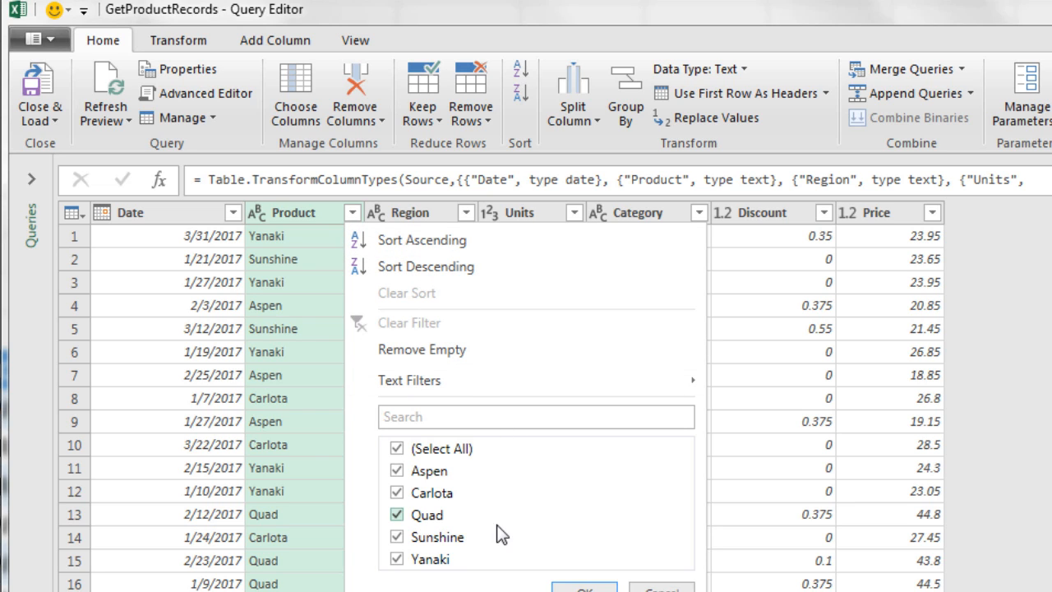
{"action": "left_click", "coordinate": [399, 451]}
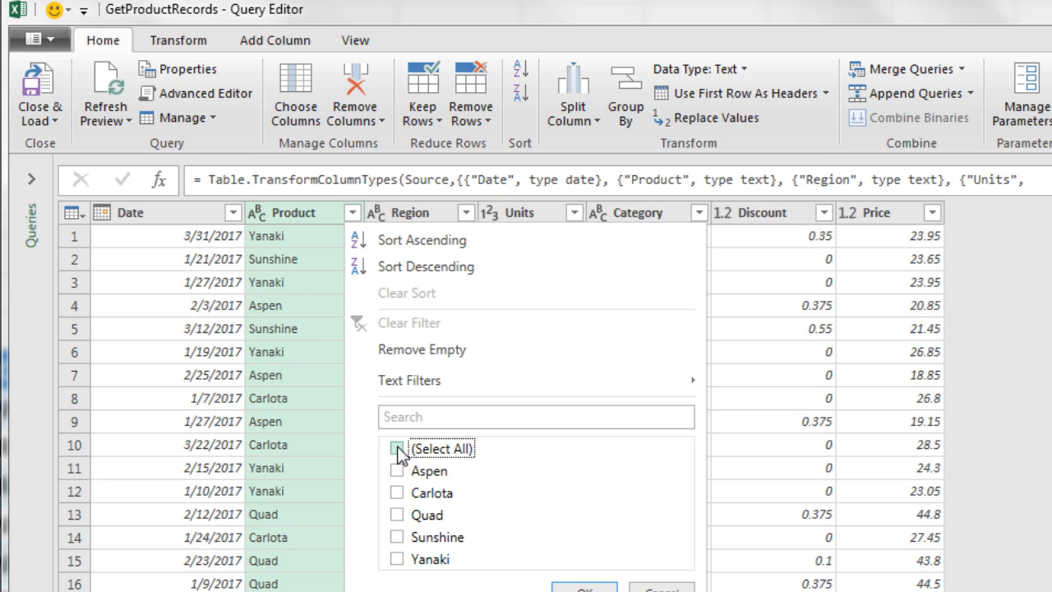
{"action": "left_click", "coordinate": [398, 472]}
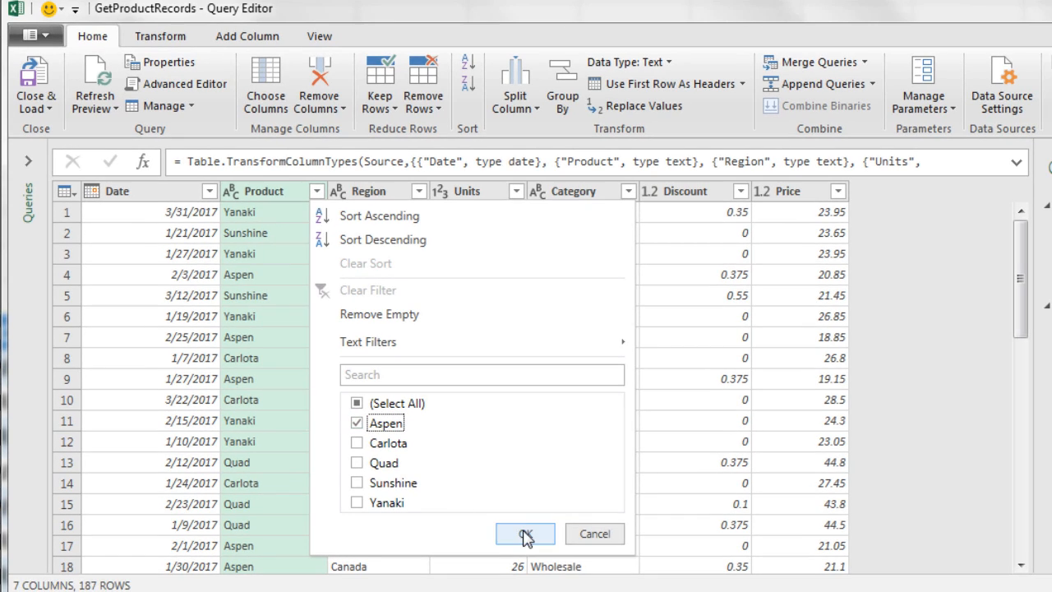
{"action": "left_click", "coordinate": [525, 534]}
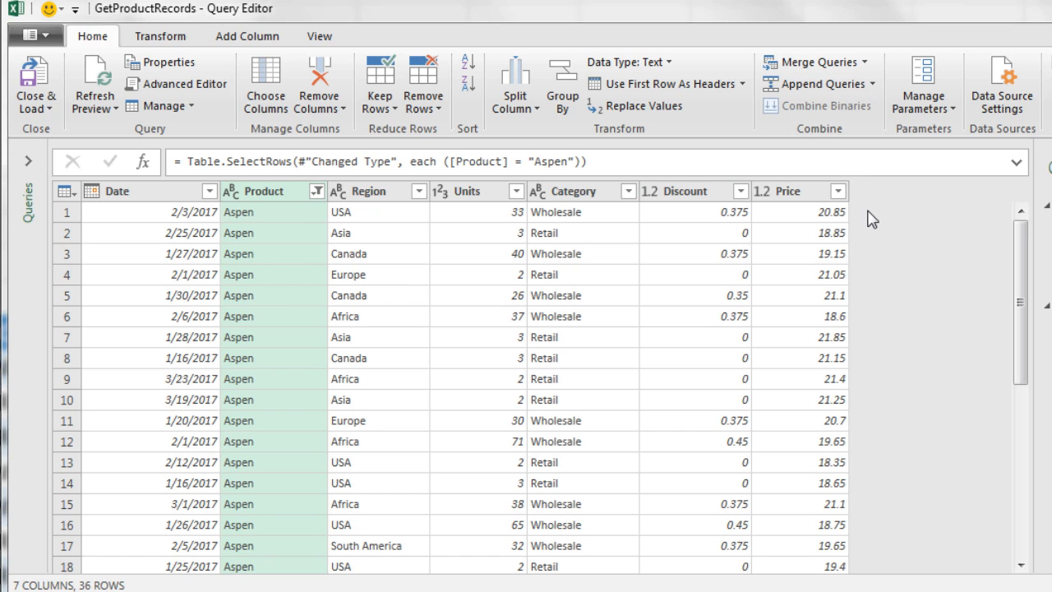
Start adding a custom column named NetRevenue to the query, ready for its formula.
{"action": "left_click", "coordinate": [243, 36]}
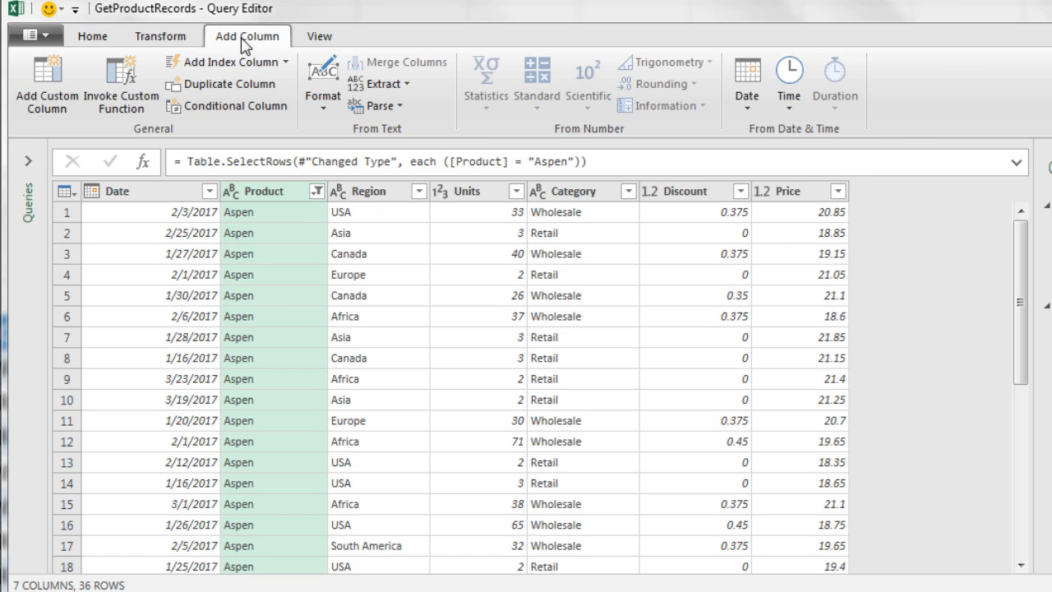
{"action": "left_click", "coordinate": [48, 97]}
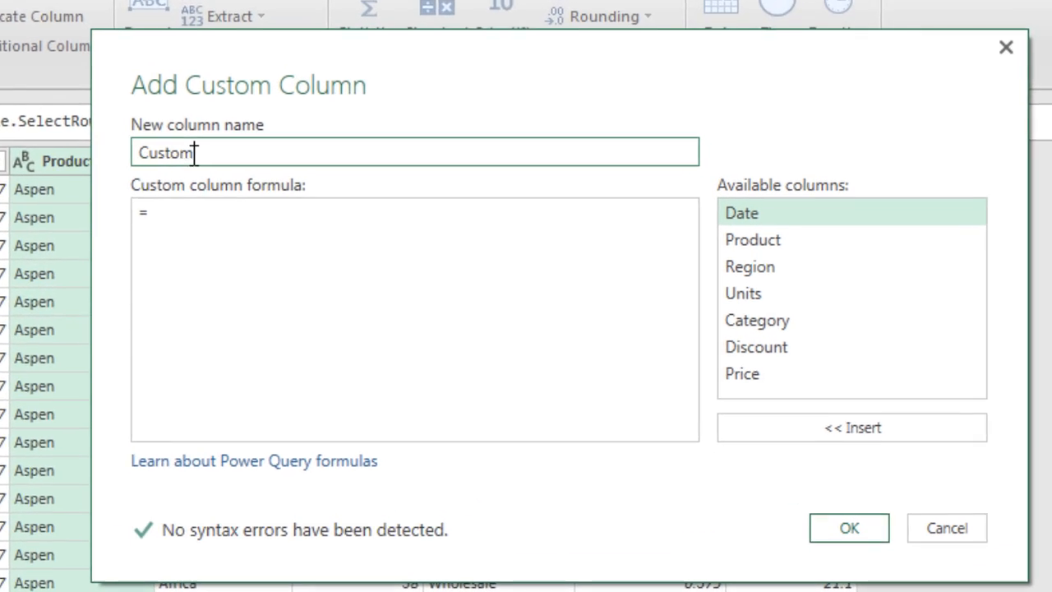
{"action": "type", "text": "Net"}
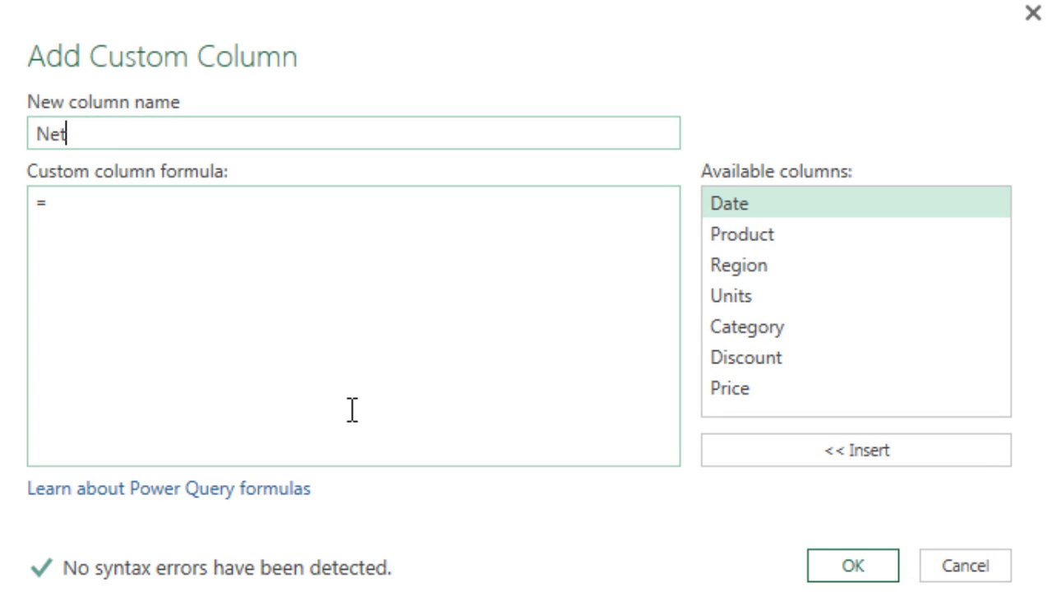
{"action": "type", "text": "Revenue"}
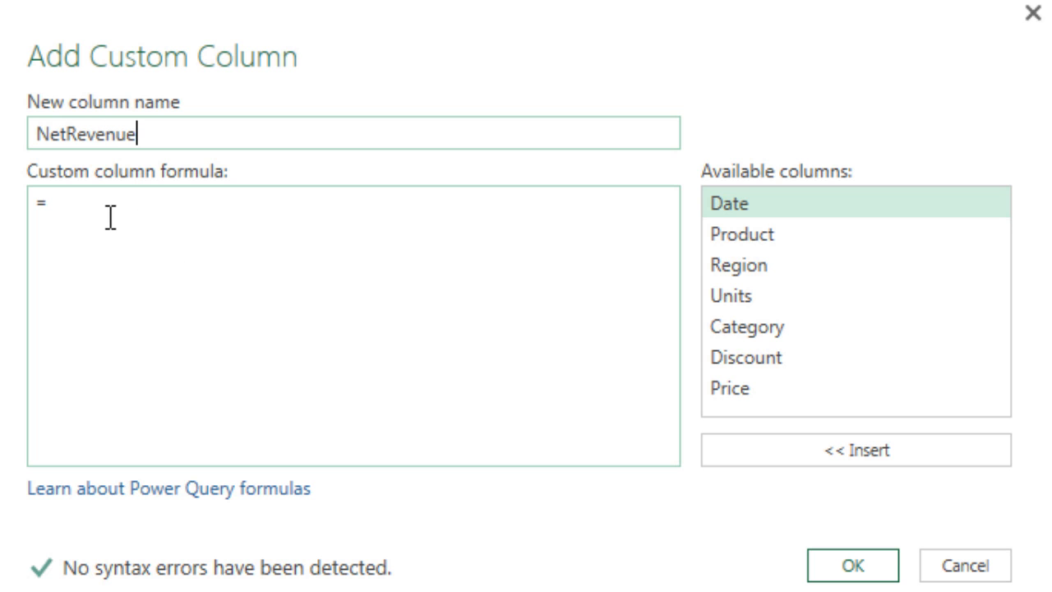
{"action": "left_click", "coordinate": [93, 208]}
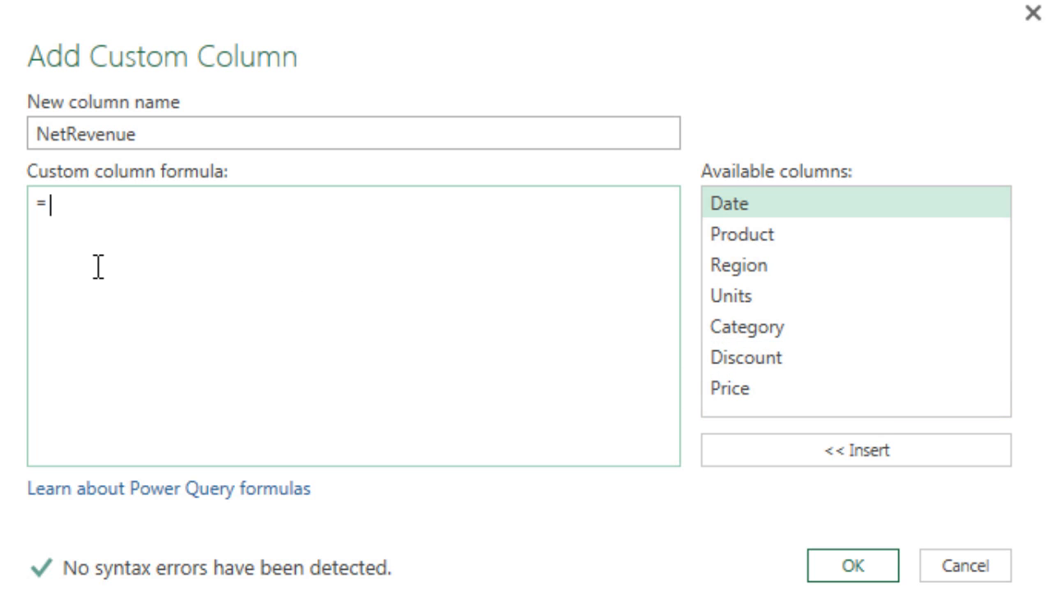
{"action": "type", "text": "ROUND"}
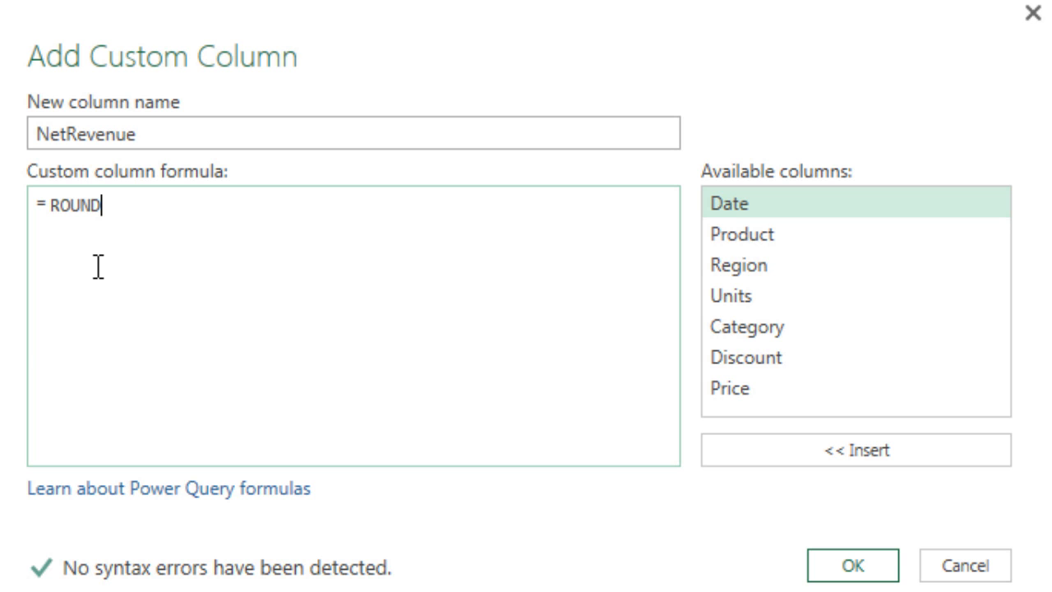
{"action": "key", "text": "BackSpace"}
{"action": "key", "text": "BackSpace"}
{"action": "key", "text": "BackSpace"}
{"action": "key", "text": "BackSpace"}
{"action": "key", "text": "BackSpace"}
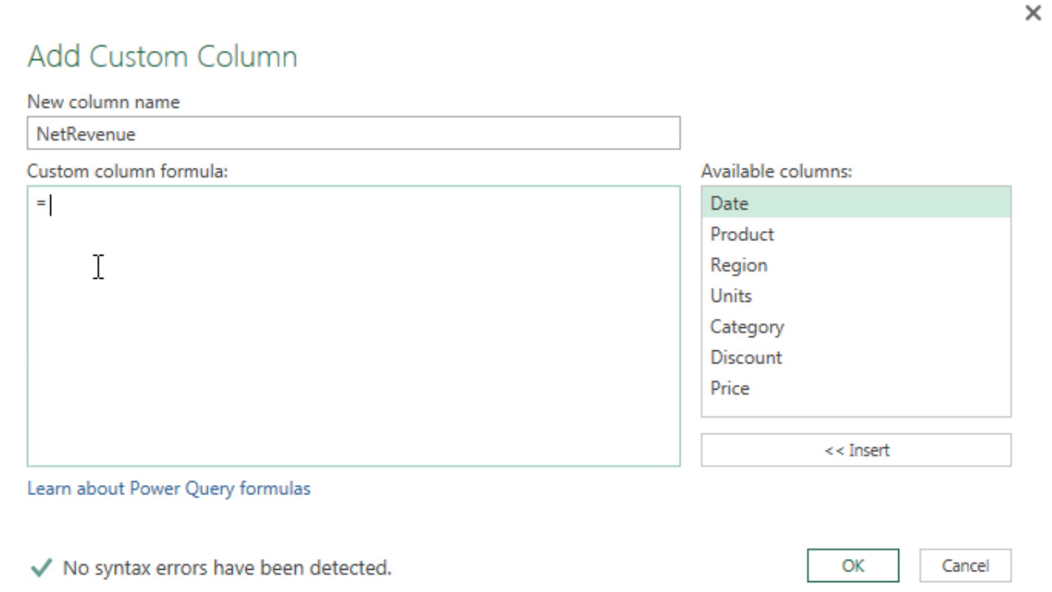
Enter the NetRevenue formula Number.Round([Units]*[Price]*(1-[Discount]),2) and add the custom column.
{"action": "type", "text": "Number"}
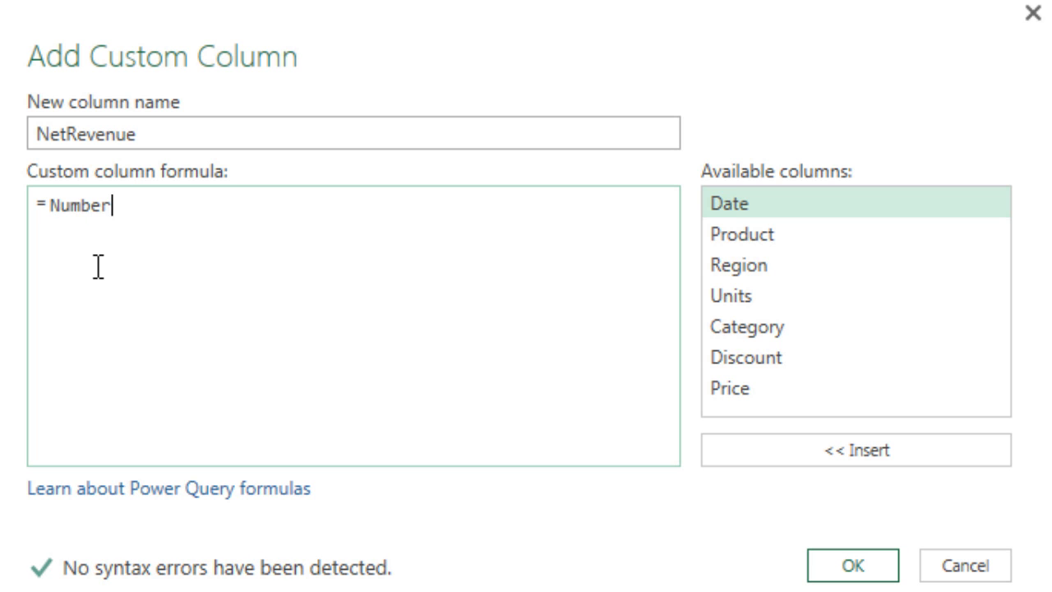
{"action": "type", "text": ".Round"}
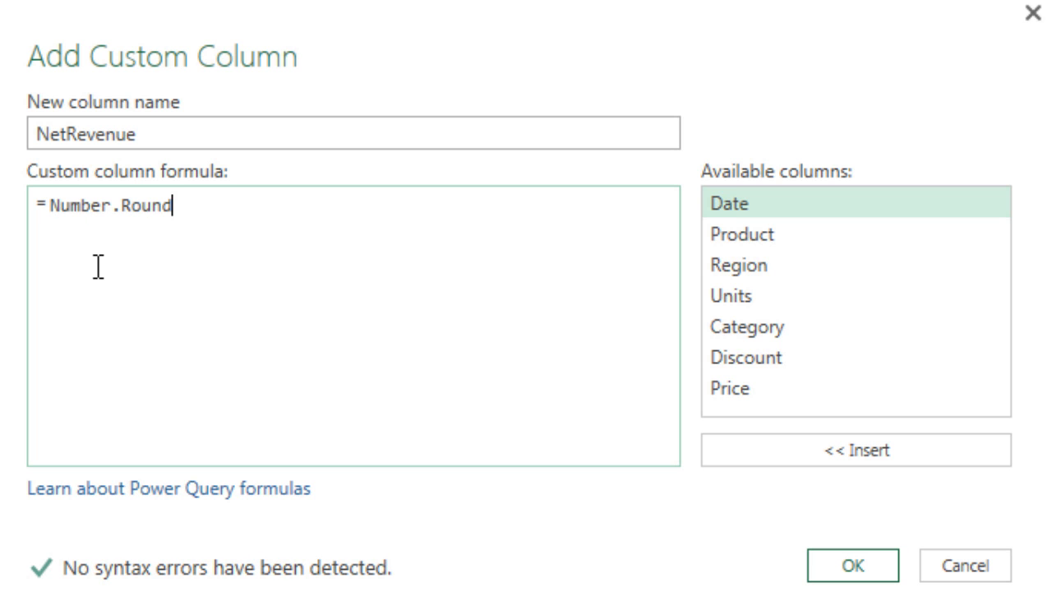
{"action": "type", "text": "("}
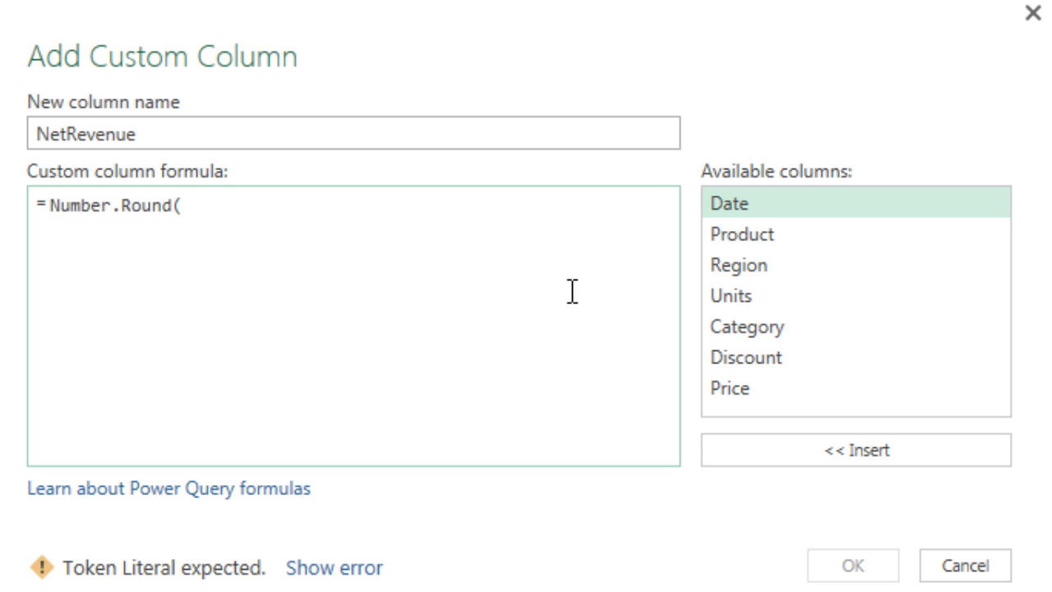
{"action": "double_click", "coordinate": [727, 300]}
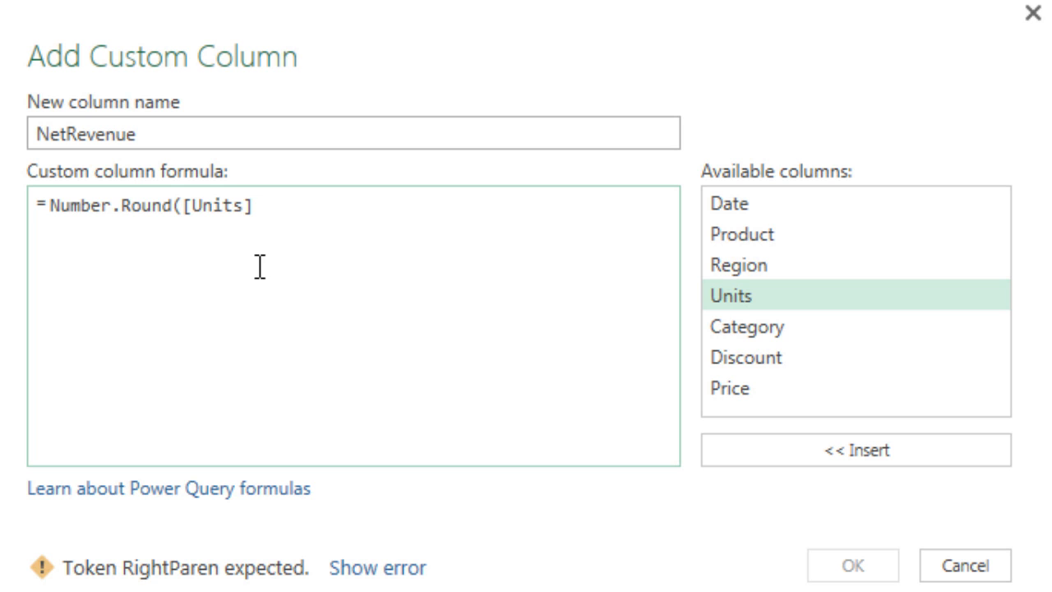
{"action": "type", "text": "*"}
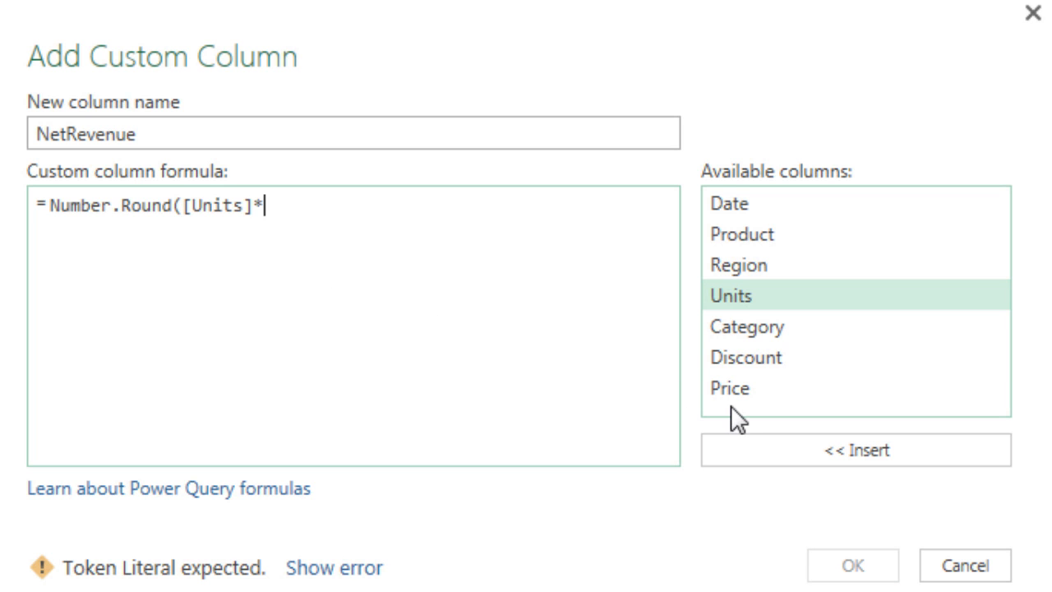
{"action": "double_click", "coordinate": [731, 390]}
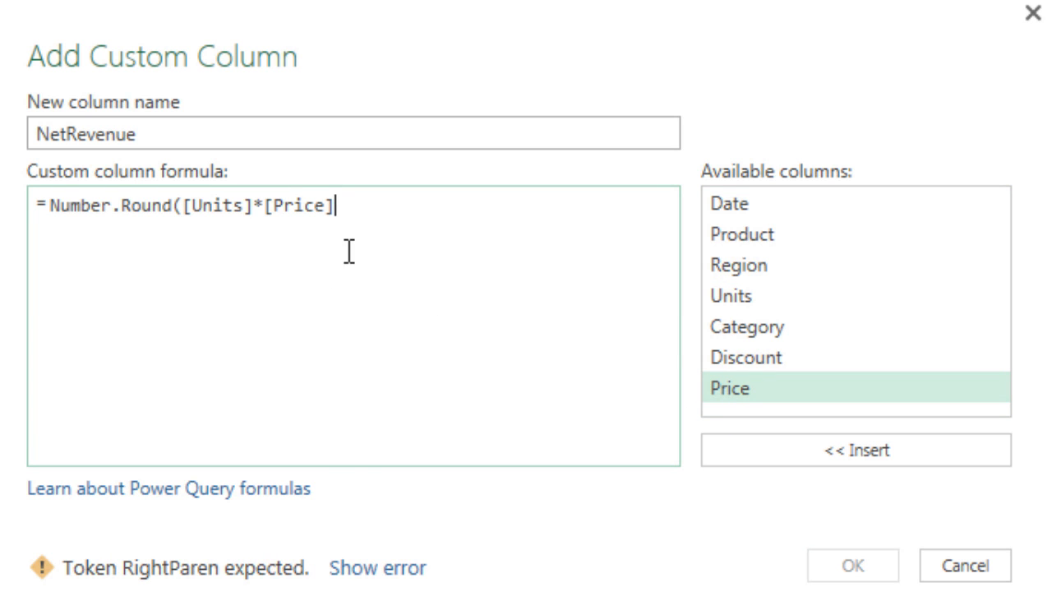
{"action": "type", "text": "*"}
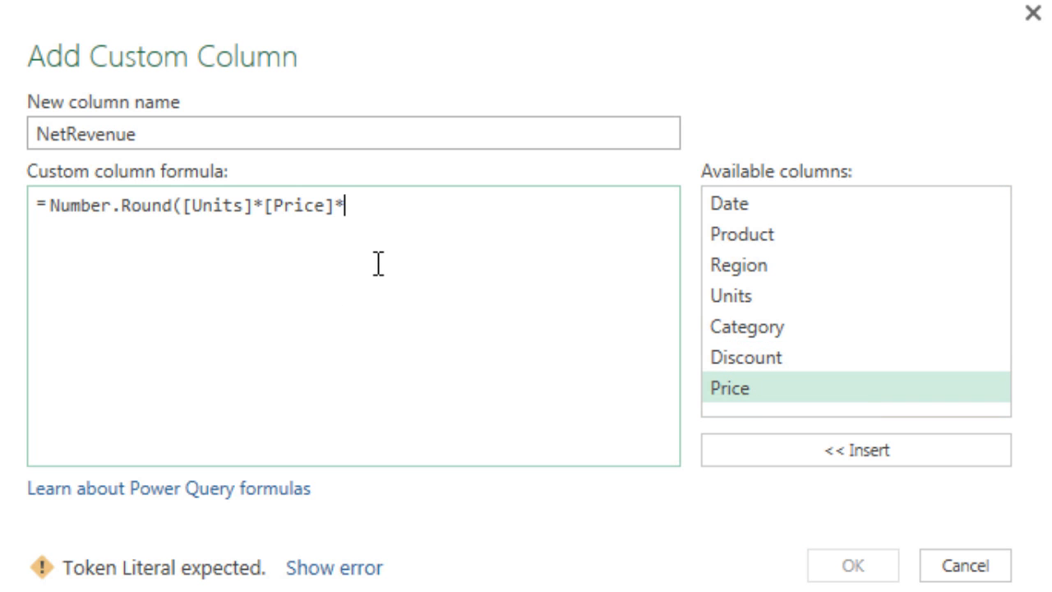
{"action": "type", "text": "(1-"}
{"action": "double_click", "coordinate": [737, 358]}
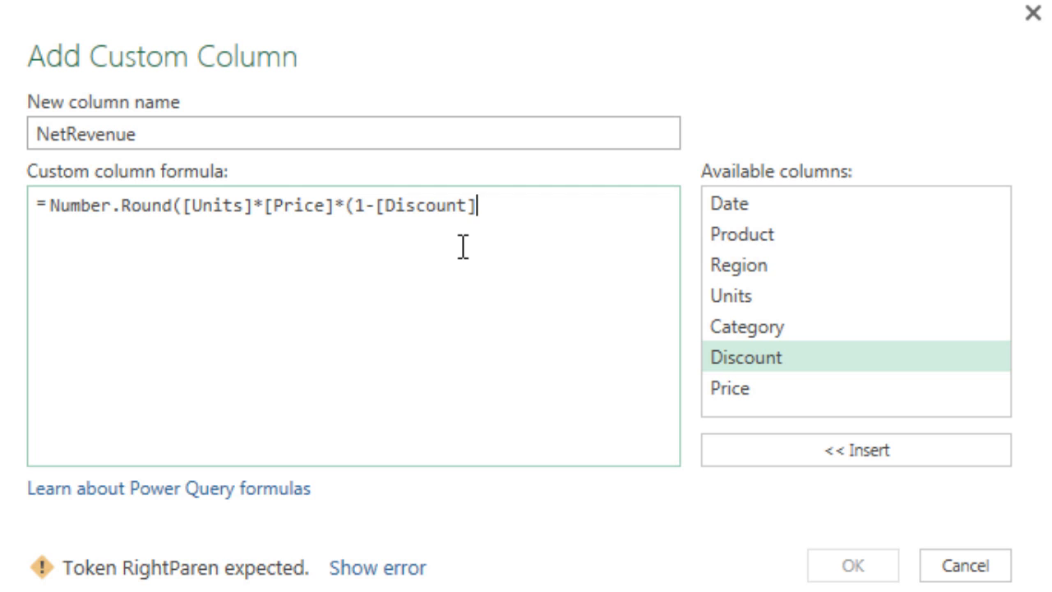
{"action": "type", "text": "),2)"}
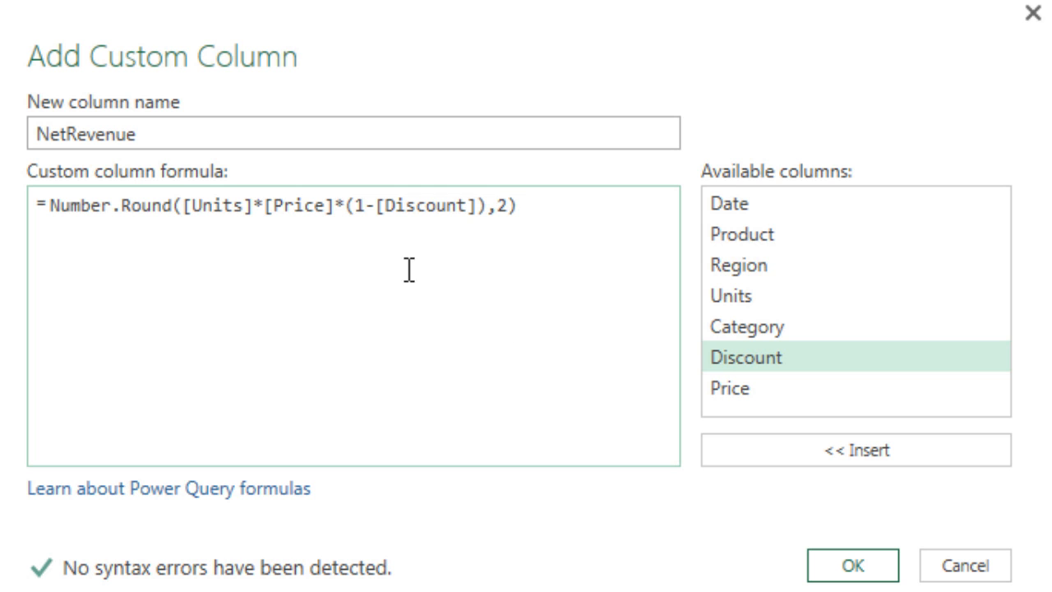
{"action": "left_click", "coordinate": [864, 564]}
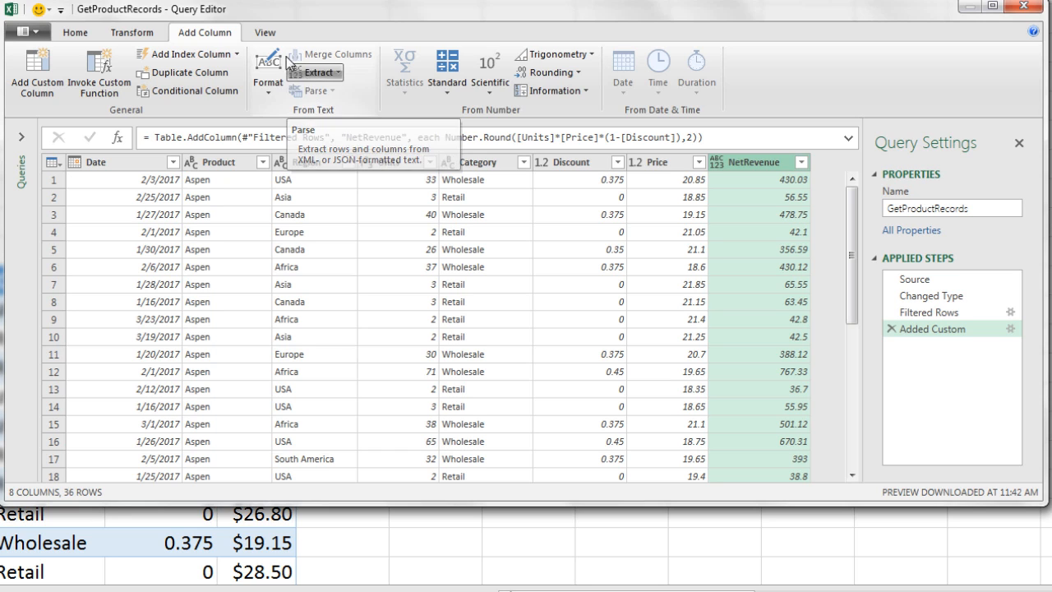
Examine the M code of the GetProductRecords query, including how steps reference each other and where the Aspen filter is hard-coded.
{"action": "left_click", "coordinate": [265, 32]}
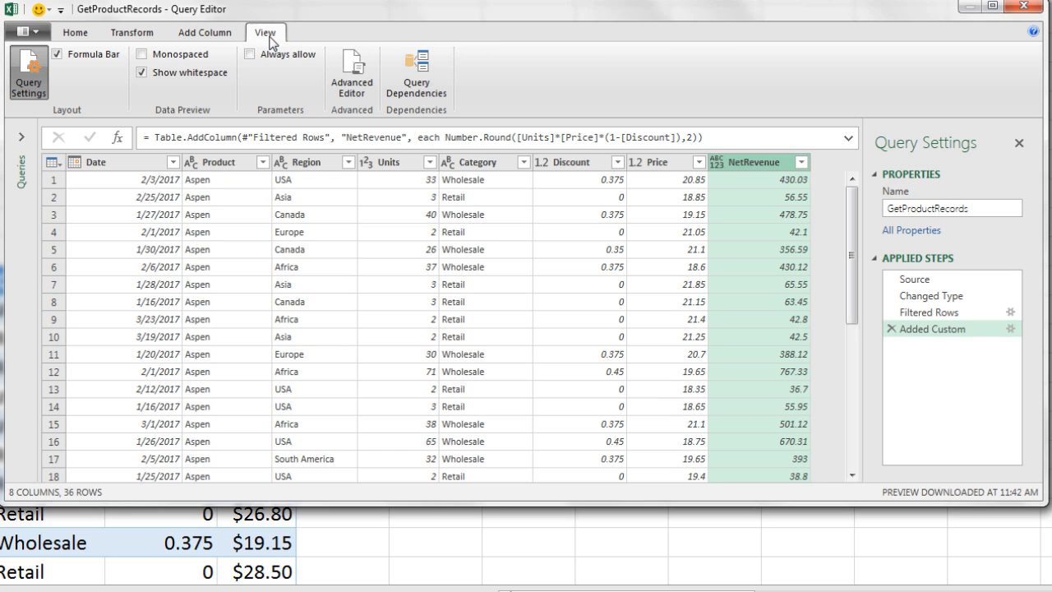
{"action": "left_click", "coordinate": [362, 88]}
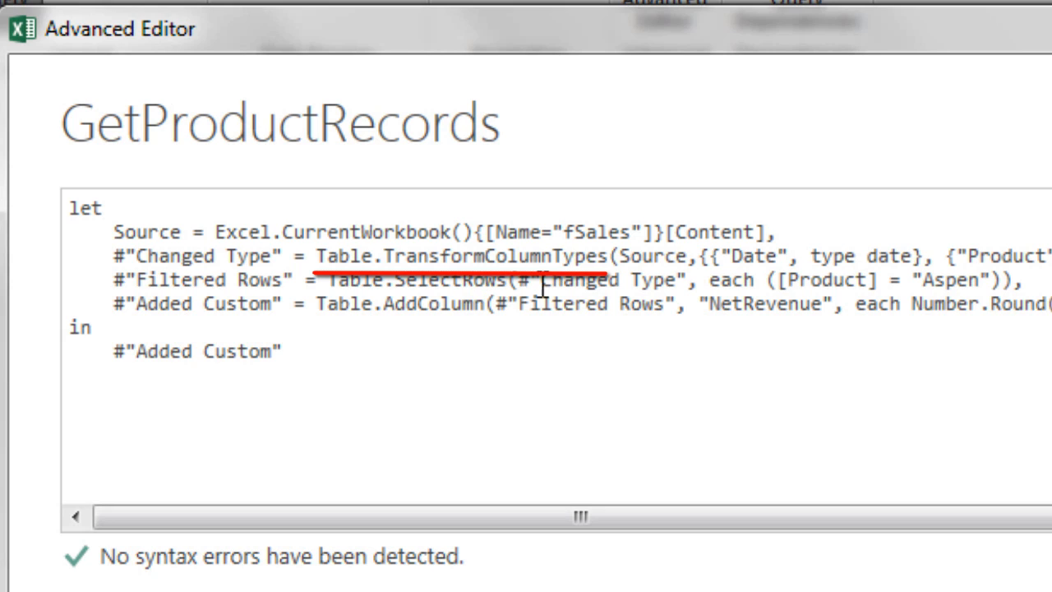
{"action": "double_click", "coordinate": [669, 255]}
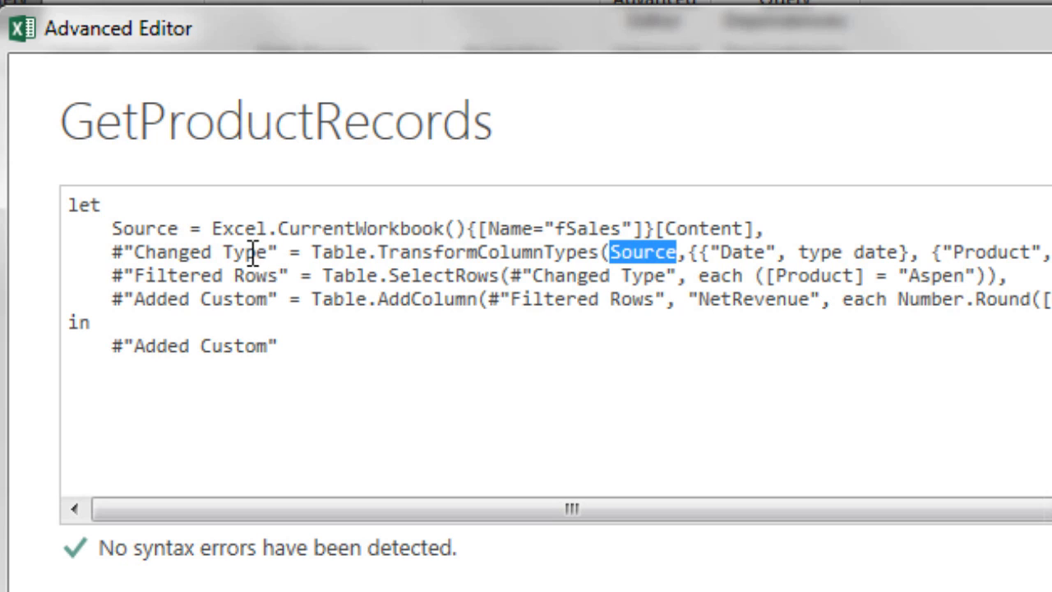
{"action": "double_click", "coordinate": [727, 277]}
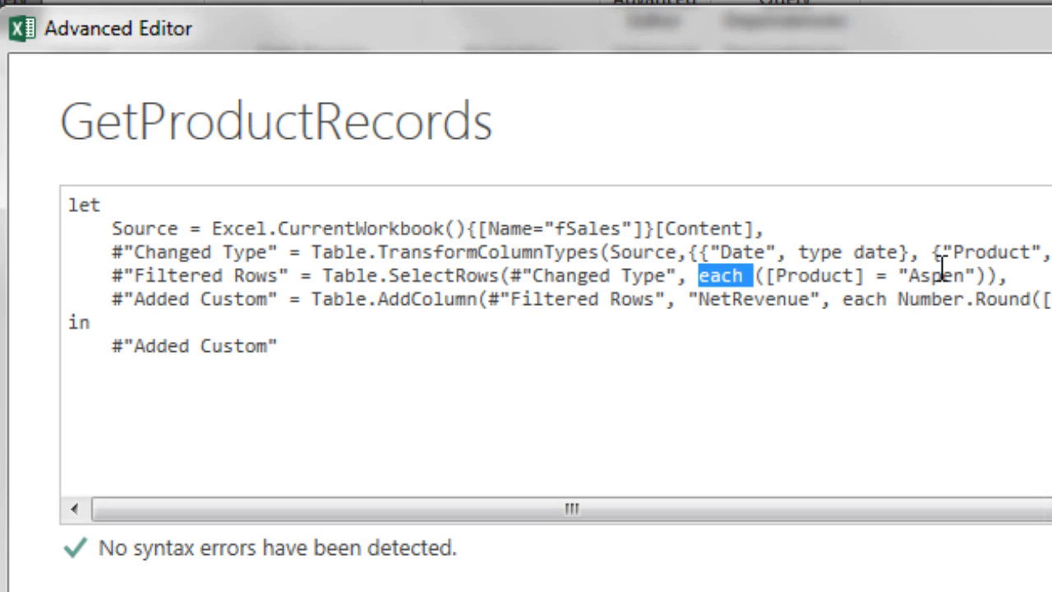
{"action": "left_click", "coordinate": [899, 278]}
{"action": "left_click_drag", "start_coordinate": [899, 278], "coordinate": [983, 276]}
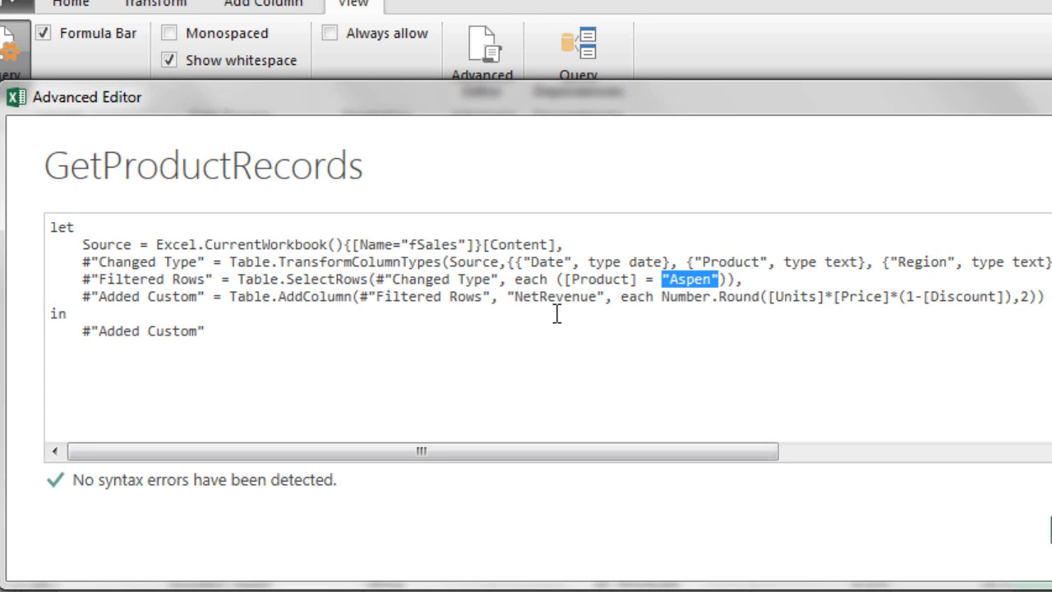
{"action": "double_click", "coordinate": [639, 299]}
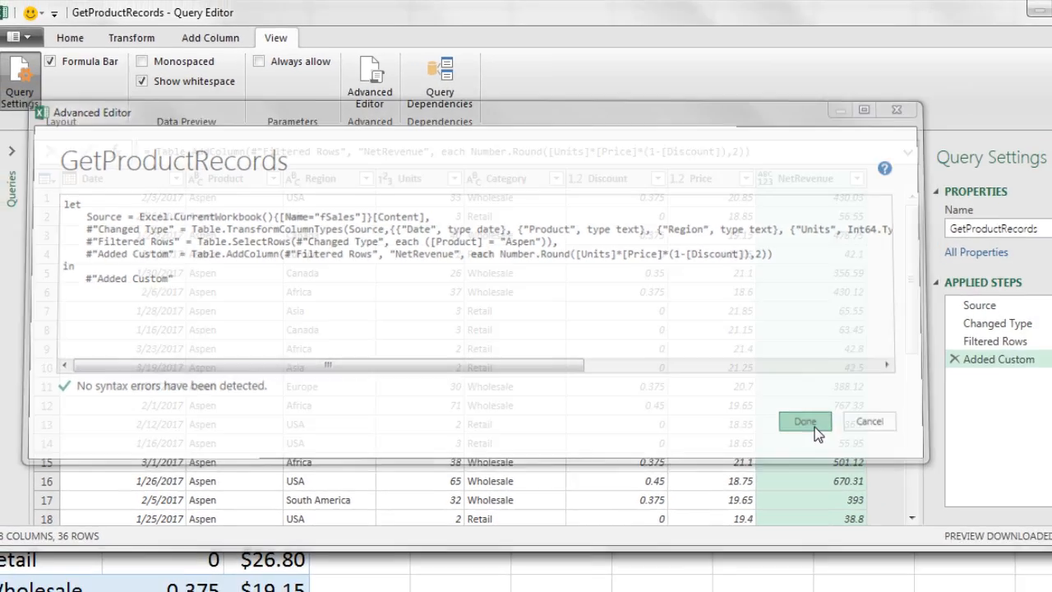
{"action": "left_click", "coordinate": [909, 443]}
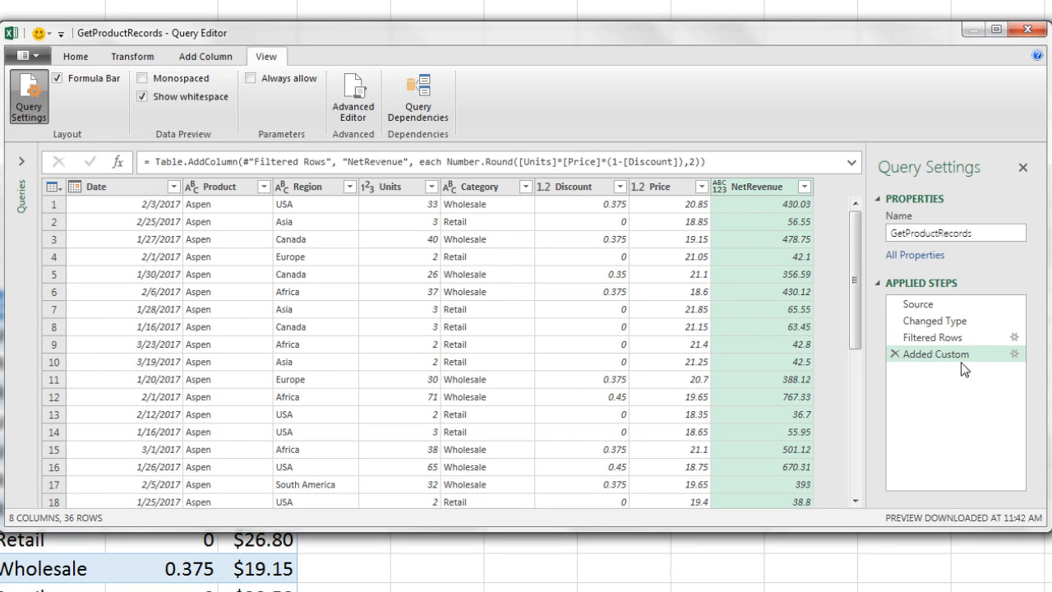
Close the query editor, load GetProductRecords to a new worksheet, and widen the list of workbook queries.
{"action": "left_click", "coordinate": [93, 61]}
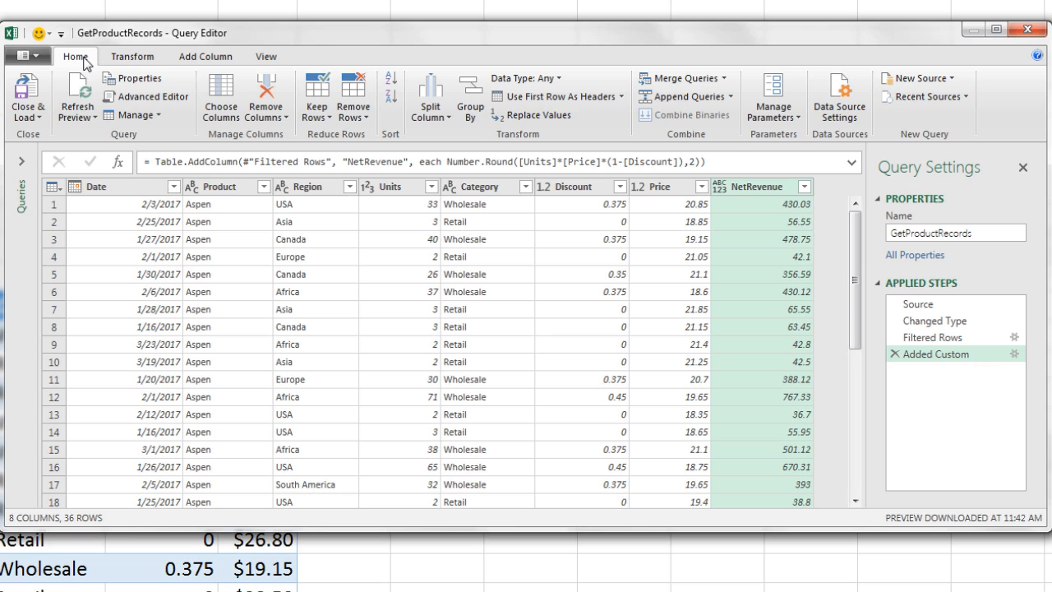
{"action": "left_click", "coordinate": [25, 92]}
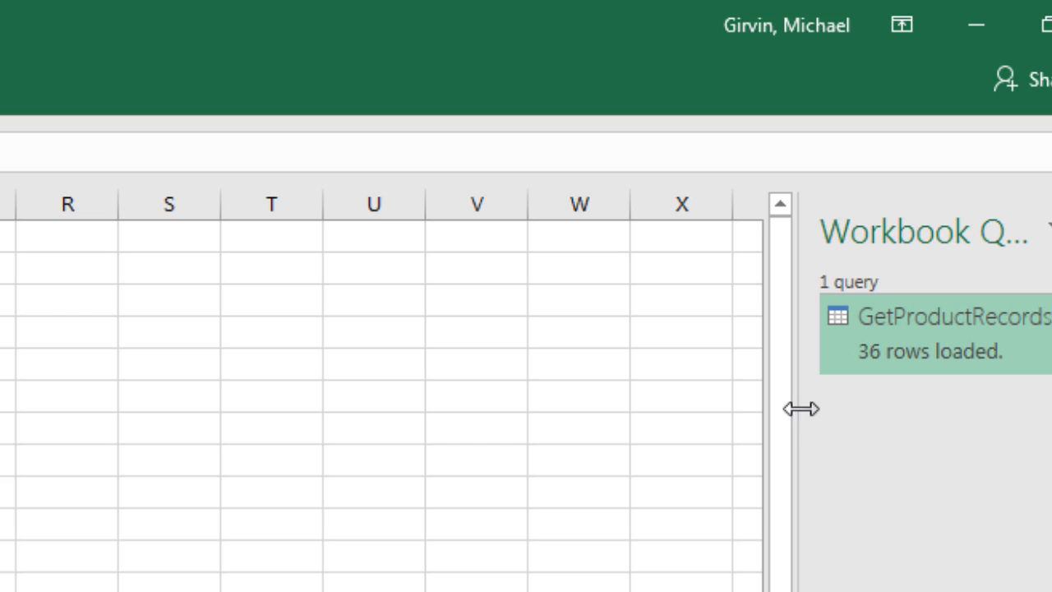
{"action": "left_click_drag", "start_coordinate": [798, 420], "coordinate": [718, 403]}
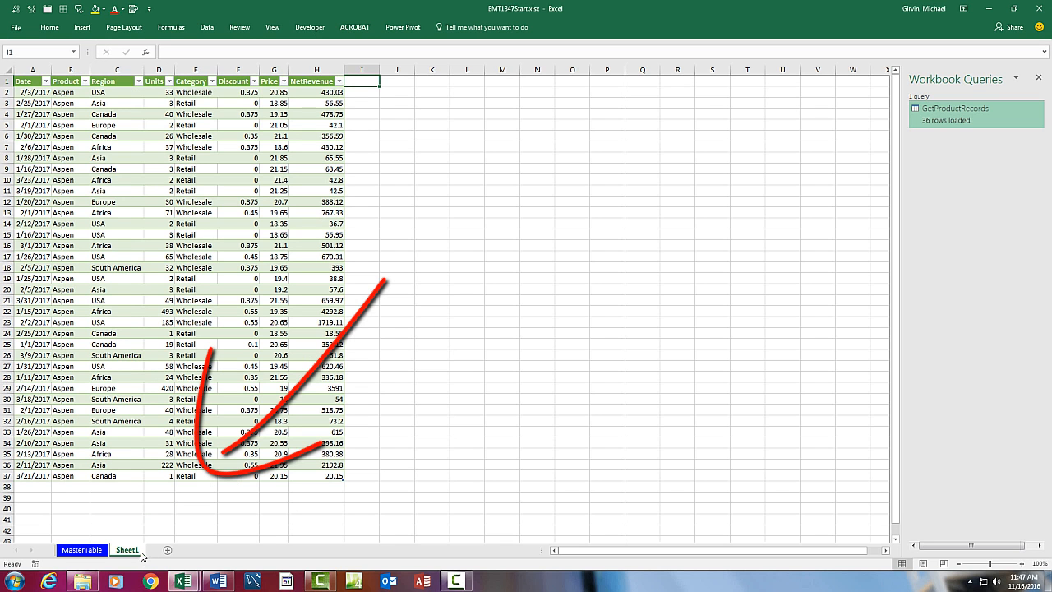
Delete Sheet1 with the loaded Aspen records.
{"action": "right_click", "coordinate": [120, 552]}
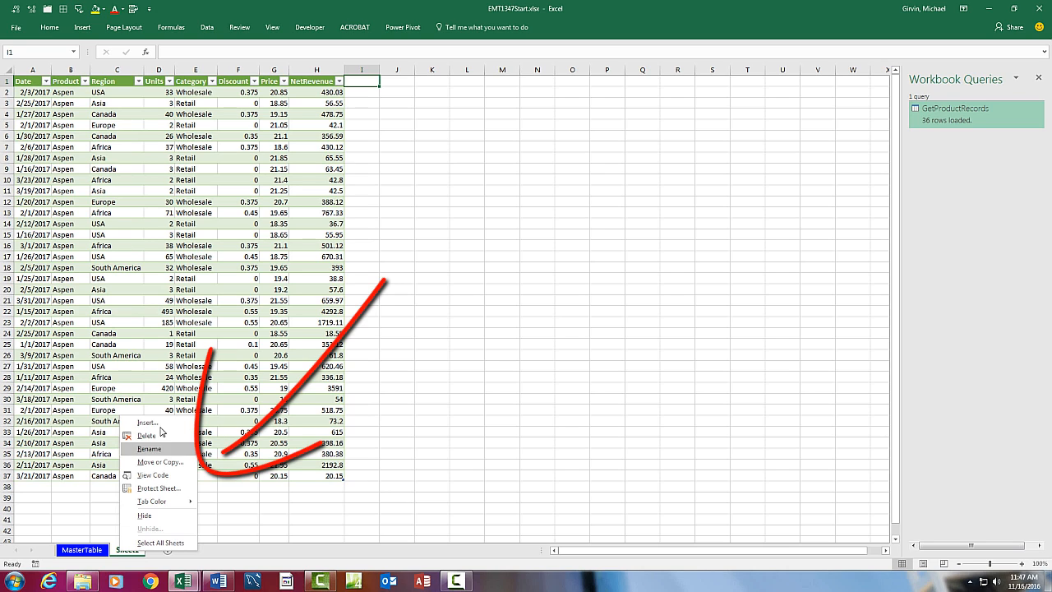
{"action": "left_click", "coordinate": [156, 442]}
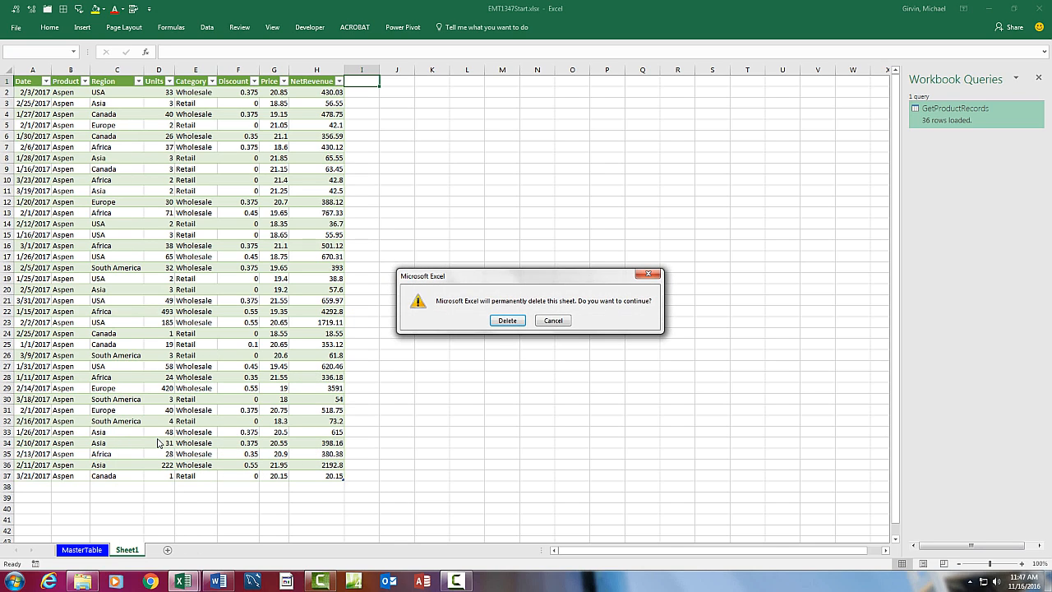
{"action": "left_click", "coordinate": [510, 320]}
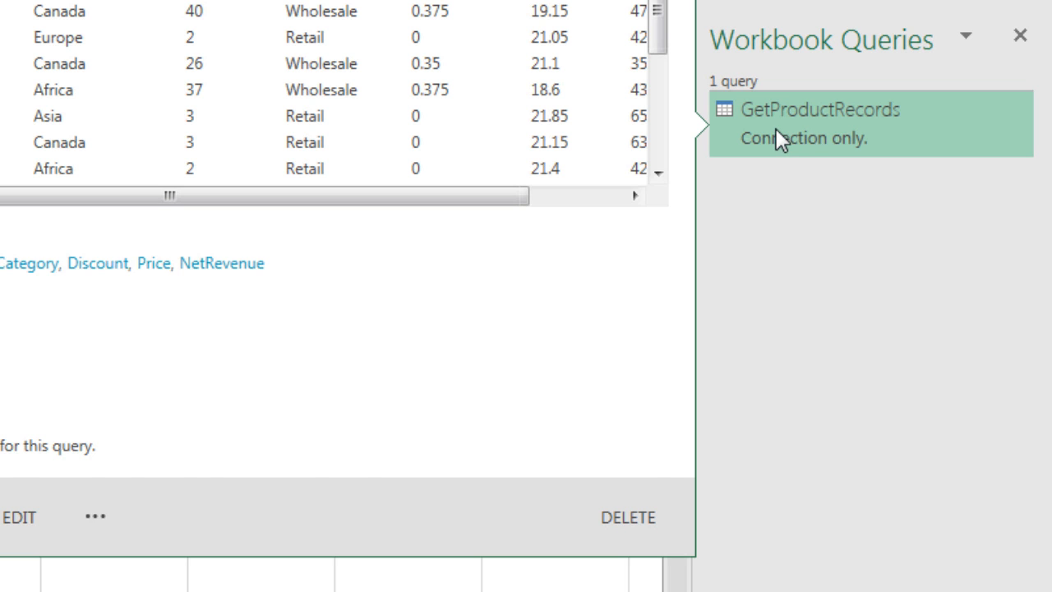
Duplicate the GetProductRecords query and move its editor window clear of the workbook queries list.
{"action": "right_click", "coordinate": [778, 139]}
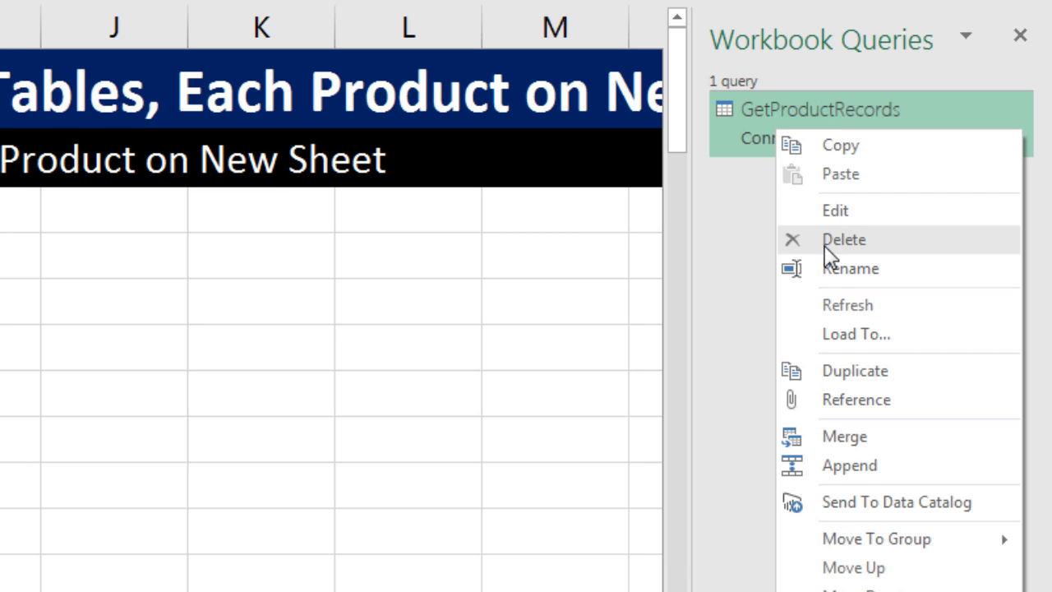
{"action": "left_click", "coordinate": [877, 380]}
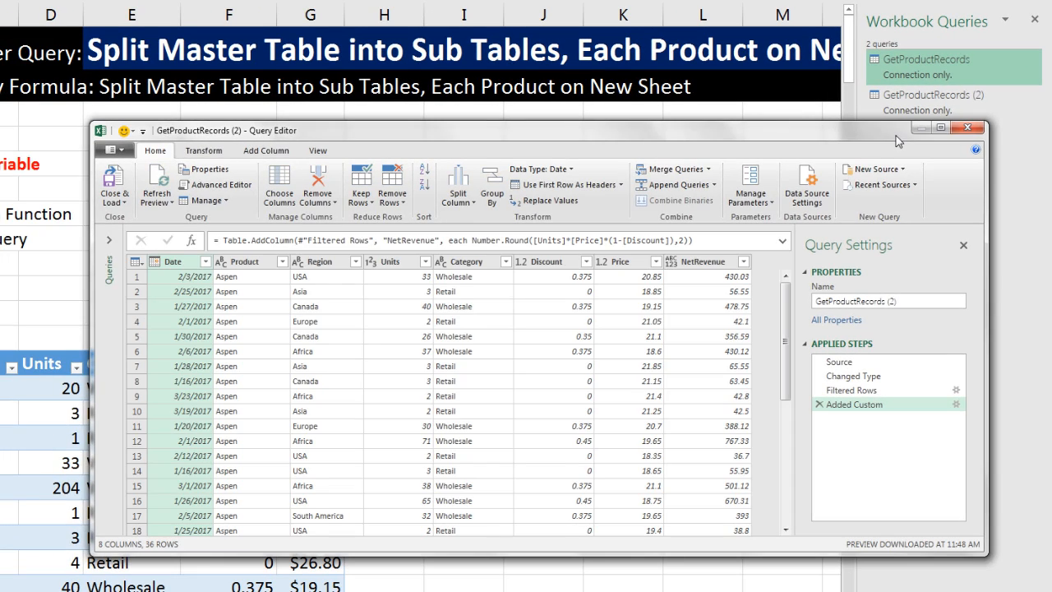
{"action": "left_click_drag", "start_coordinate": [898, 141], "coordinate": [761, 141]}
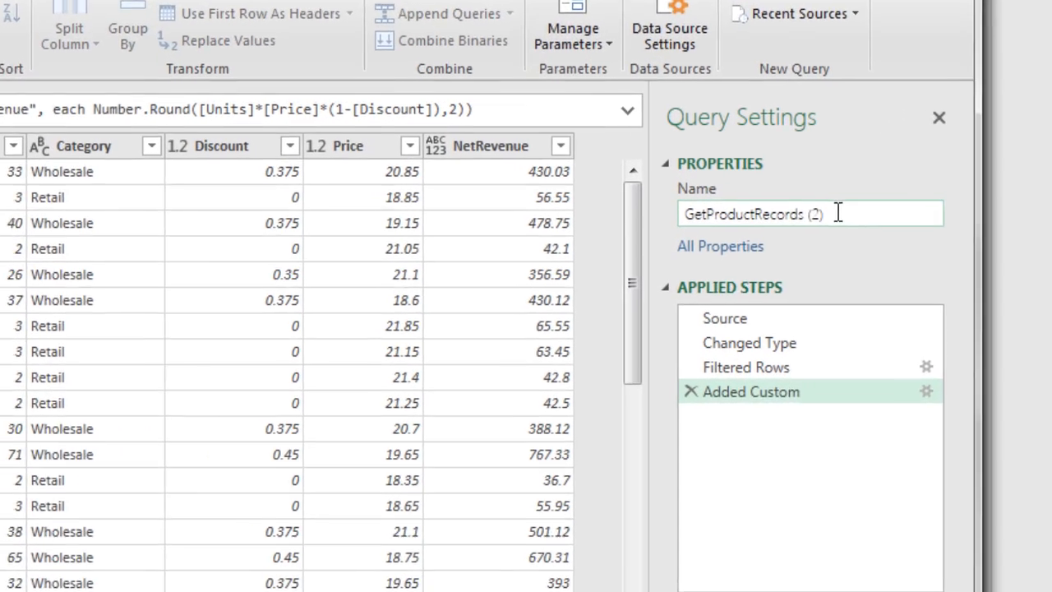
Rename the duplicated query as FxGetProductRecords.
{"action": "left_click", "coordinate": [838, 212]}
{"action": "key", "text": "BackSpace"}
{"action": "key", "text": "BackSpace"}
{"action": "key", "text": "BackSpace"}
{"action": "key", "text": "BackSpace"}
{"action": "left_click", "coordinate": [684, 214]}
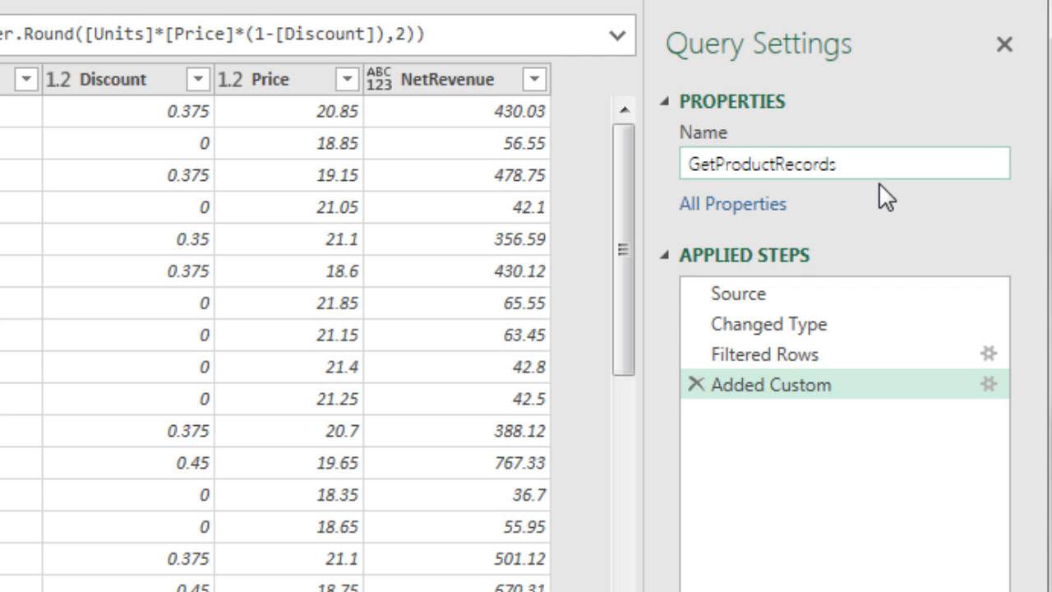
{"action": "type", "text": "Fx"}
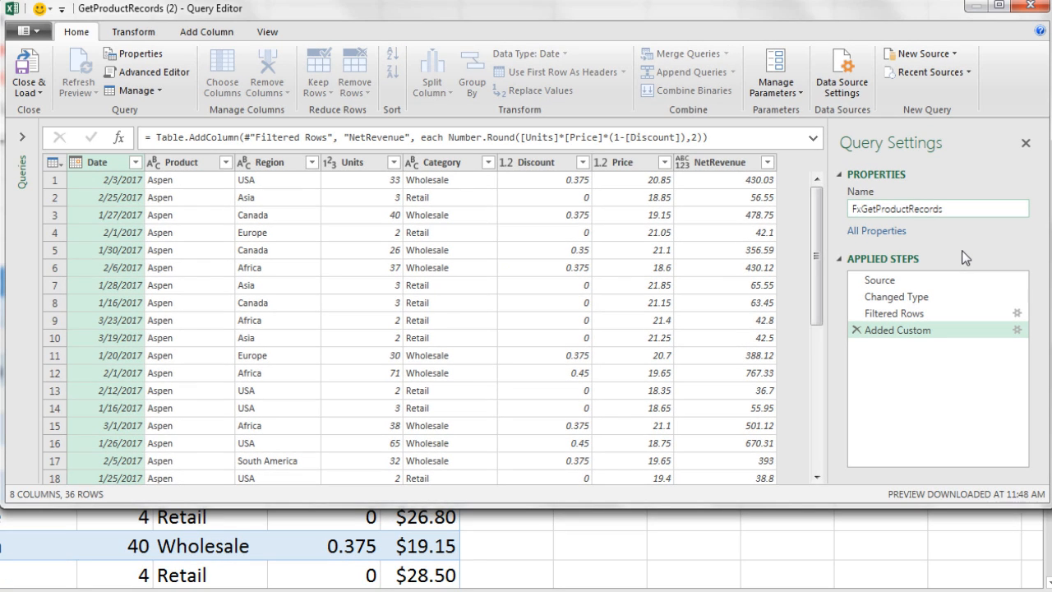
Open the M code of FxGetProductRecords and insert two blank lines above the let statement.
{"action": "left_click", "coordinate": [276, 40]}
{"action": "left_click", "coordinate": [356, 73]}
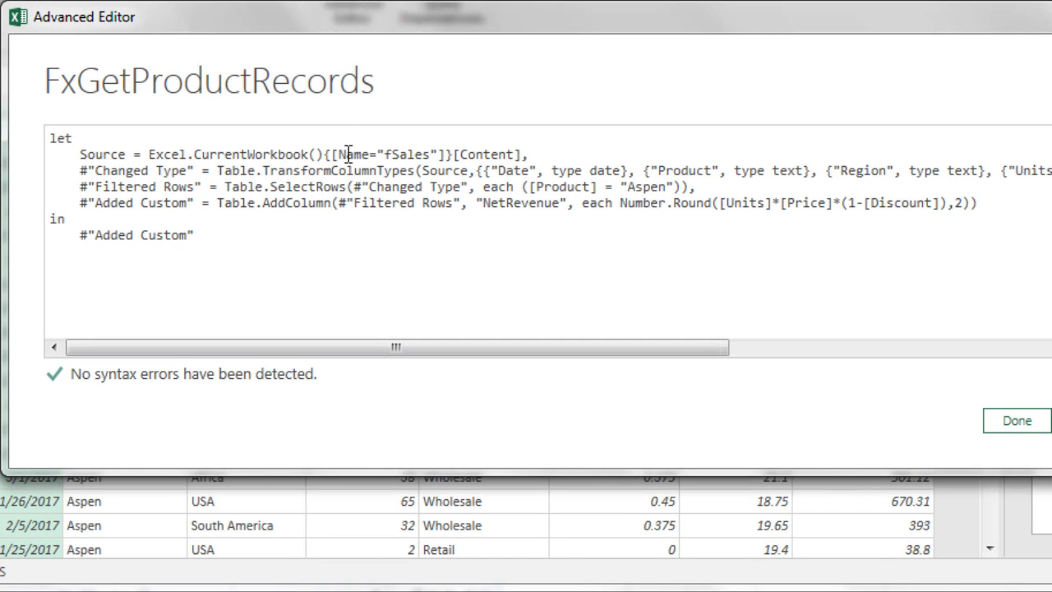
{"action": "left_click_drag", "start_coordinate": [621, 187], "coordinate": [673, 186]}
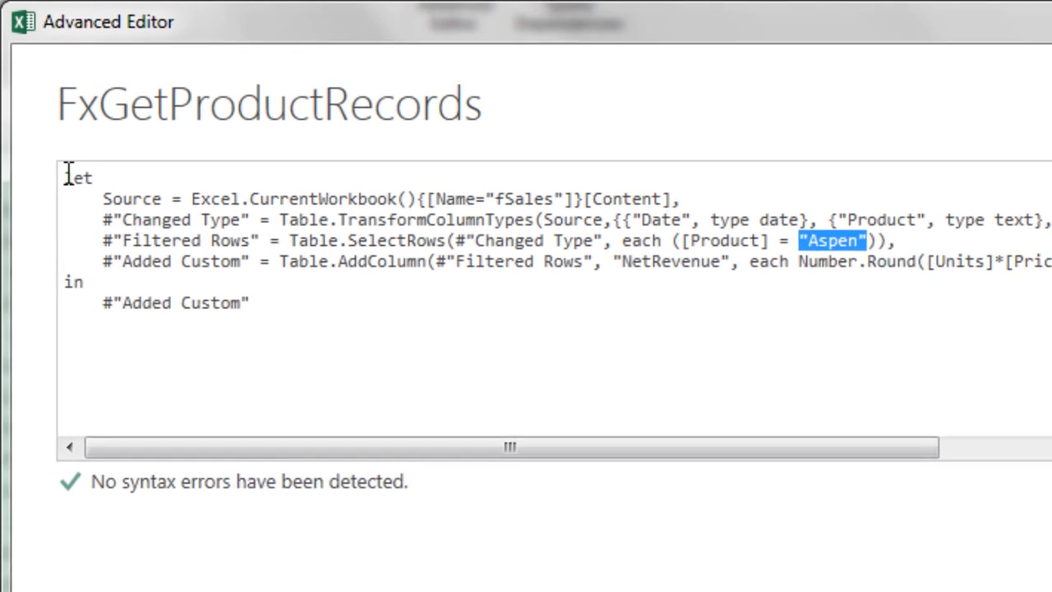
{"action": "left_click", "coordinate": [56, 150]}
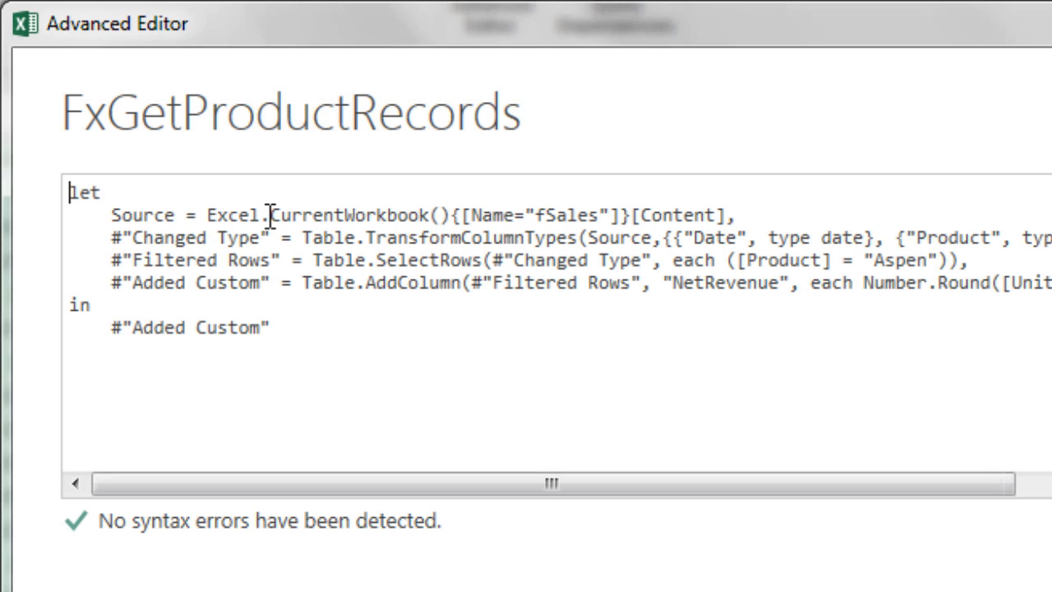
{"action": "key", "text": "Return"}
{"action": "key", "text": "Return"}
{"action": "key", "text": "Up"}
{"action": "key", "text": "Up"}
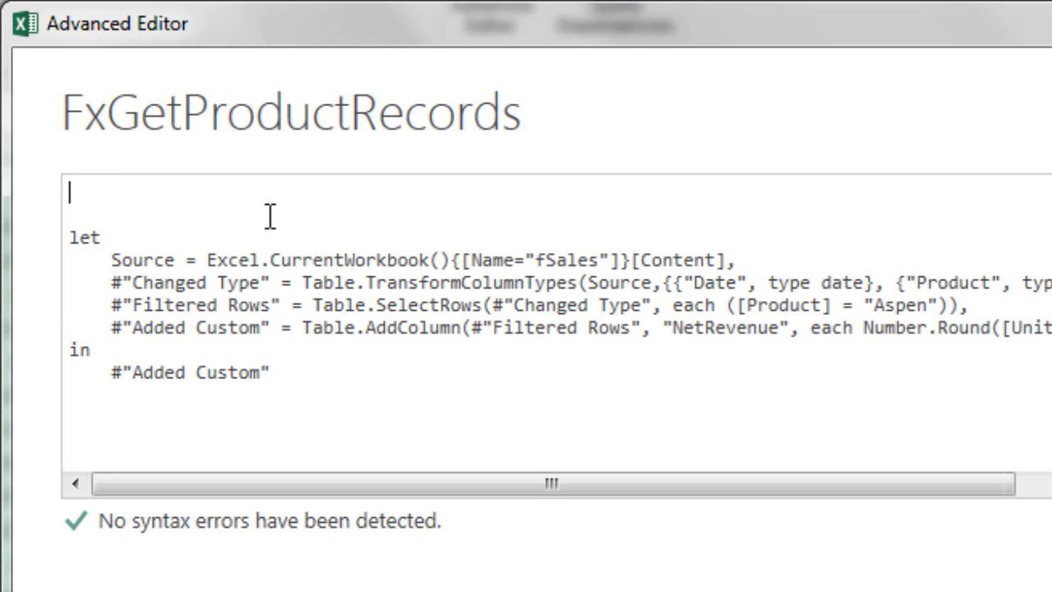
Add the function header (ProductName as text)=> above the let statement in the FxGetProductRecords M code.
{"action": "type", "text": "("}
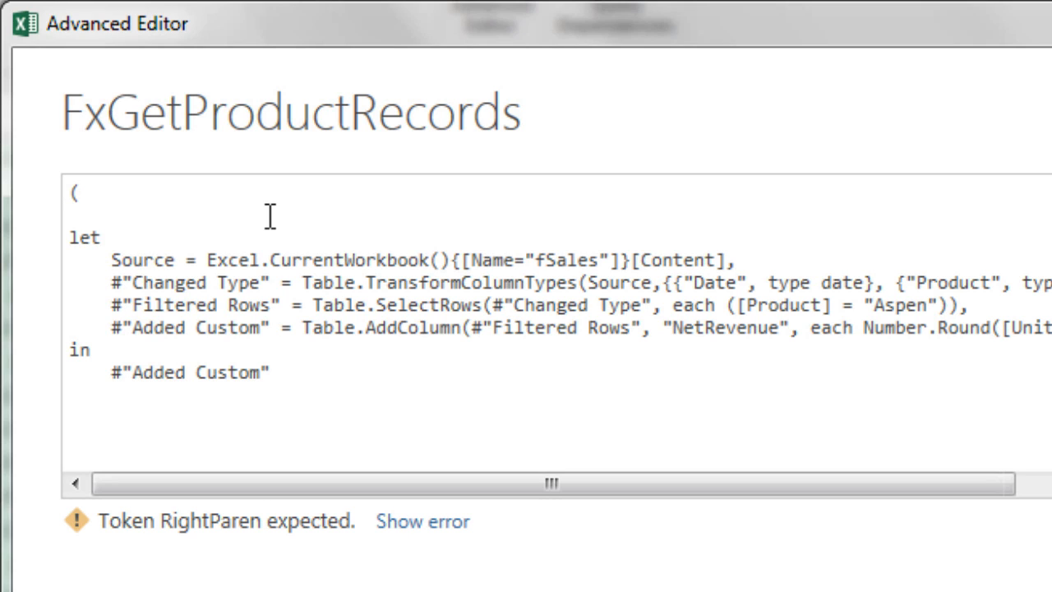
{"action": "type", "text": "N"}
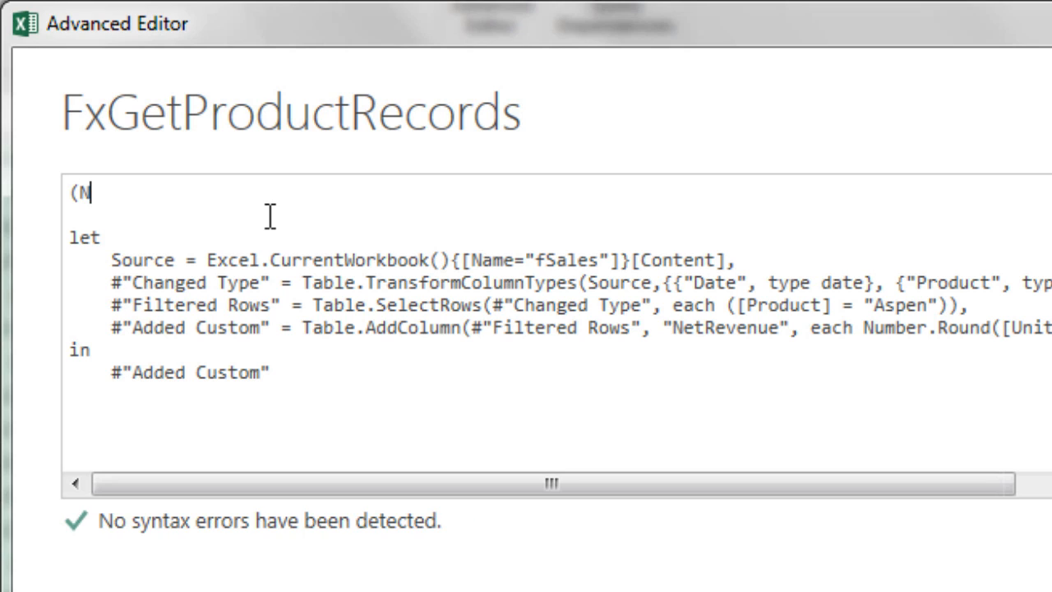
{"action": "key", "text": "BackSpace"}
{"action": "type", "text": "Produc"}
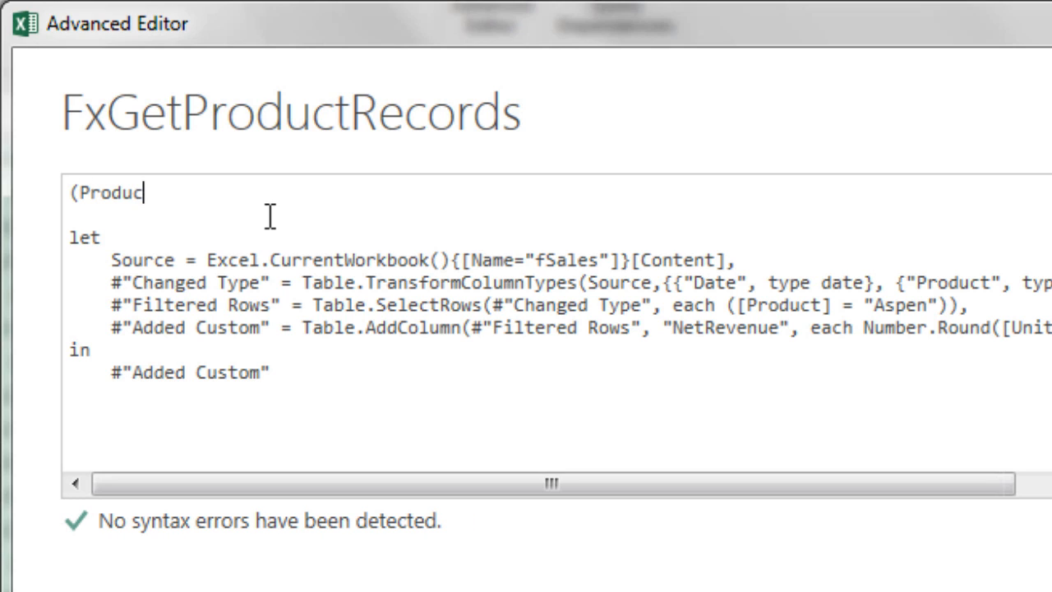
{"action": "type", "text": "tName"}
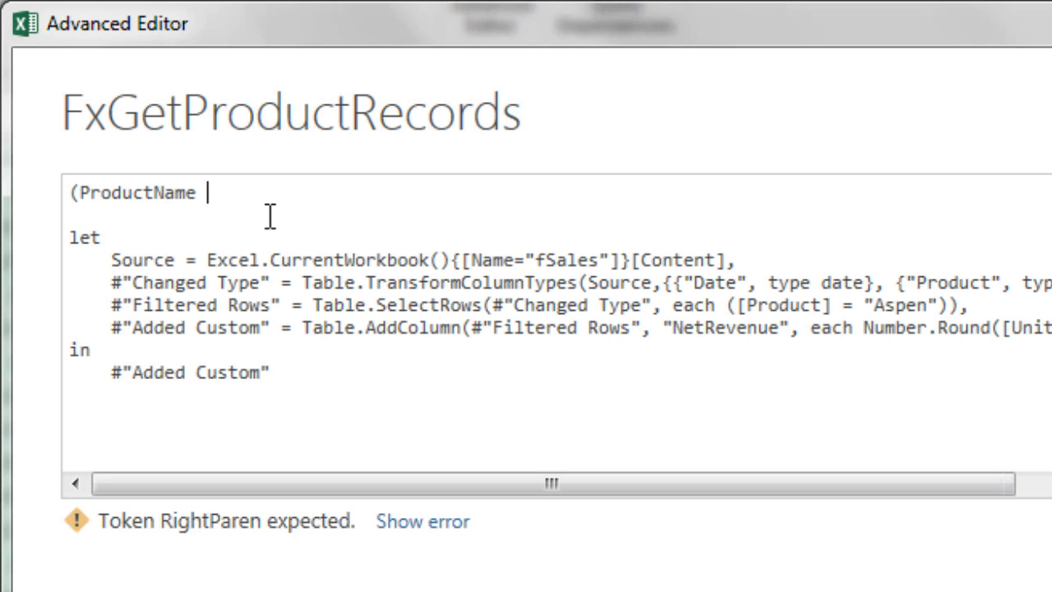
{"action": "type", "text": " as"}
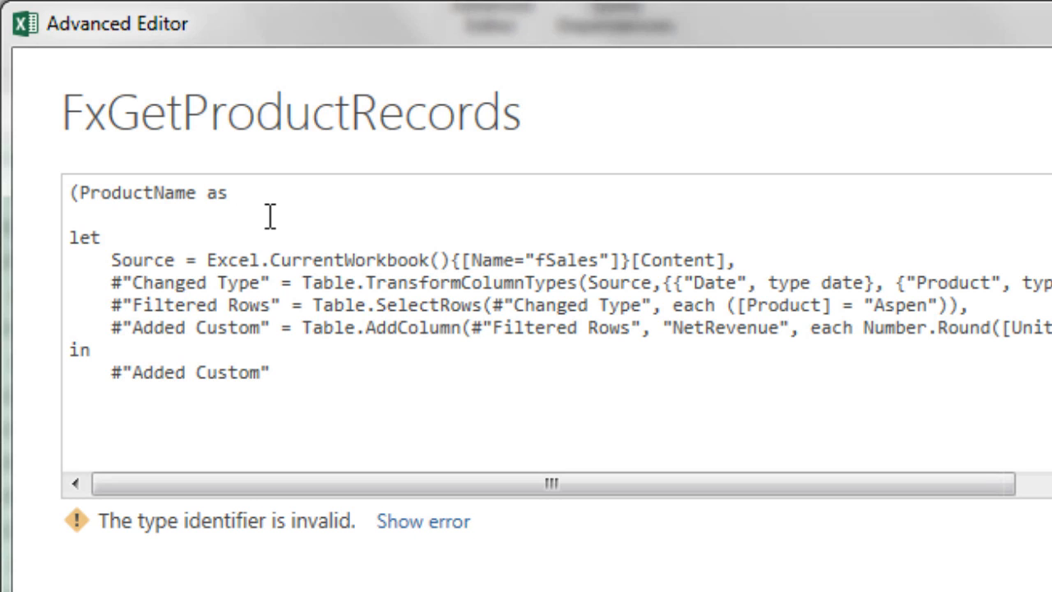
{"action": "type", "text": " text"}
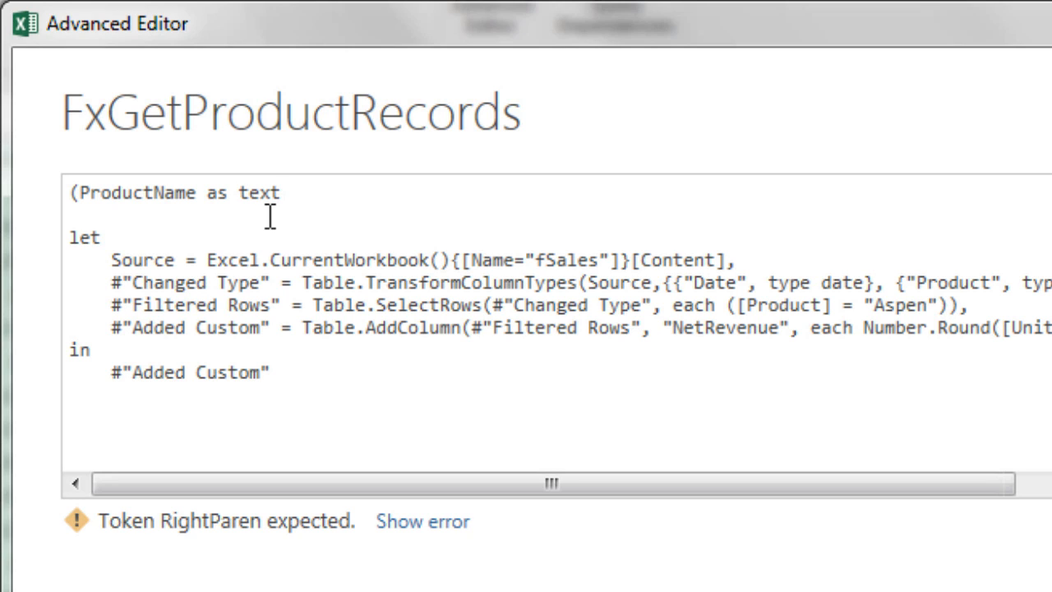
{"action": "type", "text": ")"}
{"action": "double_click", "coordinate": [165, 194]}
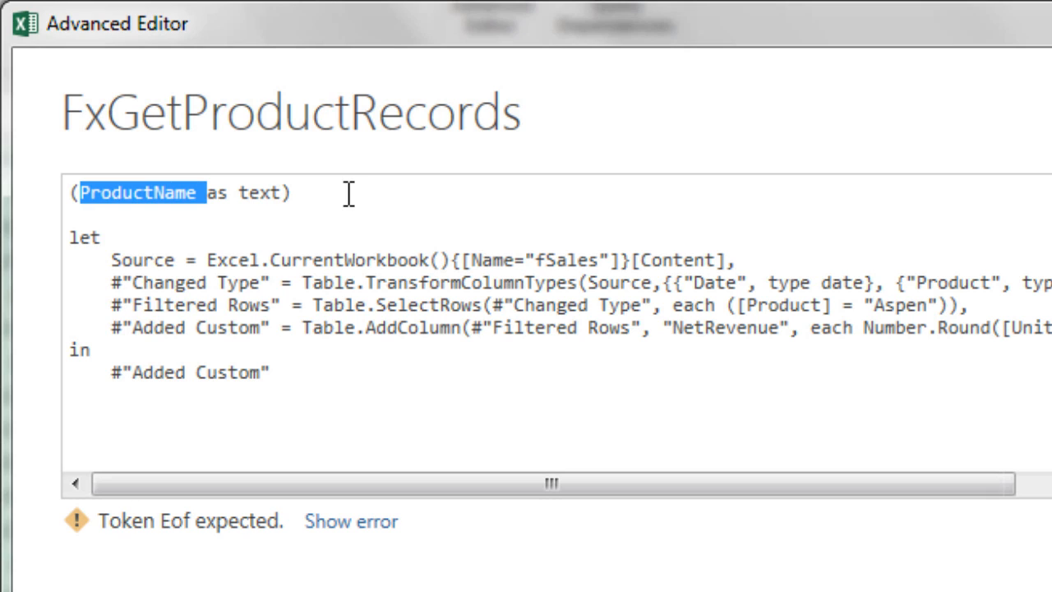
{"action": "left_click", "coordinate": [349, 194]}
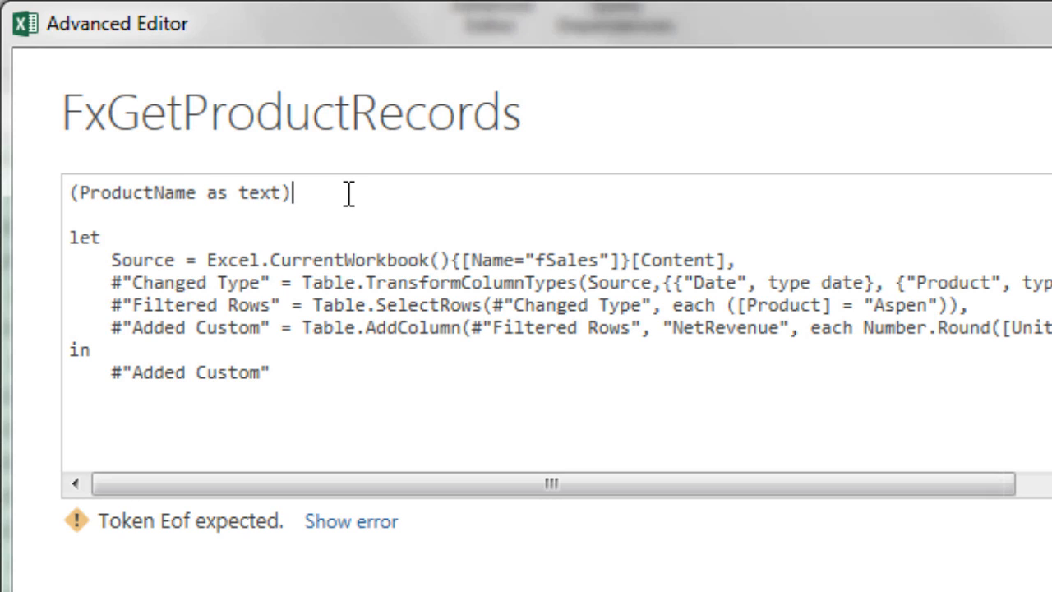
{"action": "type", "text": "="}
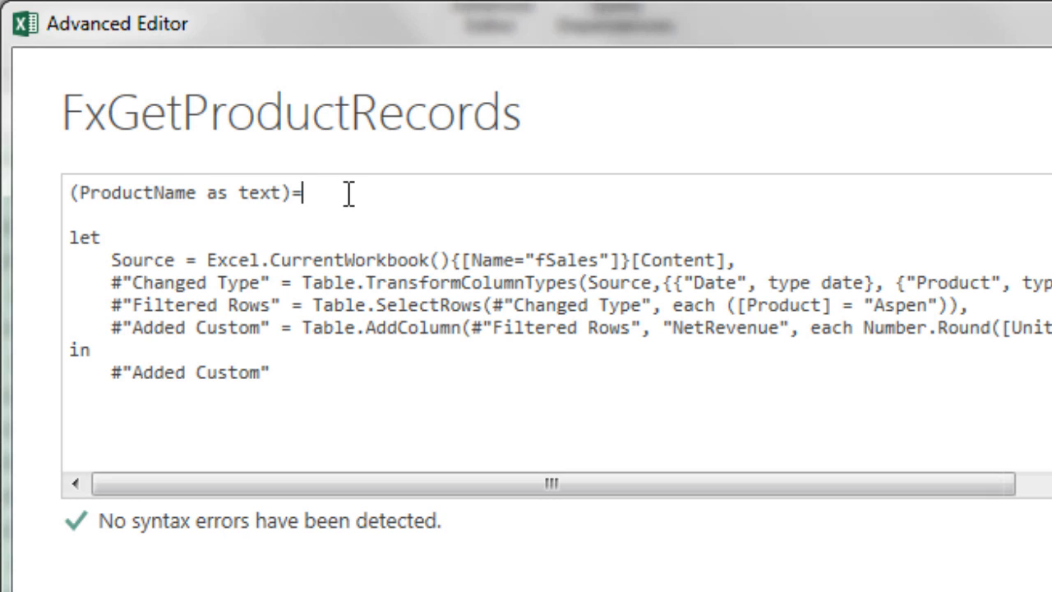
{"action": "type", "text": ">"}
Replace the "Aspen" criterion in the Filtered Rows line with the ProductName variable and apply the edited M code.
{"action": "left_click", "coordinate": [116, 191]}
{"action": "double_click", "coordinate": [116, 191]}
{"action": "key", "text": "ctrl+c"}
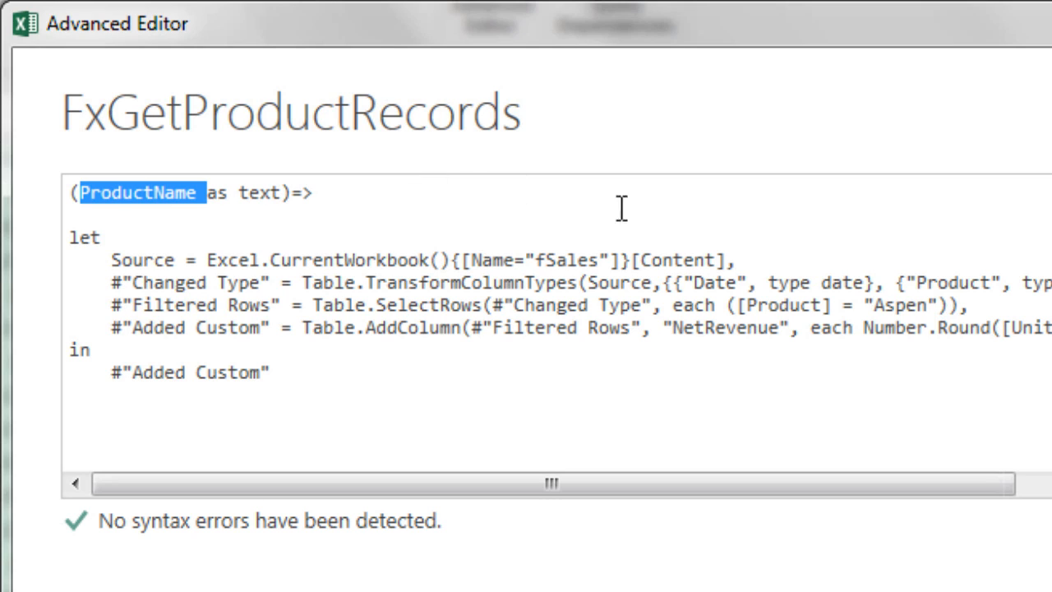
{"action": "left_click", "coordinate": [871, 305]}
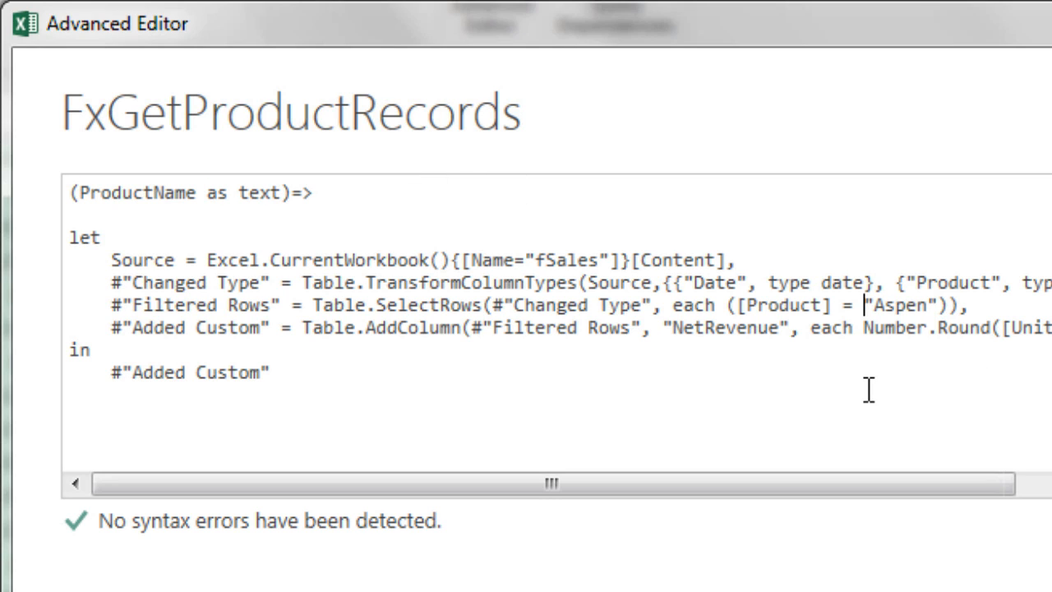
{"action": "key", "text": "shift"}
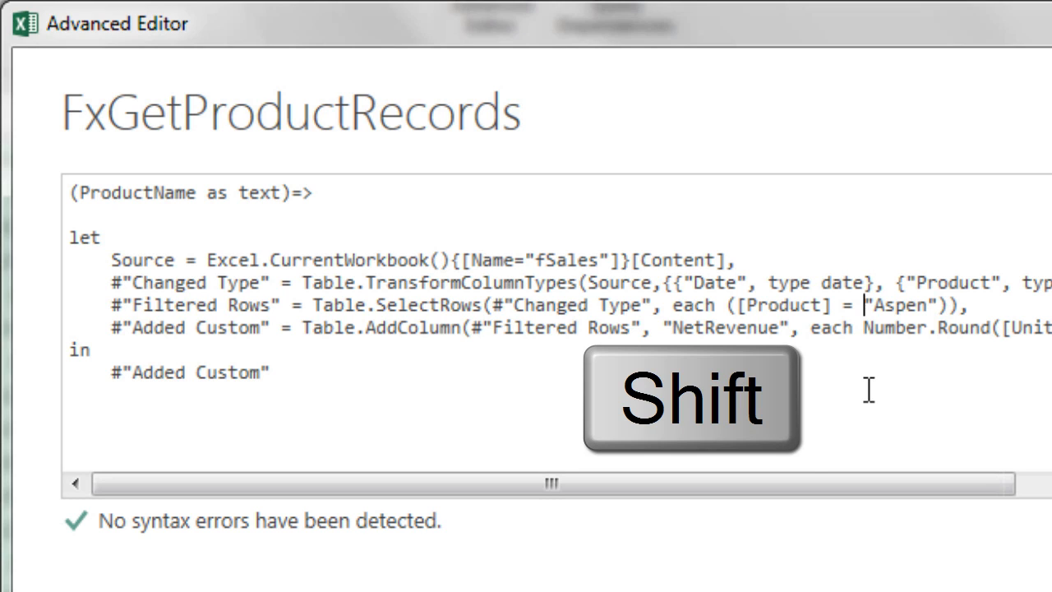
{"action": "key", "text": "shift+Right"}
{"action": "key", "text": "shift+Right"}
{"action": "key", "text": "shift+Right"}
{"action": "key", "text": "shift+Right"}
{"action": "key", "text": "shift+Right"}
{"action": "key", "text": "shift+Right"}
{"action": "key", "text": "shift+Right"}
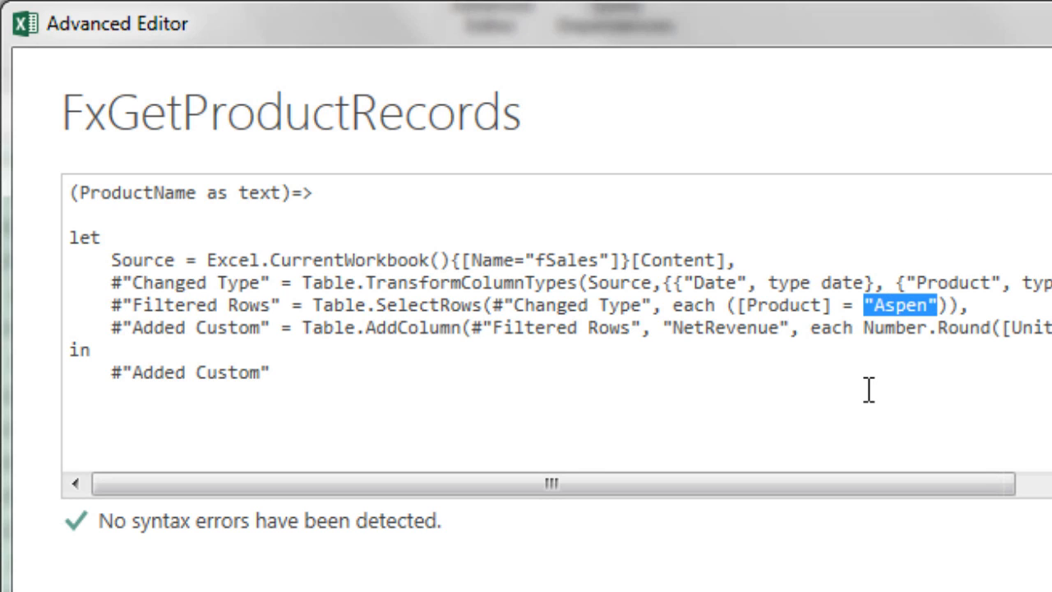
{"action": "key", "text": "ctrl+v"}
{"action": "key", "text": "BackSpace"}
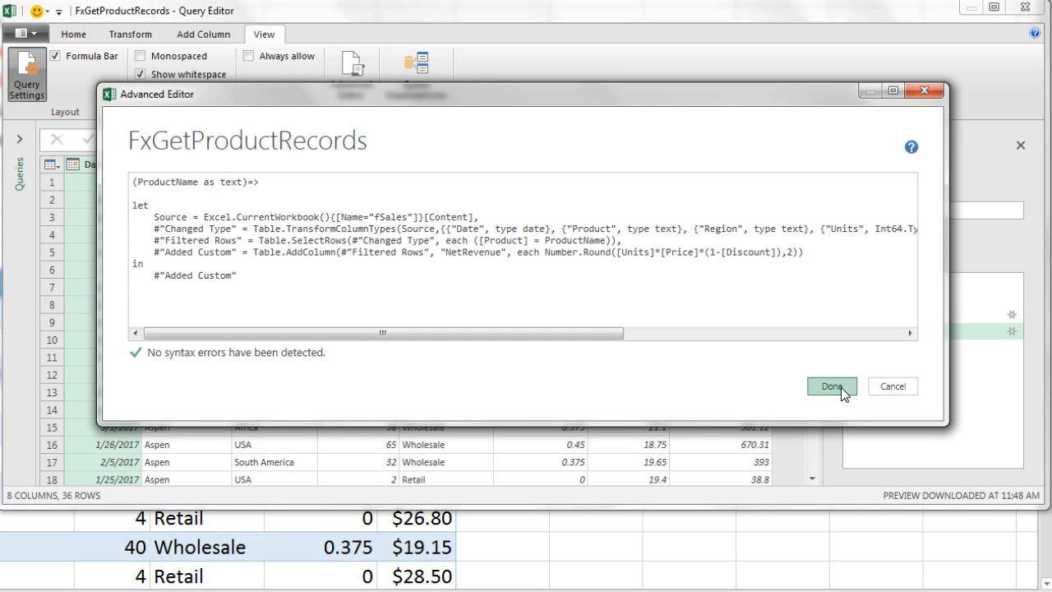
{"action": "left_click", "coordinate": [831, 386]}
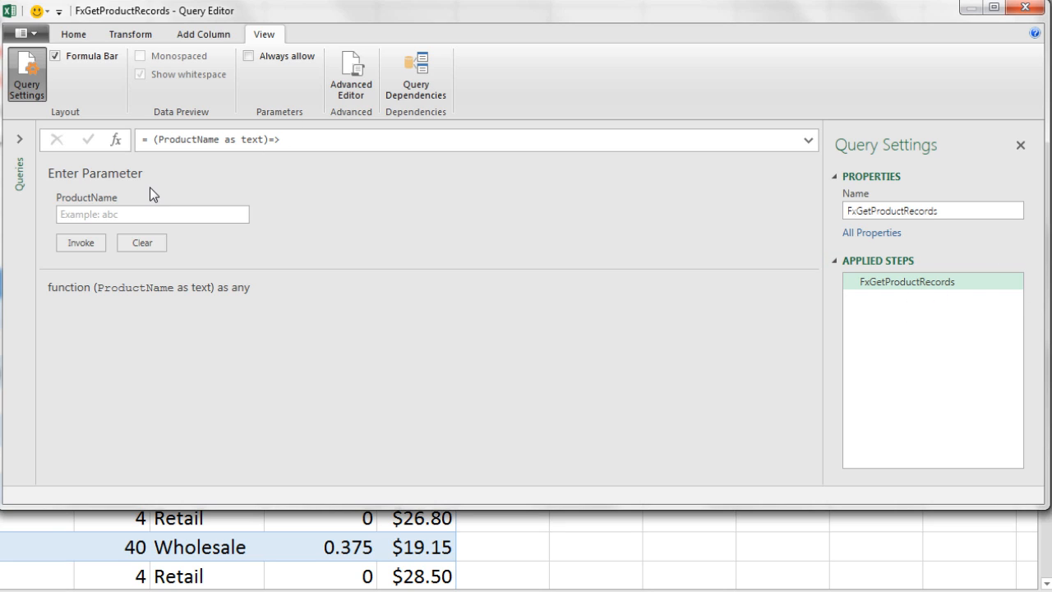
Save the FxGetProductRecords function with Close & Load and return to the workbook.
{"action": "left_click", "coordinate": [74, 216]}
{"action": "left_click", "coordinate": [77, 33]}
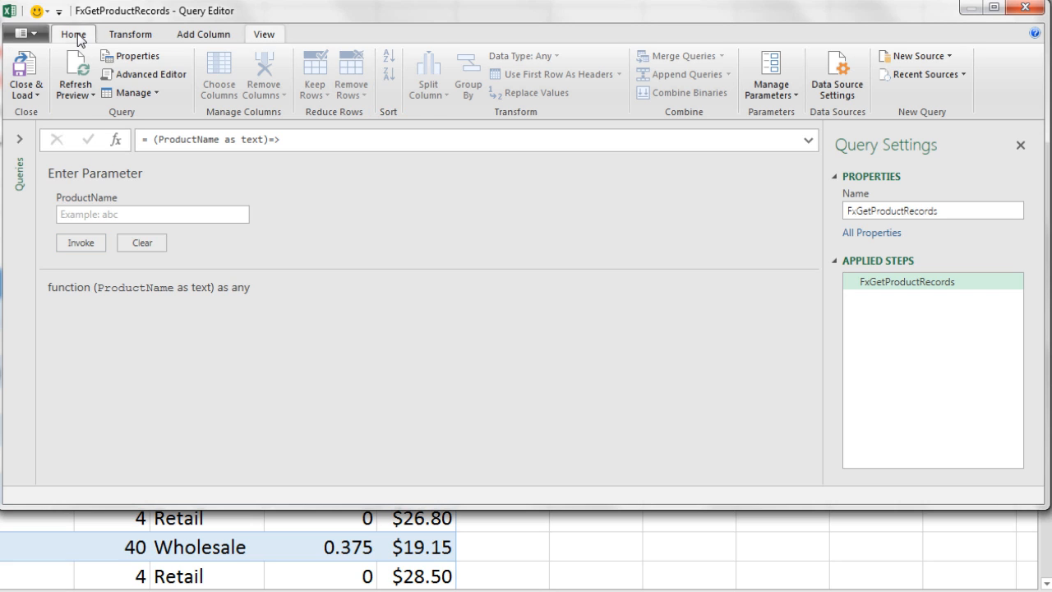
{"action": "left_click", "coordinate": [36, 96]}
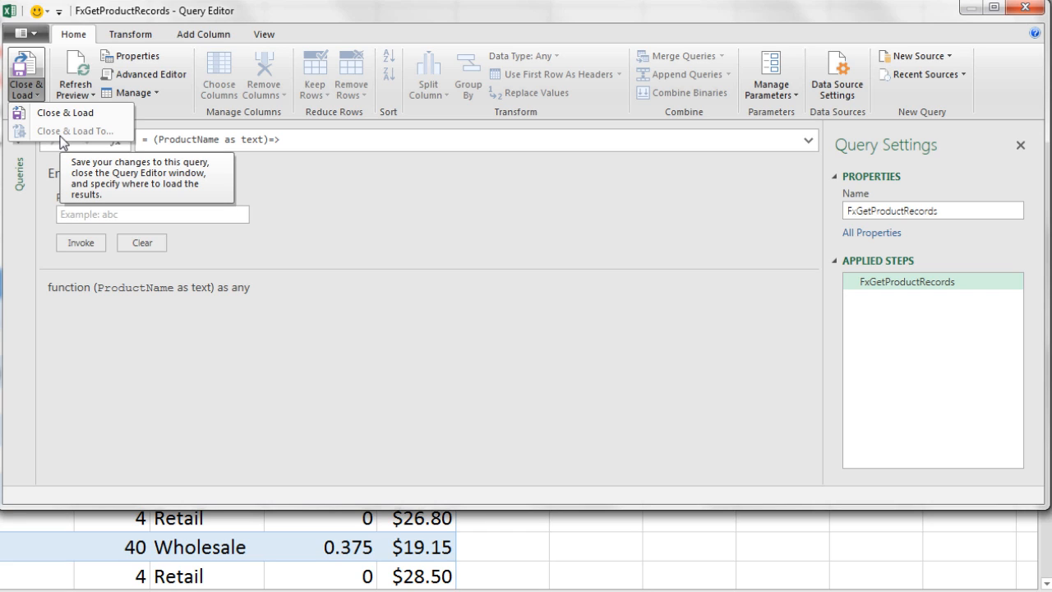
{"action": "left_click", "coordinate": [29, 66]}
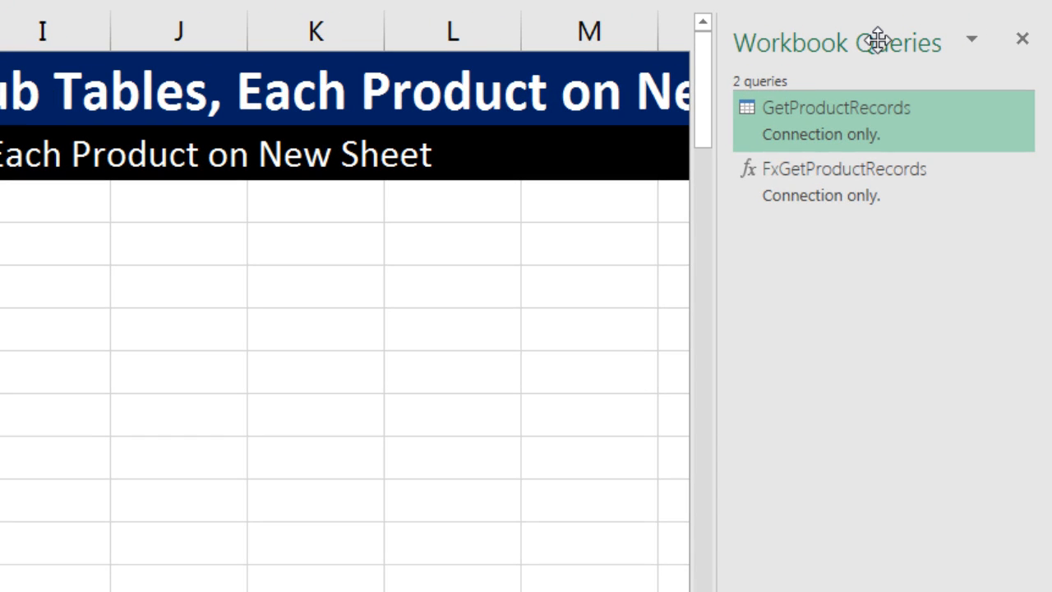
Float and enlarge the workbook queries list over the sheet, and invoke FxGetProductRecords with Aspen as the ProductName.
{"action": "left_click_drag", "start_coordinate": [878, 42], "coordinate": [726, 169]}
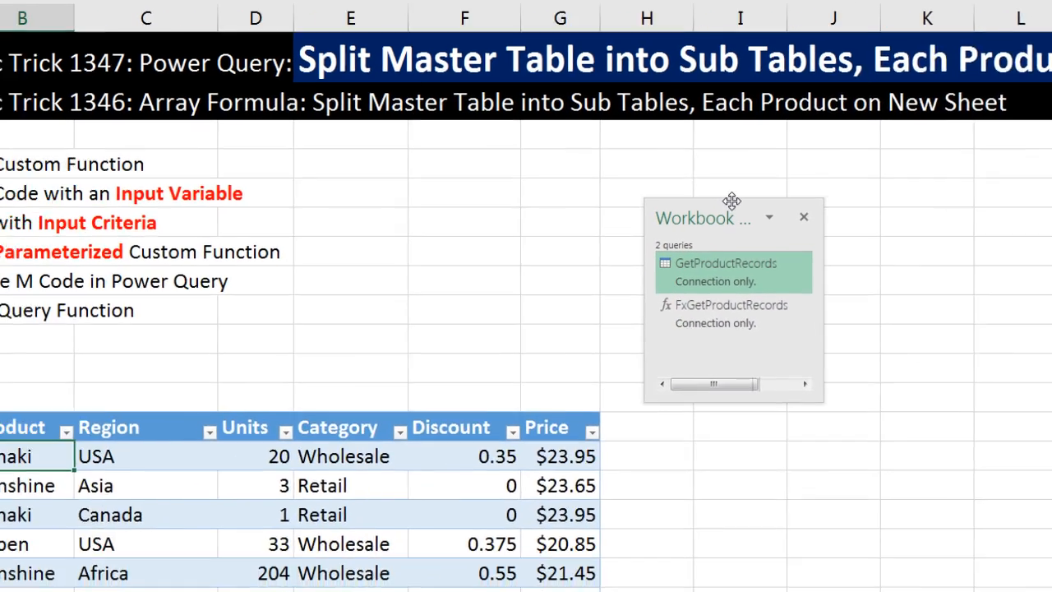
{"action": "left_click_drag", "start_coordinate": [818, 372], "coordinate": [908, 504]}
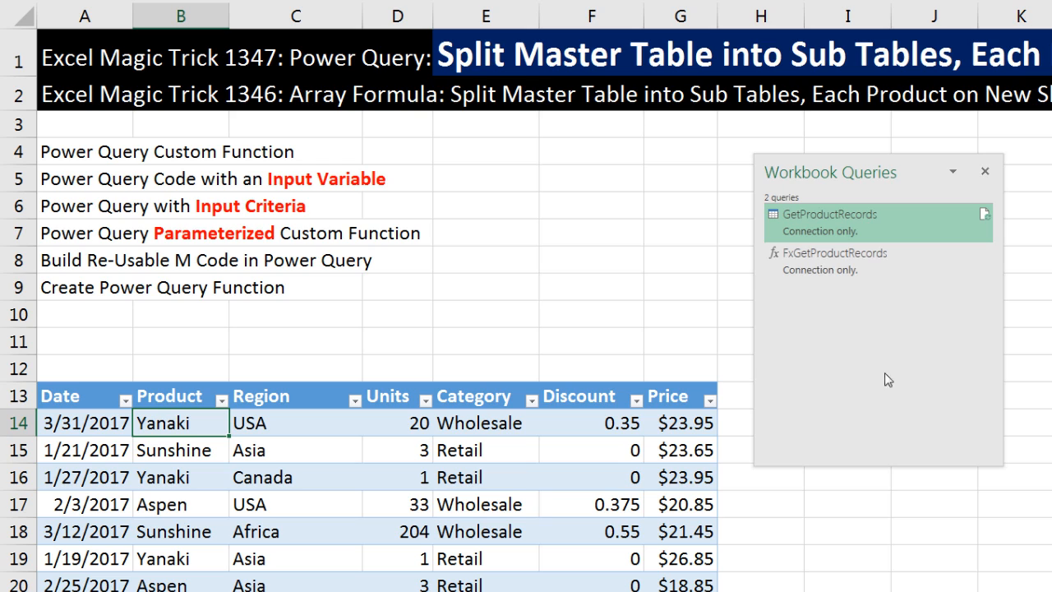
{"action": "left_click", "coordinate": [798, 256]}
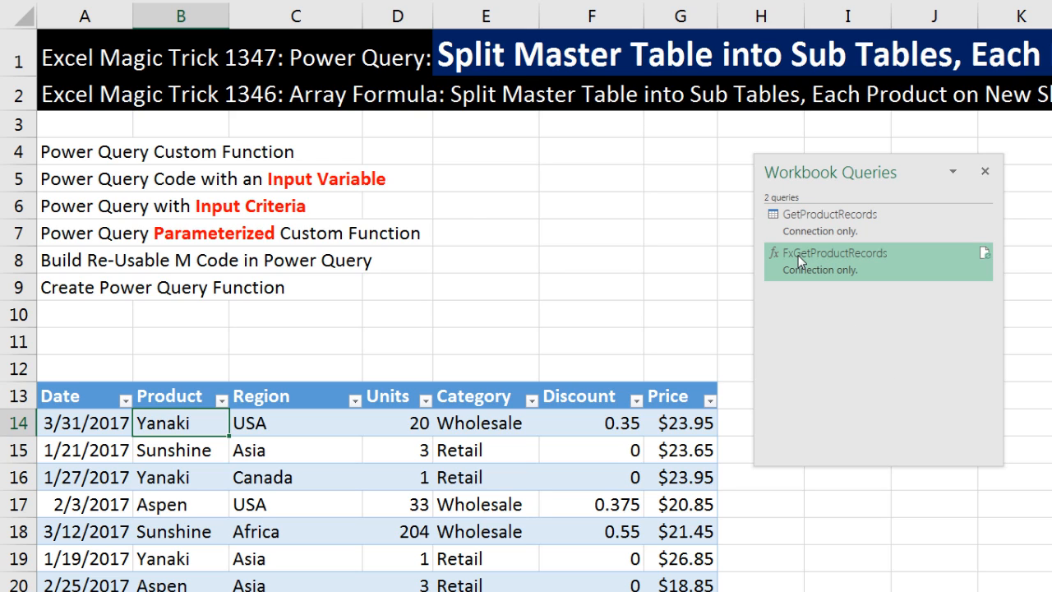
{"action": "double_click", "coordinate": [798, 254]}
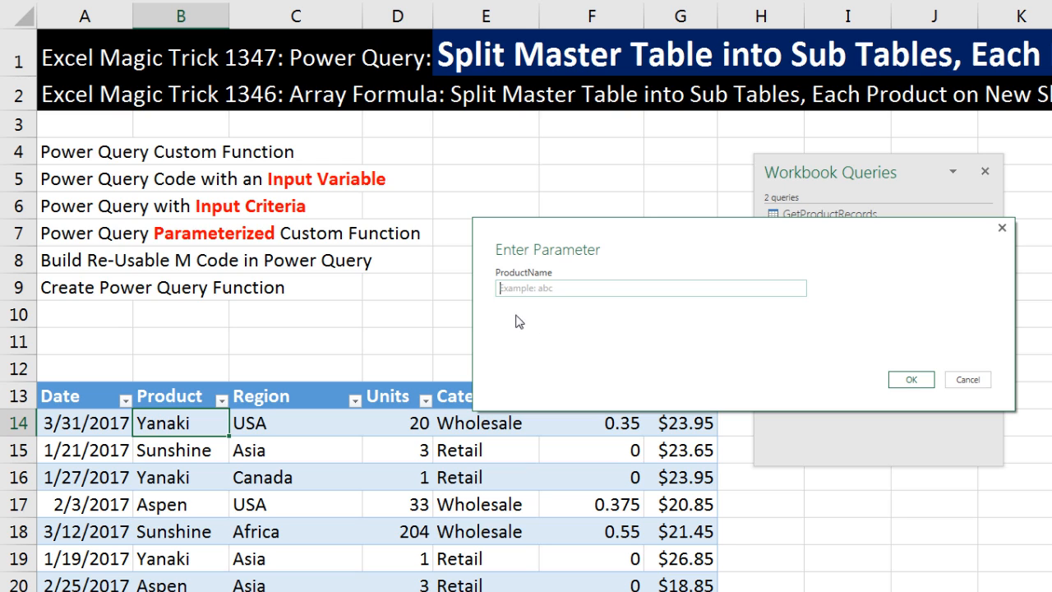
{"action": "type", "text": "Aspen"}
{"action": "key", "text": "Return"}
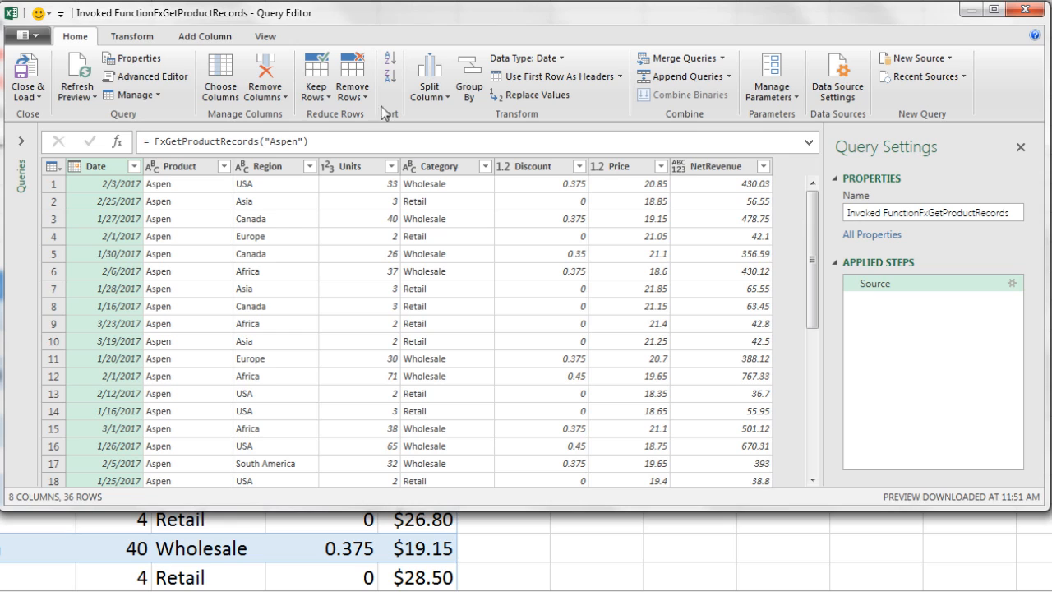
Rename the invoked function query for Aspen as AspenRecords.
{"action": "left_click", "coordinate": [925, 213]}
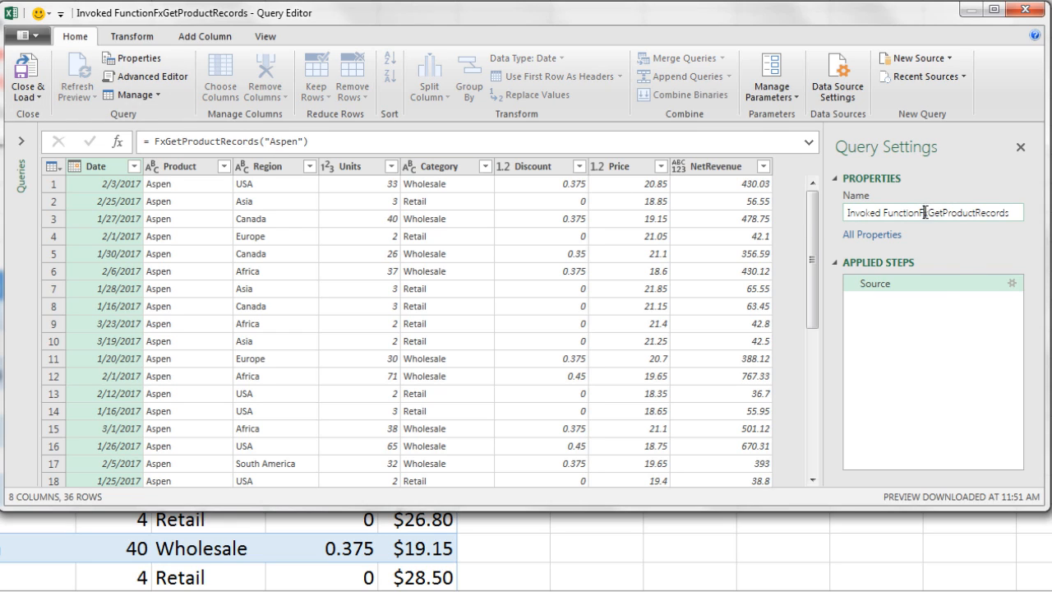
{"action": "key", "text": "ctrl+a"}
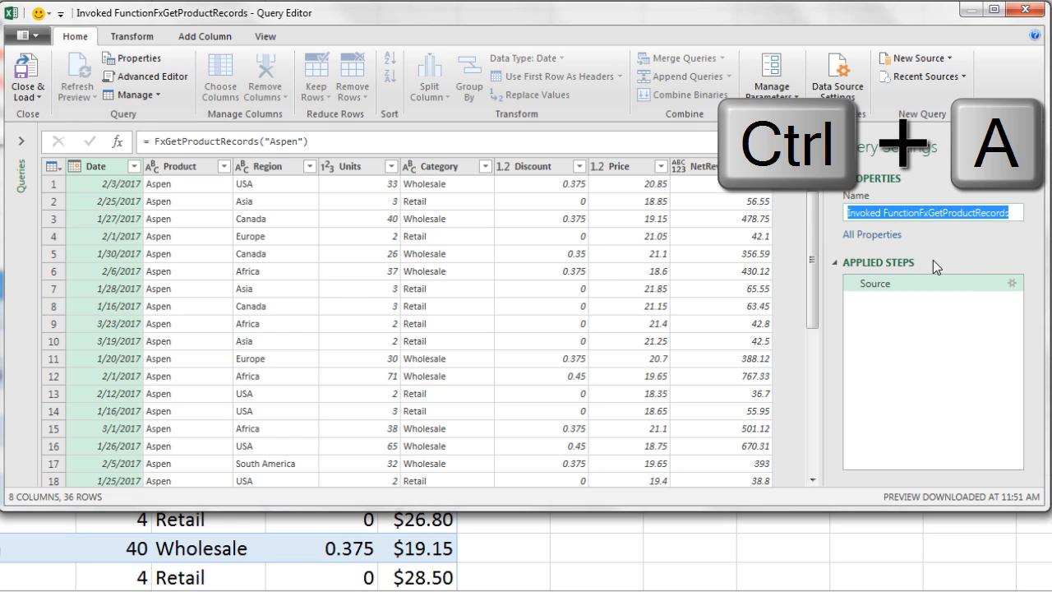
{"action": "type", "text": "A"}
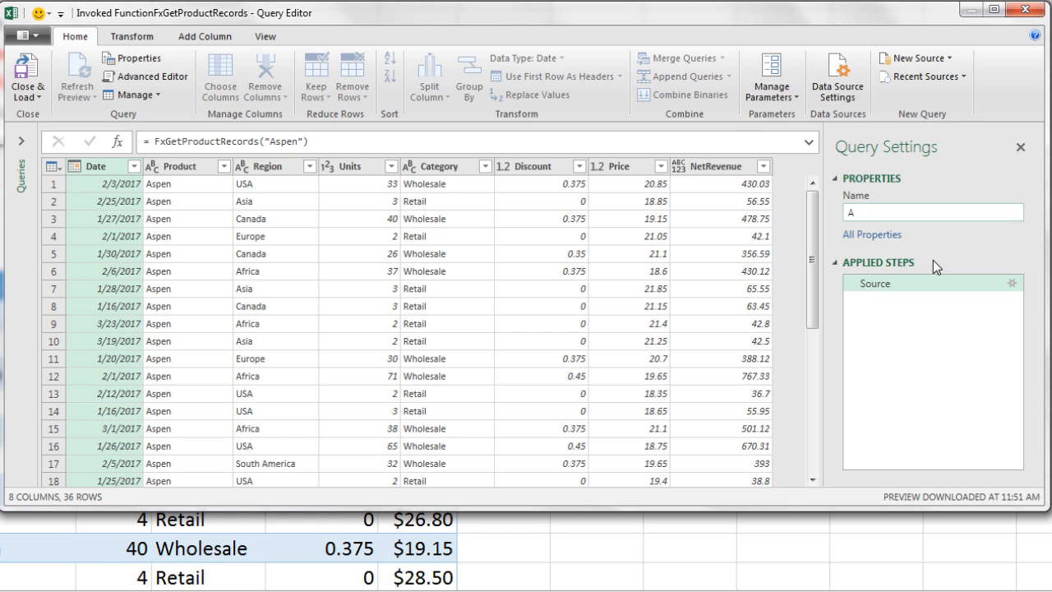
{"action": "type", "text": "spenRecords"}
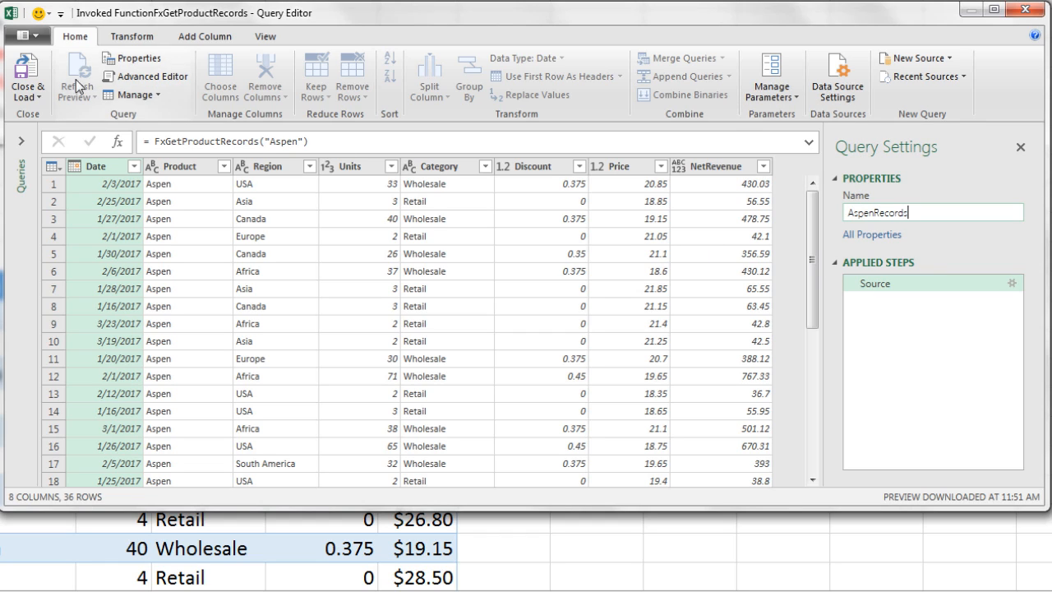
Load the AspenRecords query to a new sheet and rename that sheet Aspen.
{"action": "left_click", "coordinate": [30, 72]}
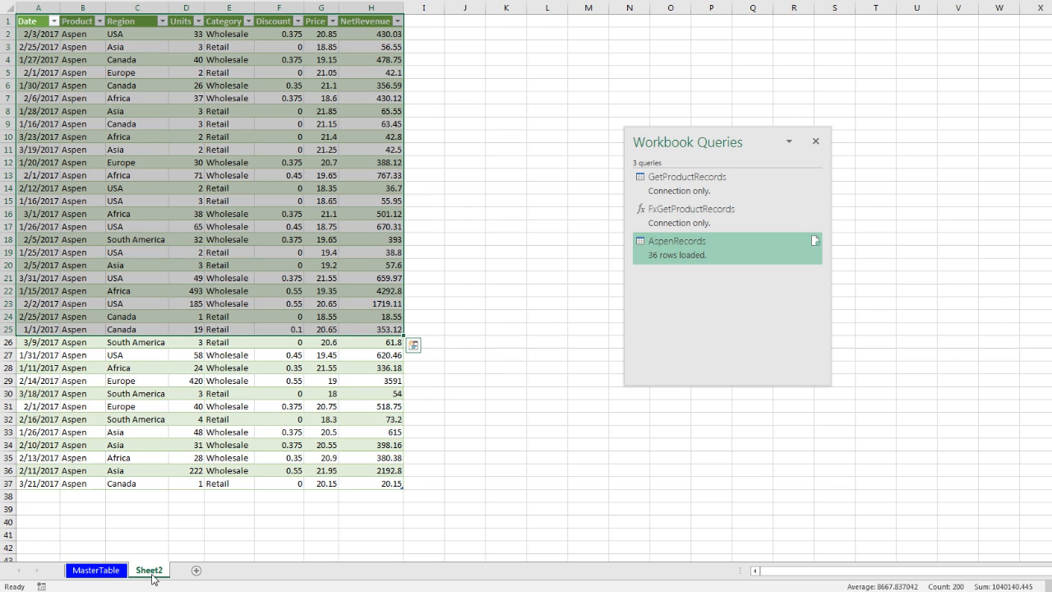
{"action": "type", "text": "Aspen"}
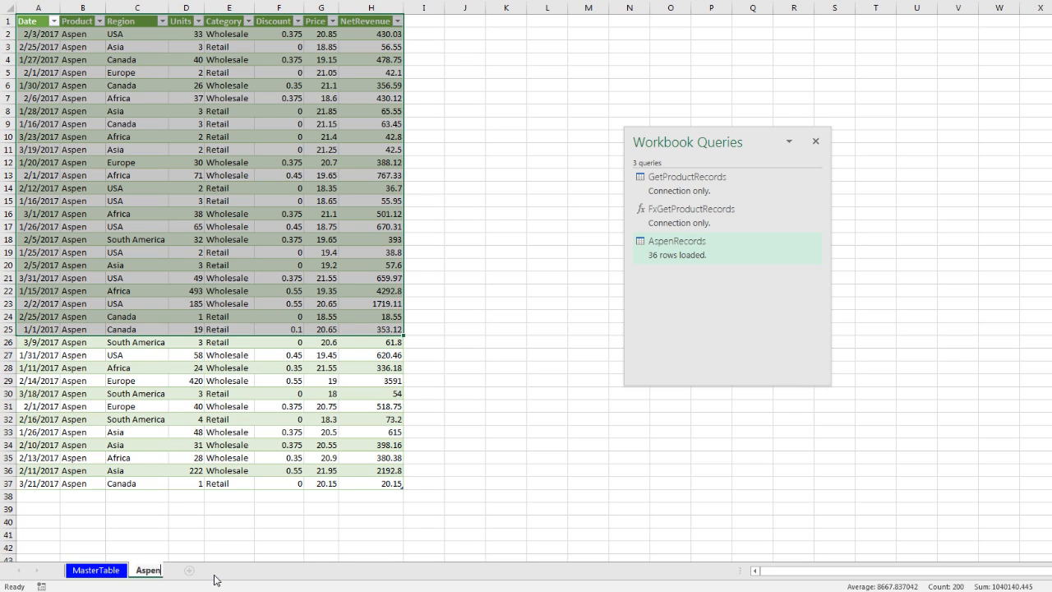
{"action": "key", "text": "Return"}
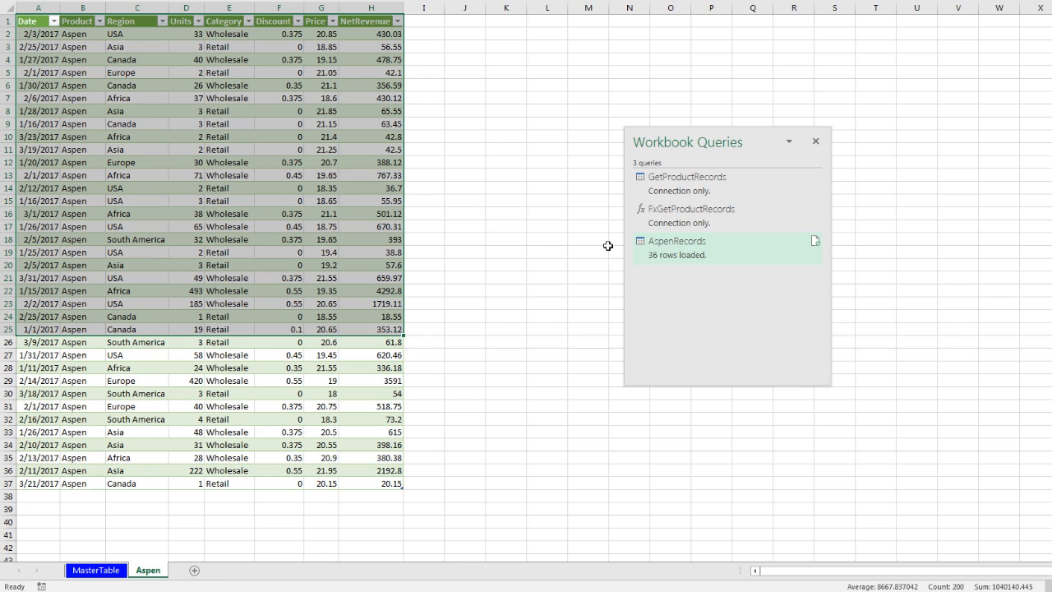
Invoke the FxGetProductRecords function with Carlota as the ProductName.
{"action": "double_click", "coordinate": [664, 219]}
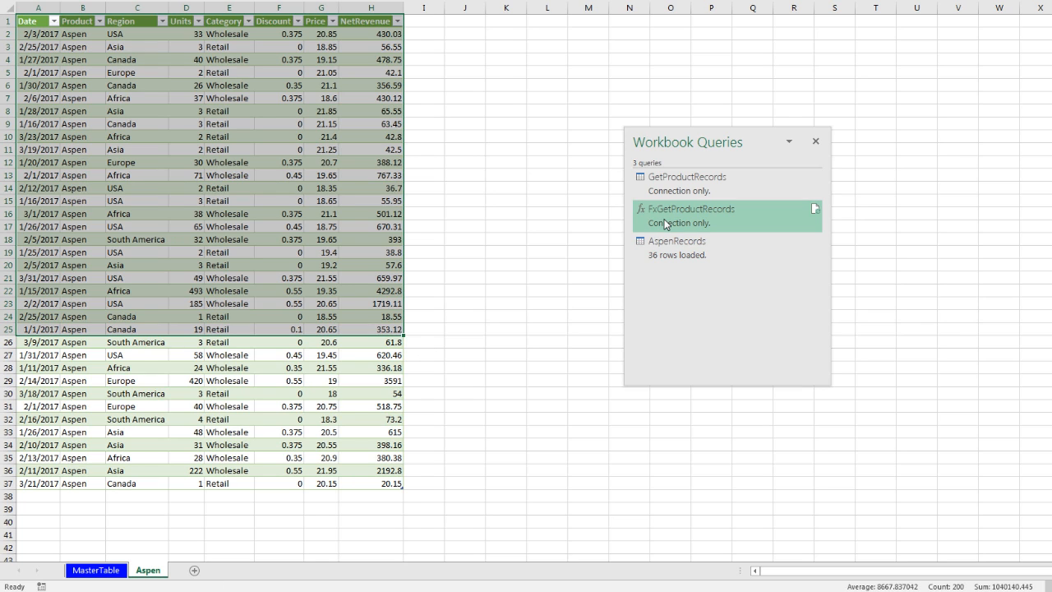
{"action": "type", "text": "Carlota"}
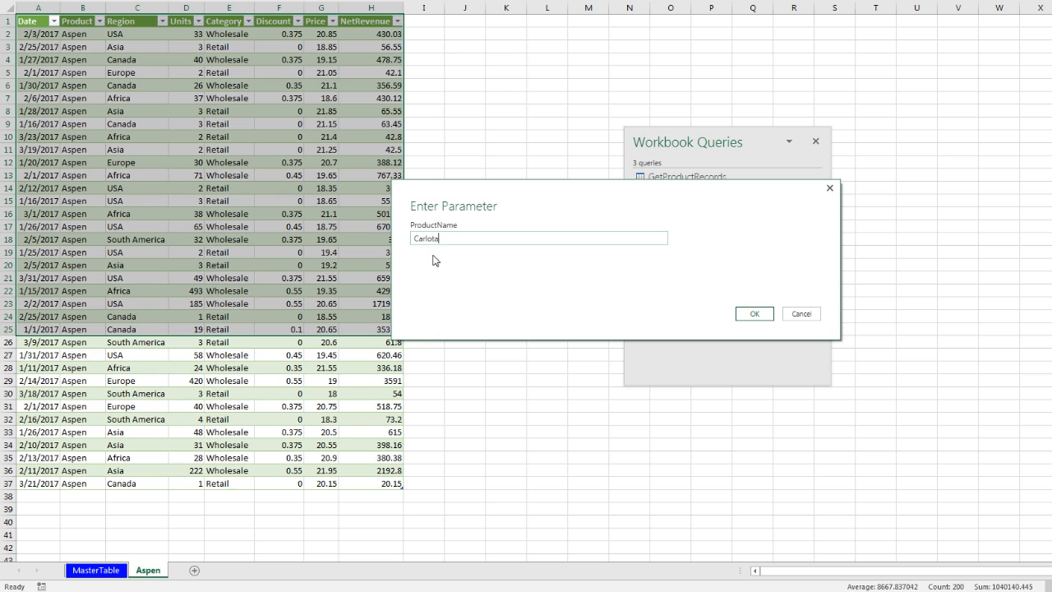
{"action": "key", "text": "Return"}
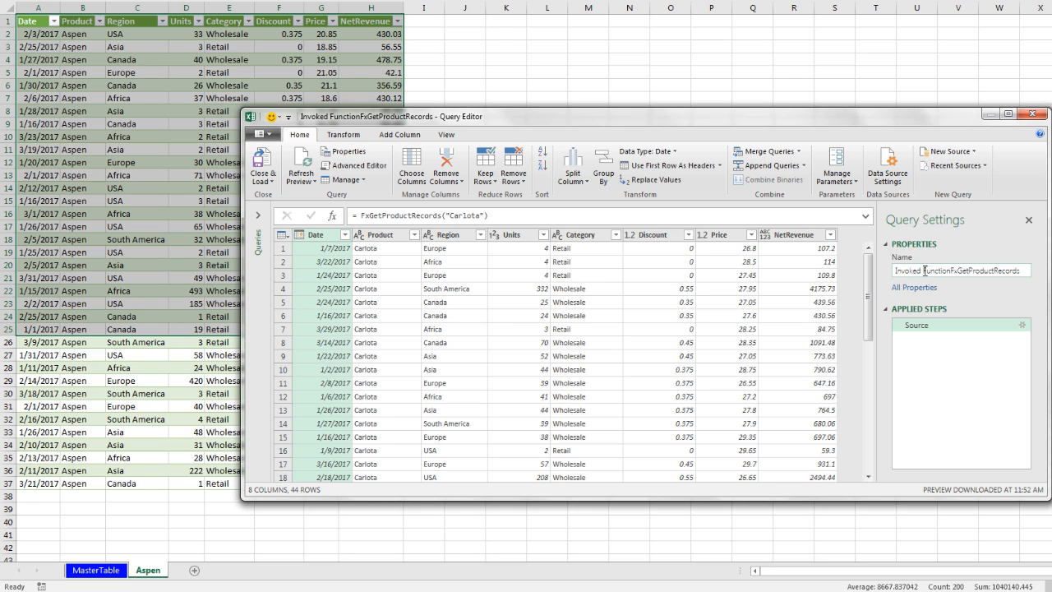
Rename the invoked function query for Carlota as CarlotaRecords.
{"action": "left_click", "coordinate": [925, 270]}
{"action": "key", "text": "ctrl+a"}
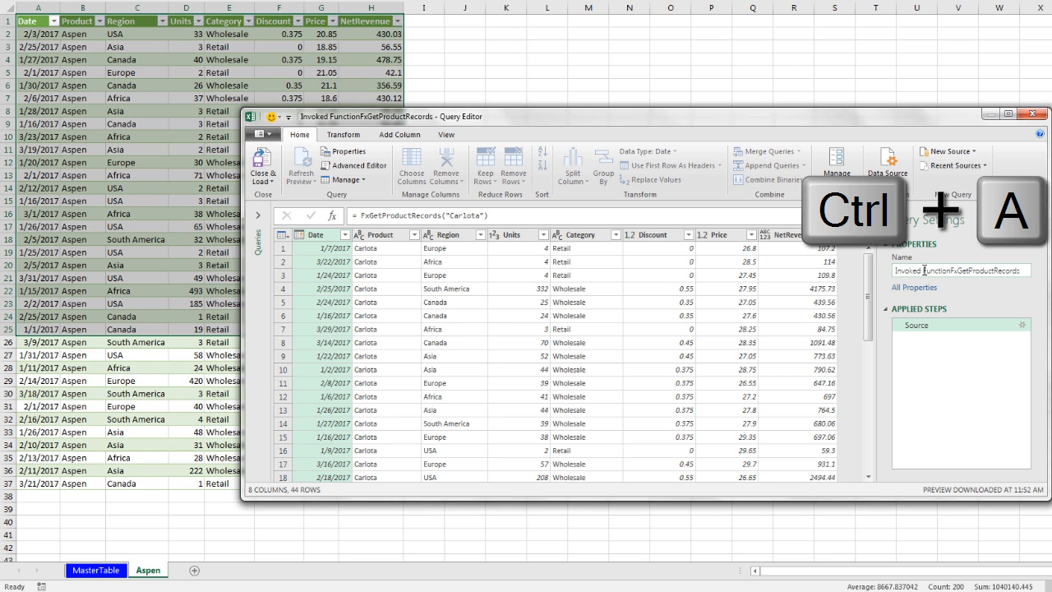
{"action": "type", "text": "CarlotaRecords"}
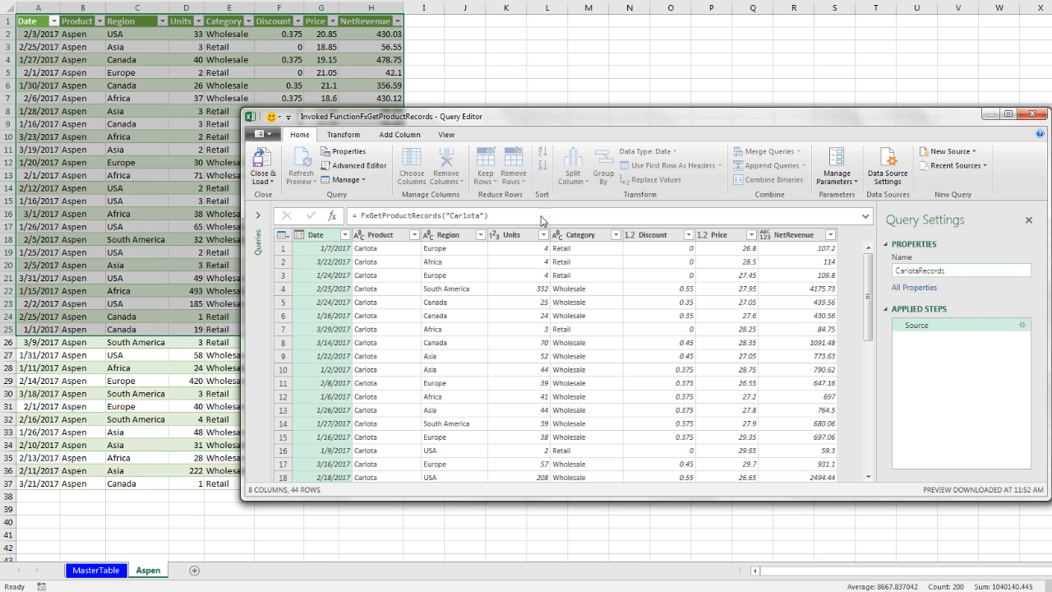
Load the CarlotaRecords query to a new sheet and rename that sheet Carlota.
{"action": "left_click", "coordinate": [264, 164]}
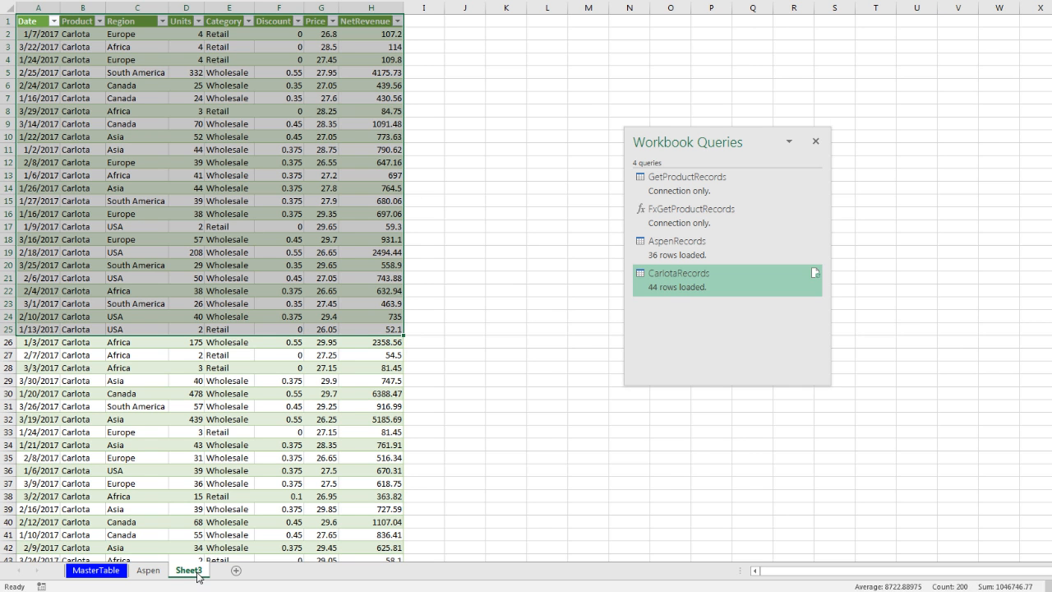
{"action": "double_click", "coordinate": [212, 566]}
{"action": "type", "text": "Carlota"}
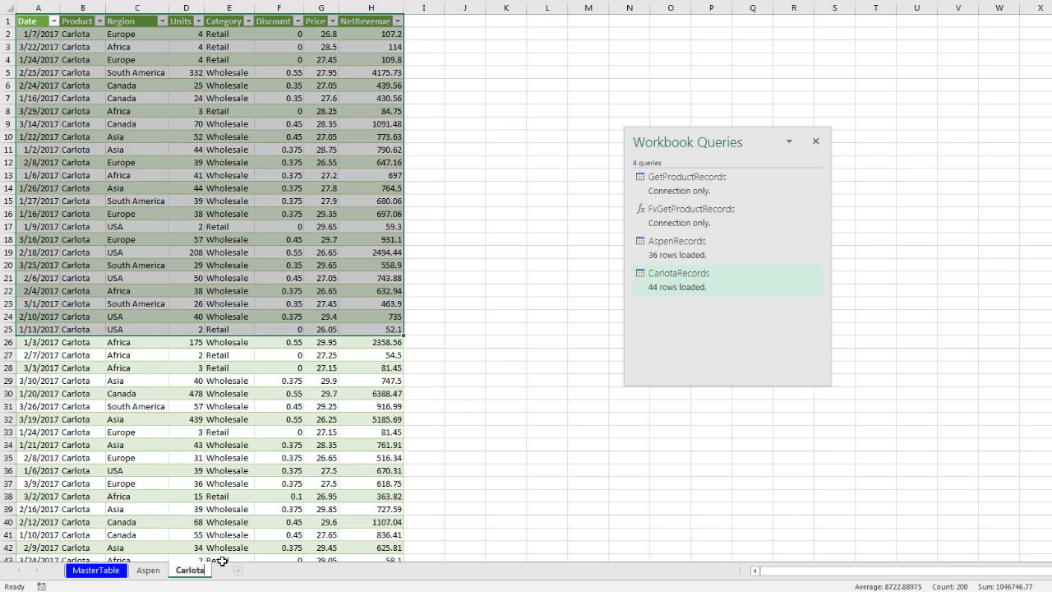
{"action": "key", "text": "Return"}
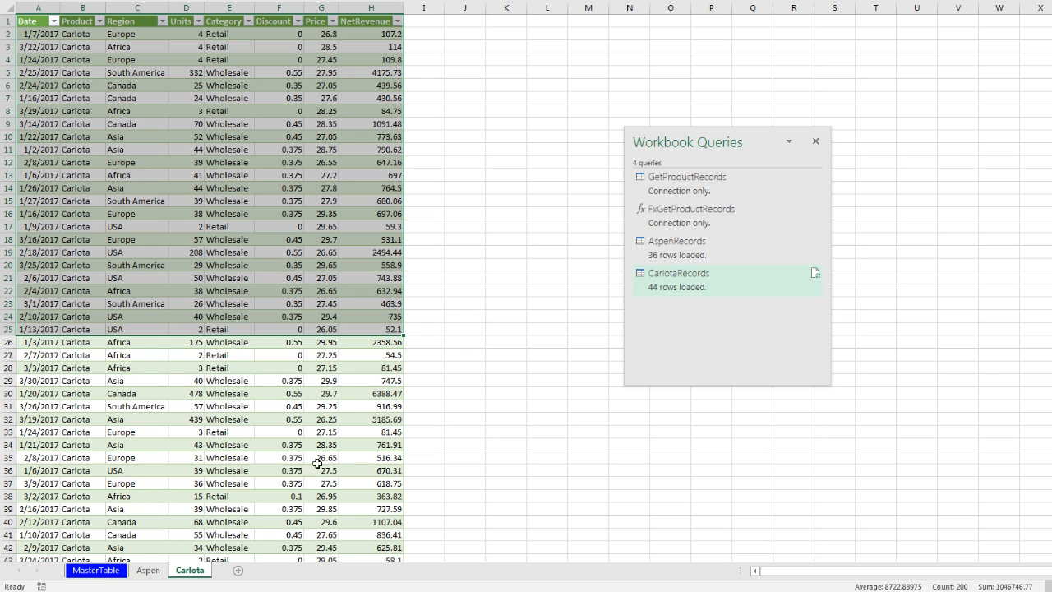
Invoke the FxGetProductRecords function with Quad as the ProductName.
{"action": "left_click", "coordinate": [662, 222]}
{"action": "double_click", "coordinate": [662, 222]}
{"action": "type", "text": "Q"}
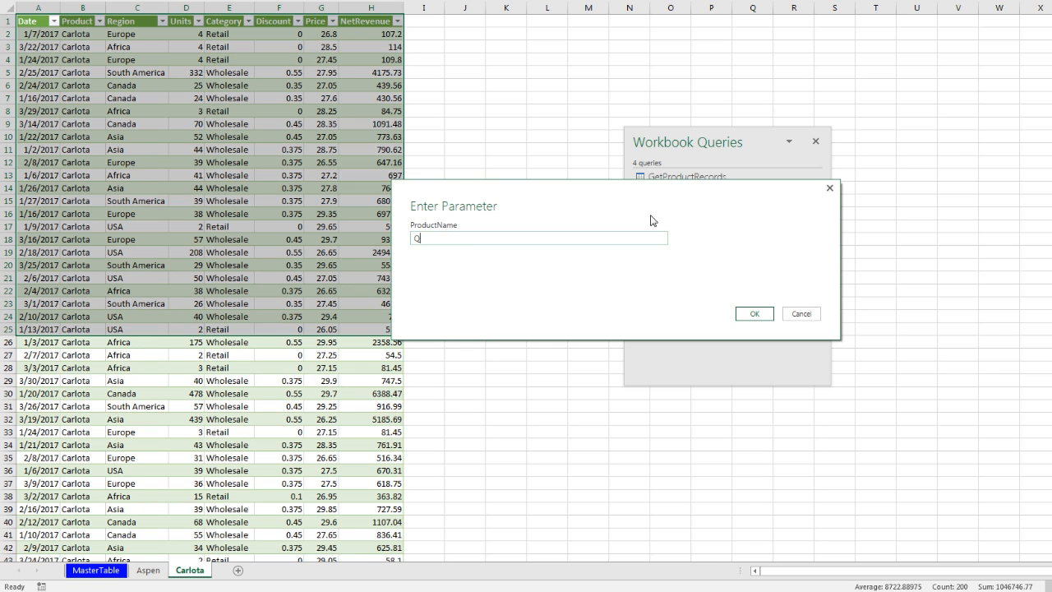
{"action": "type", "text": "uad"}
{"action": "key", "text": "Return"}
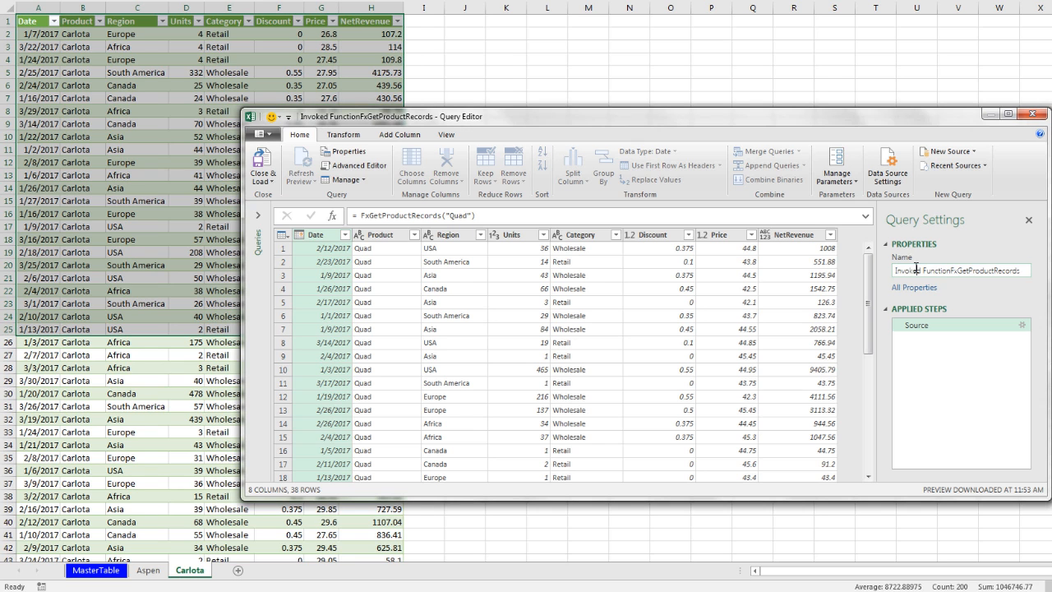
Rename the invoked function query for Quad as QuadRecords.
{"action": "key", "text": "ctrl+a"}
{"action": "type", "text": "QuadRecords"}
{"action": "key", "text": "Return"}
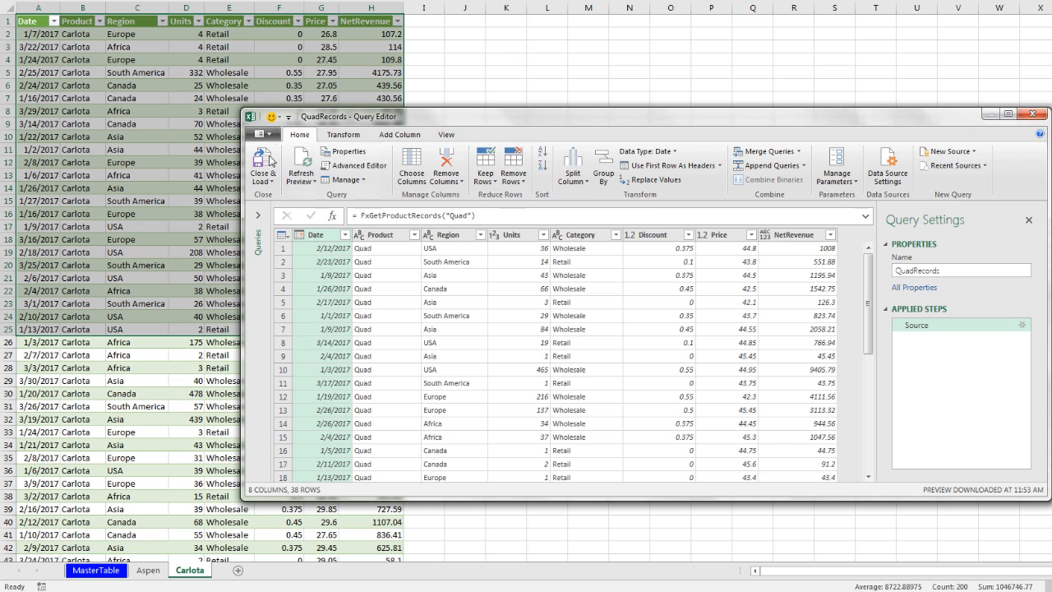
Load the QuadRecords query to a new sheet and rename that sheet Quad.
{"action": "left_click", "coordinate": [258, 160]}
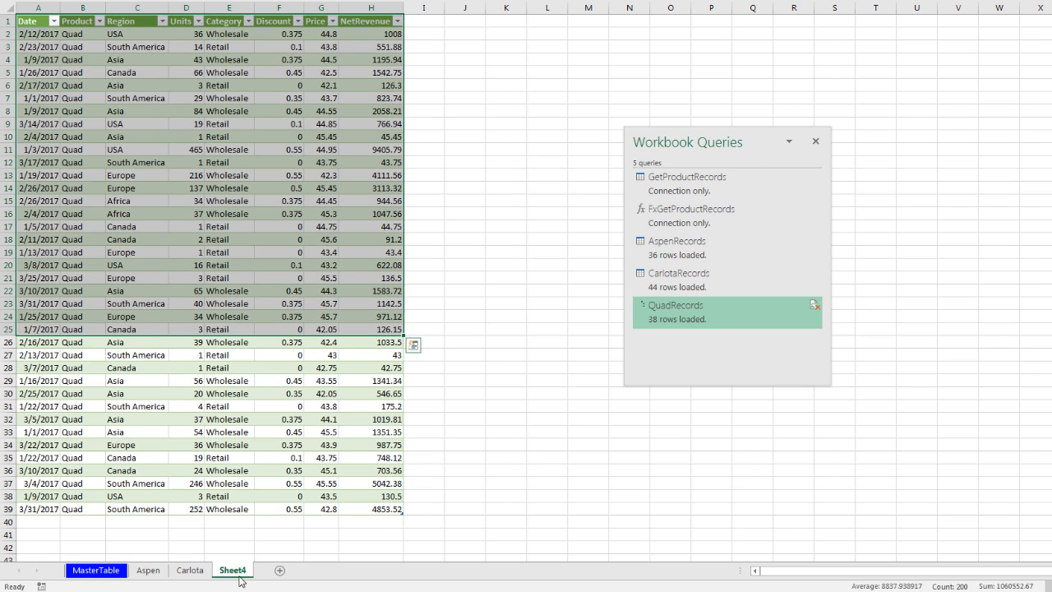
{"action": "type", "text": "Quad"}
{"action": "key", "text": "Return"}
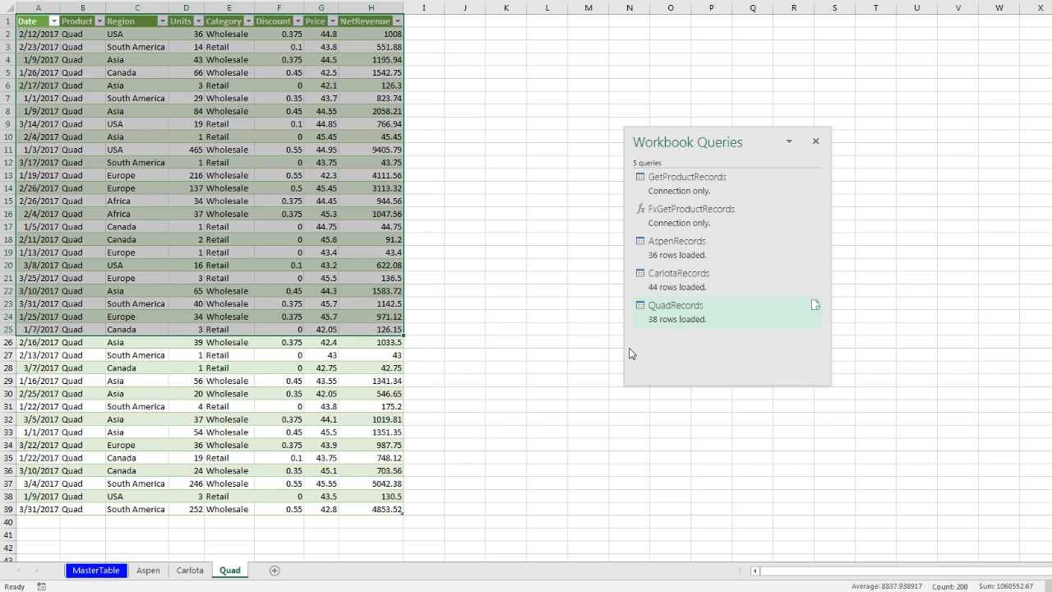
Invoke the FxGetProductRecords function for Sunshine and load the result as SunshineRecords on a new sheet named Sunshine.
{"action": "left_click", "coordinate": [673, 217]}
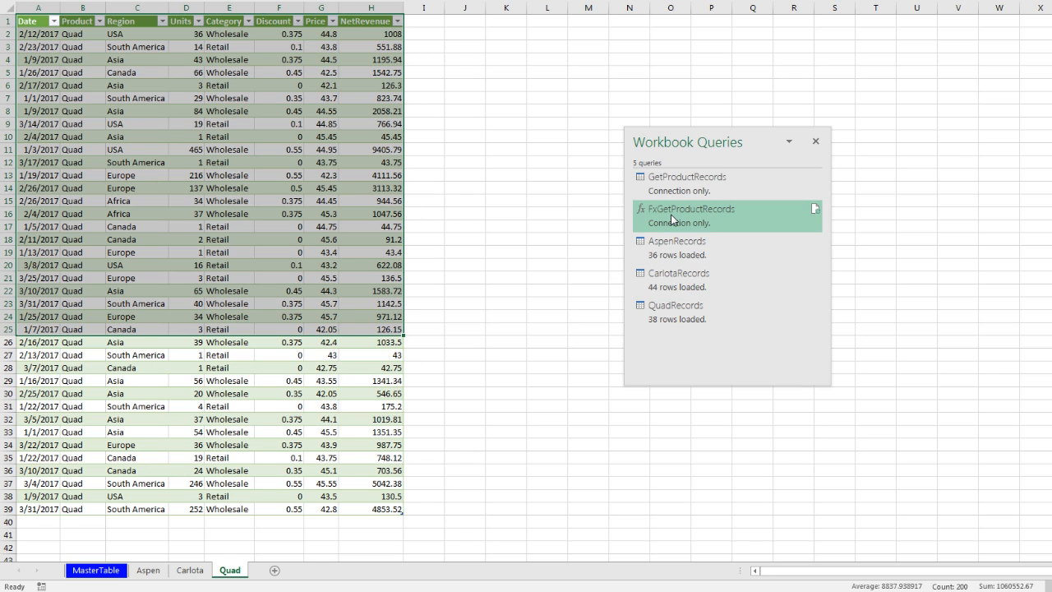
{"action": "double_click", "coordinate": [673, 219]}
{"action": "type", "text": "Sunshine"}
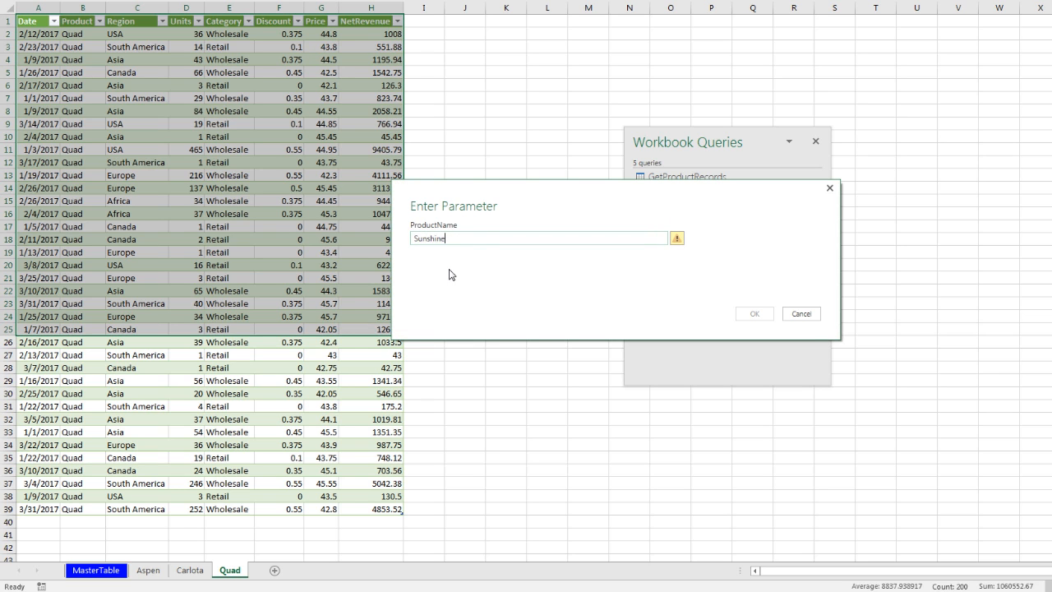
{"action": "key", "text": "Return"}
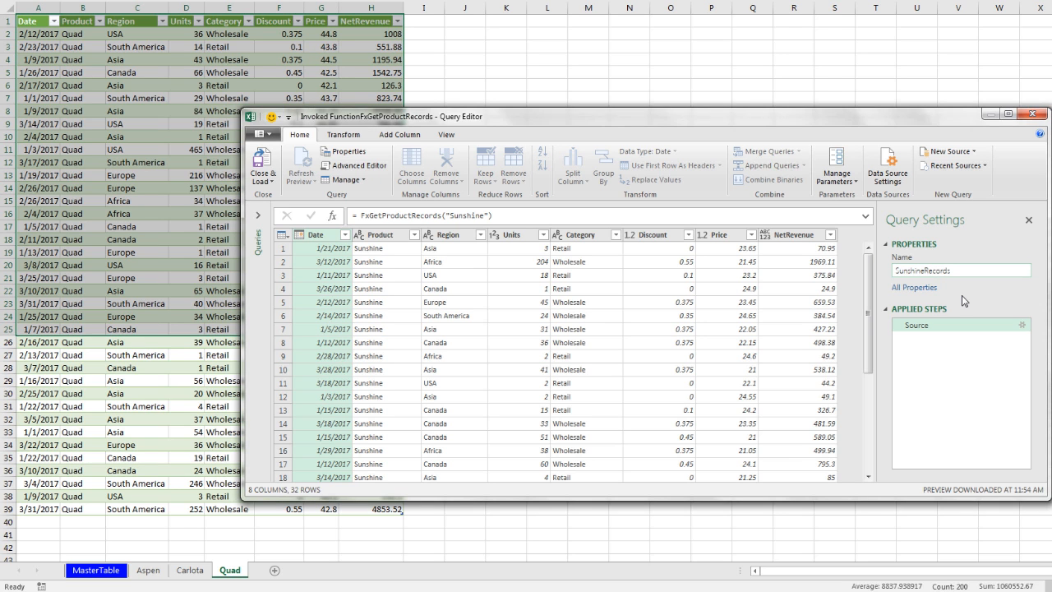
{"action": "left_click", "coordinate": [263, 167]}
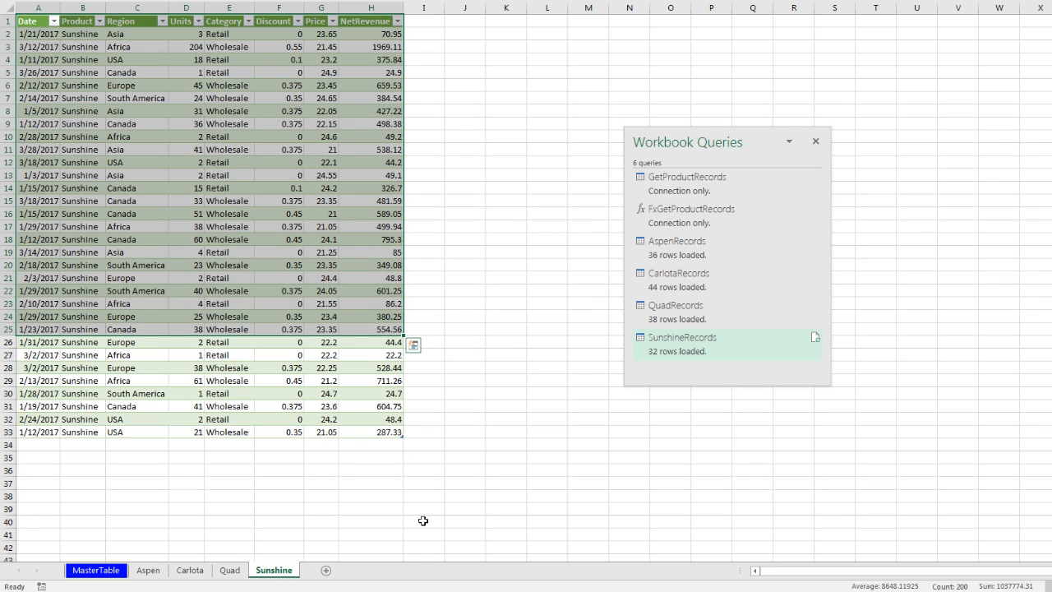
Invoke the FxGetProductRecords function with Yanaki as the ProductName and name the resulting query YanakiRecords.
{"action": "double_click", "coordinate": [658, 216]}
{"action": "type", "text": "Yana"}
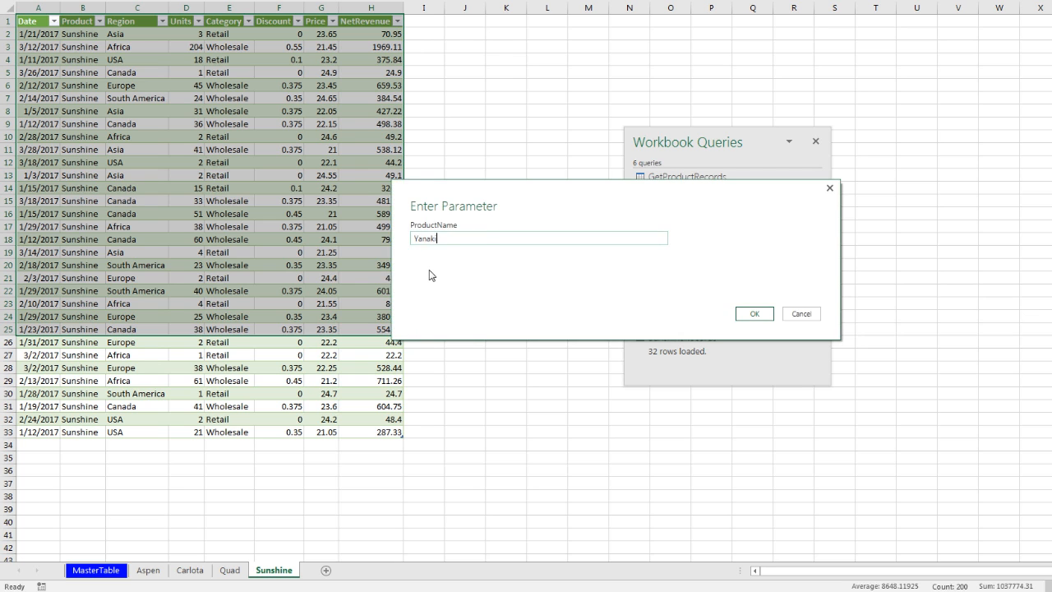
{"action": "type", "text": "ki"}
{"action": "key", "text": "Return"}
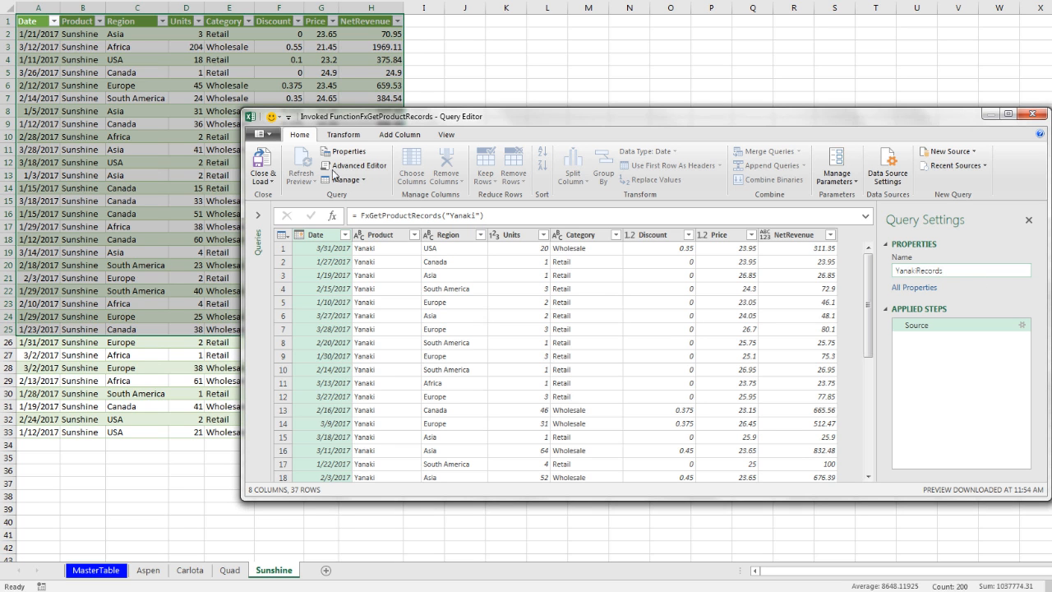
Load the YanakiRecords query to a new sheet and rename that sheet Yanaki.
{"action": "left_click", "coordinate": [263, 169]}
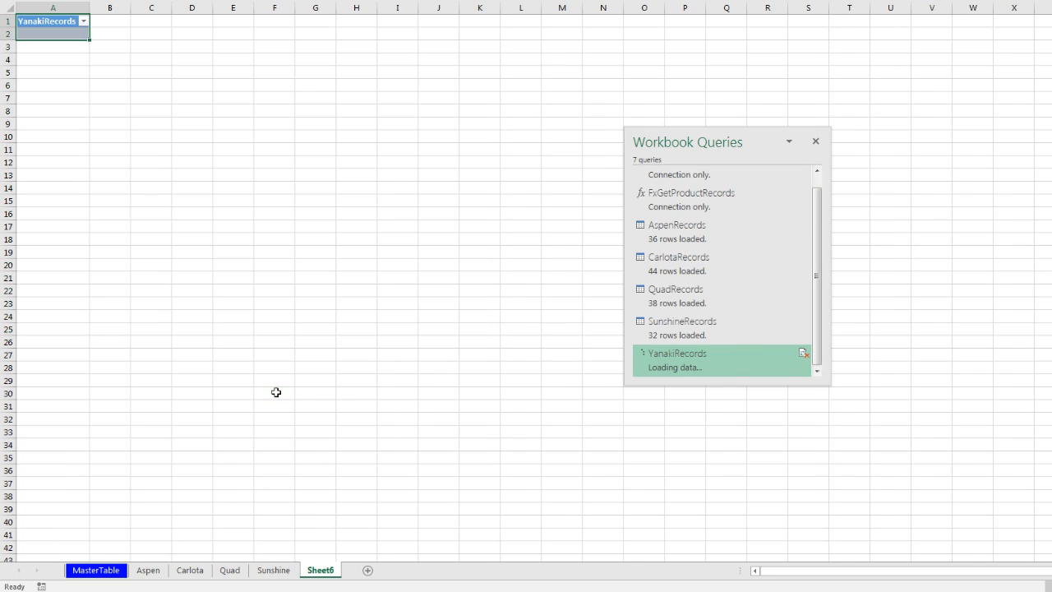
{"action": "double_click", "coordinate": [320, 570]}
{"action": "type", "text": "Yanaki"}
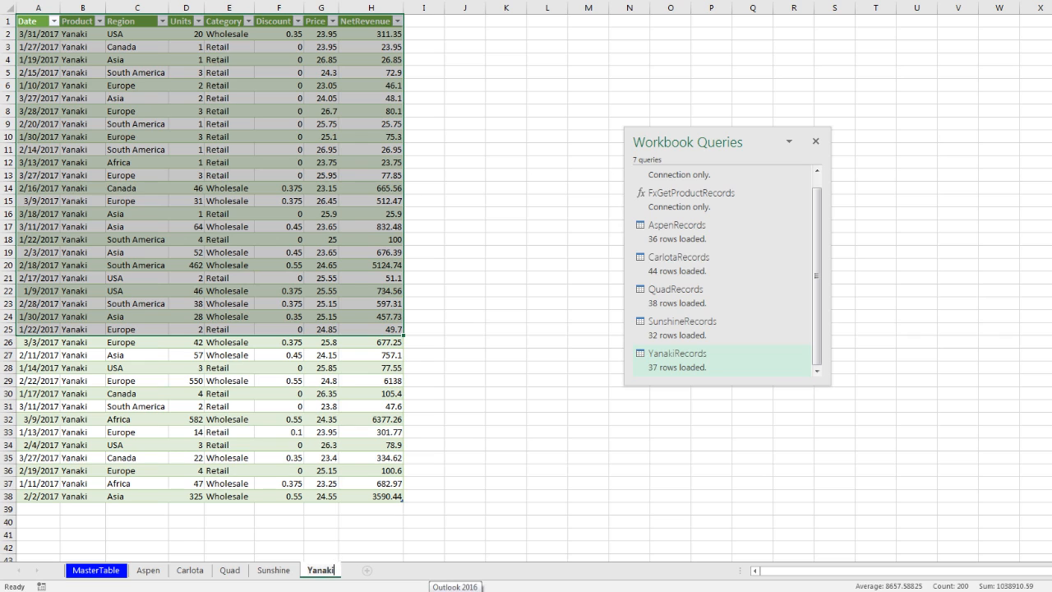
{"action": "key", "text": "Return"}
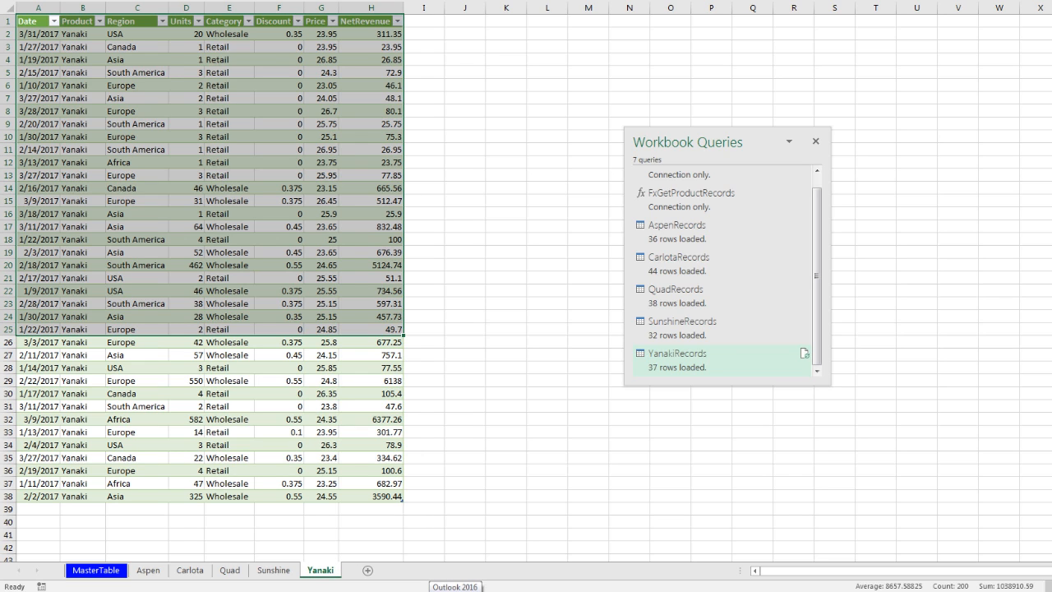
Review the extracted records on the Sunshine, Quad, Carlota and Aspen sheets.
{"action": "left_click", "coordinate": [279, 574]}
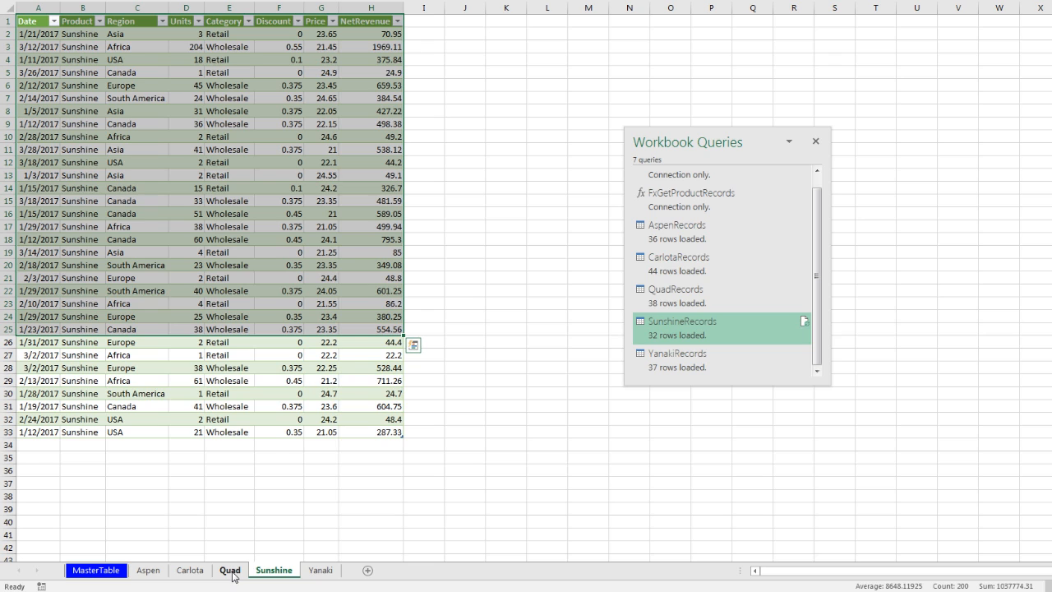
{"action": "left_click", "coordinate": [232, 573]}
{"action": "left_click", "coordinate": [194, 573]}
{"action": "left_click", "coordinate": [149, 573]}
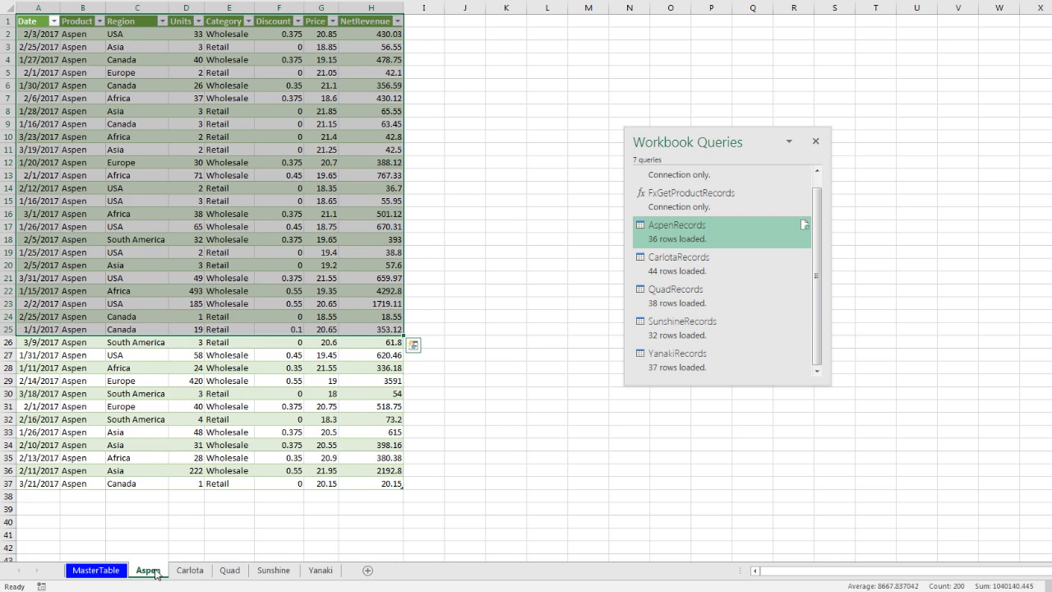
Copy the extra records in AF2:AL22 of the MasterTable sheet and paste them below the master table, starting at A201.
{"action": "left_click", "coordinate": [108, 573]}
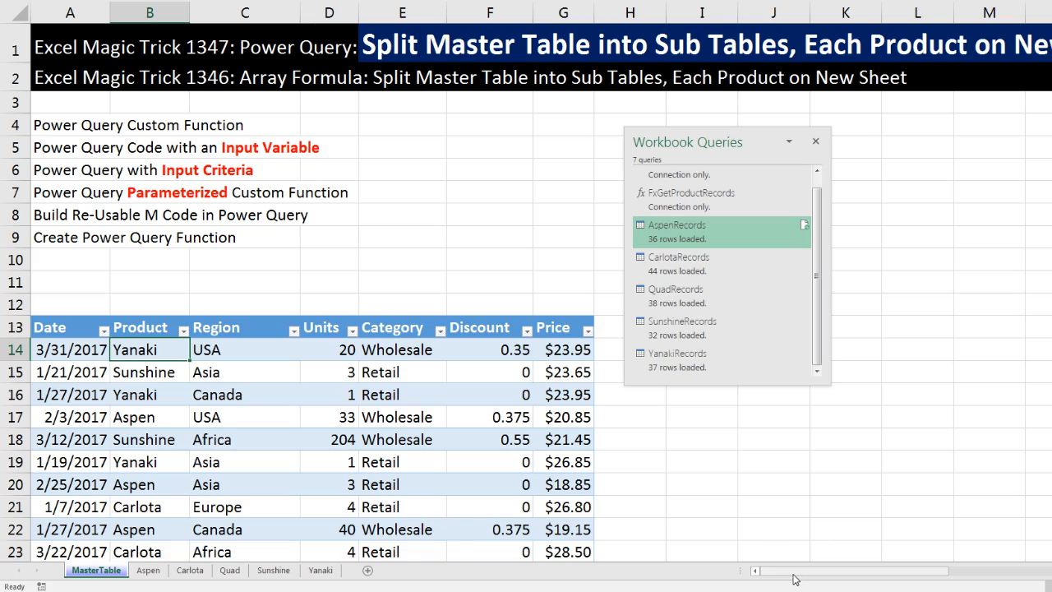
{"action": "left_click_drag", "start_coordinate": [799, 580], "coordinate": [1051, 572]}
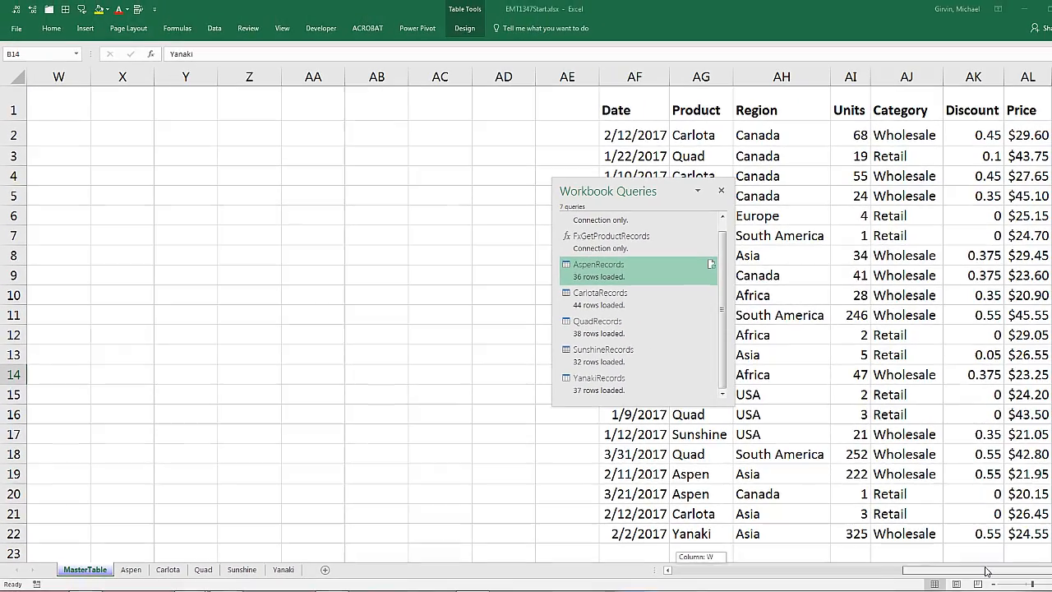
{"action": "left_click_drag", "start_coordinate": [986, 570], "coordinate": [986, 571]}
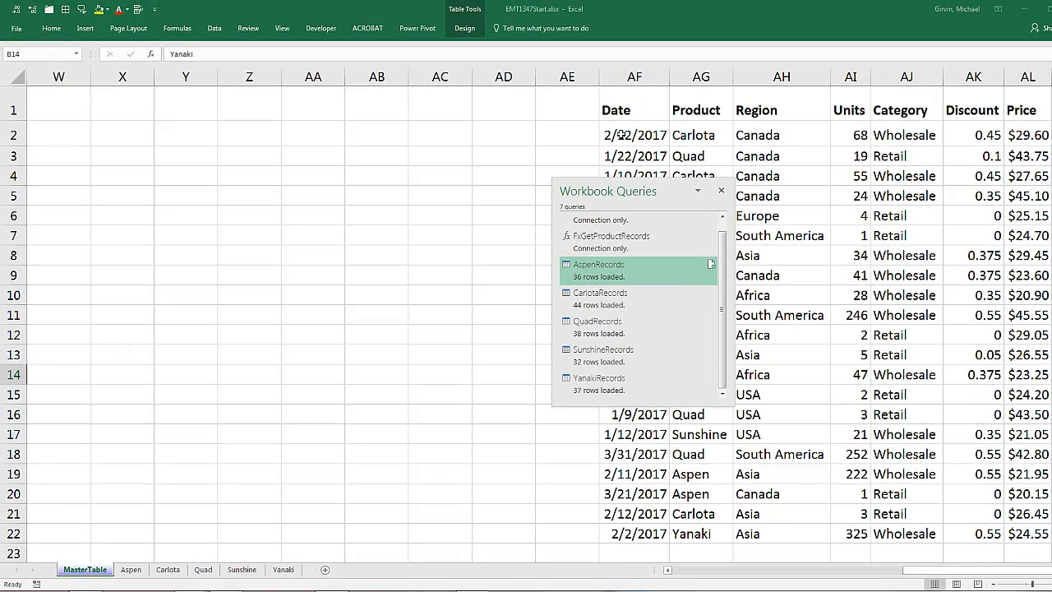
{"action": "left_click_drag", "start_coordinate": [622, 135], "coordinate": [1018, 531]}
{"action": "key", "text": "ctrl+c"}
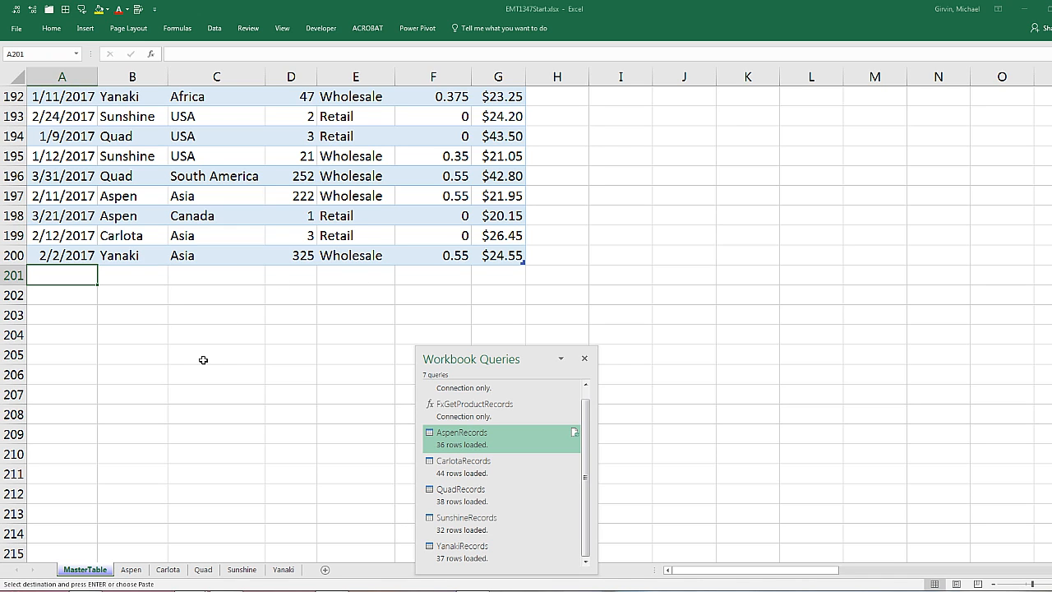
{"action": "key", "text": "ctrl+v"}
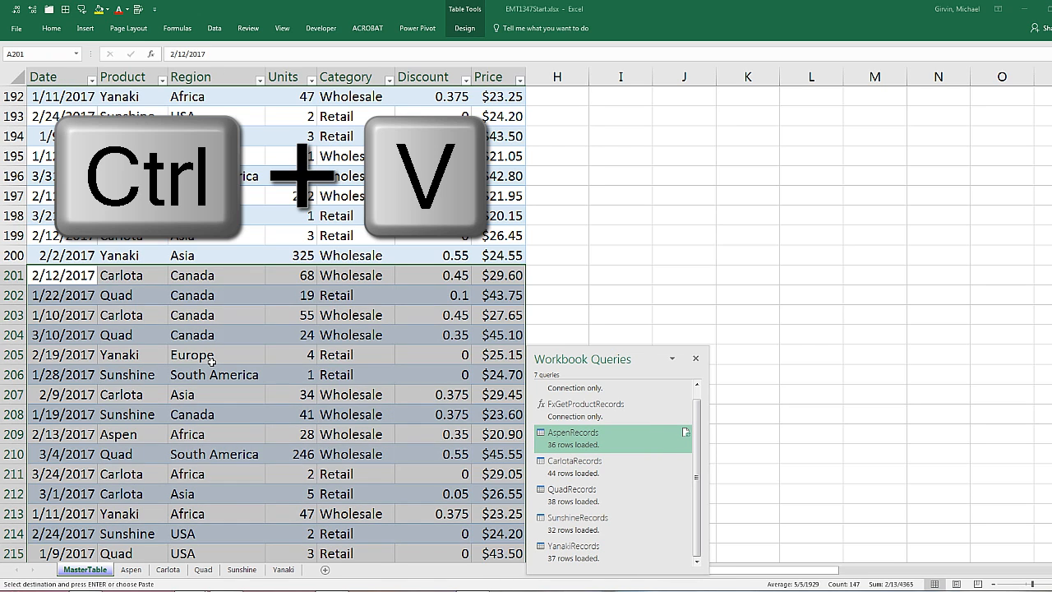
{"action": "key", "text": "ctrl+Down"}
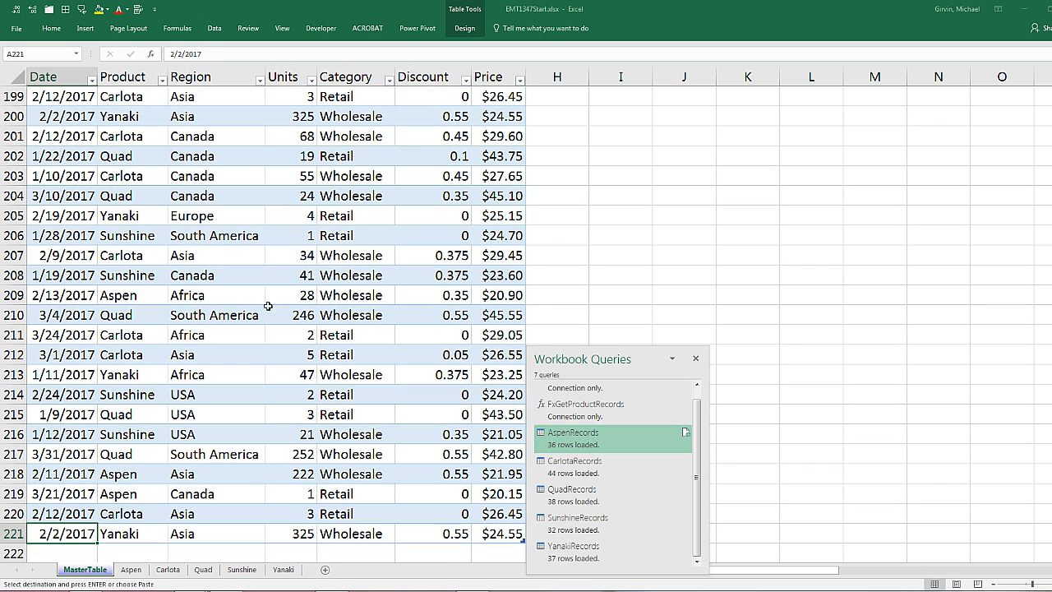
Move the Workbook Queries pane clear of the table and check how far the records extend on the Aspen and Carlota sheets.
{"action": "left_click_drag", "start_coordinate": [598, 360], "coordinate": [693, 286]}
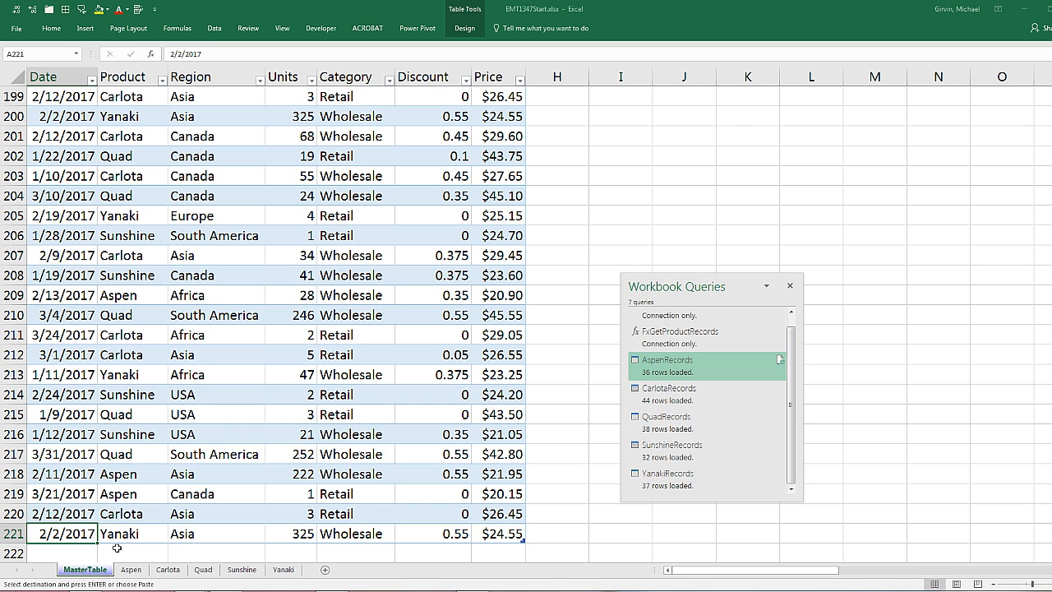
{"action": "left_click", "coordinate": [130, 570]}
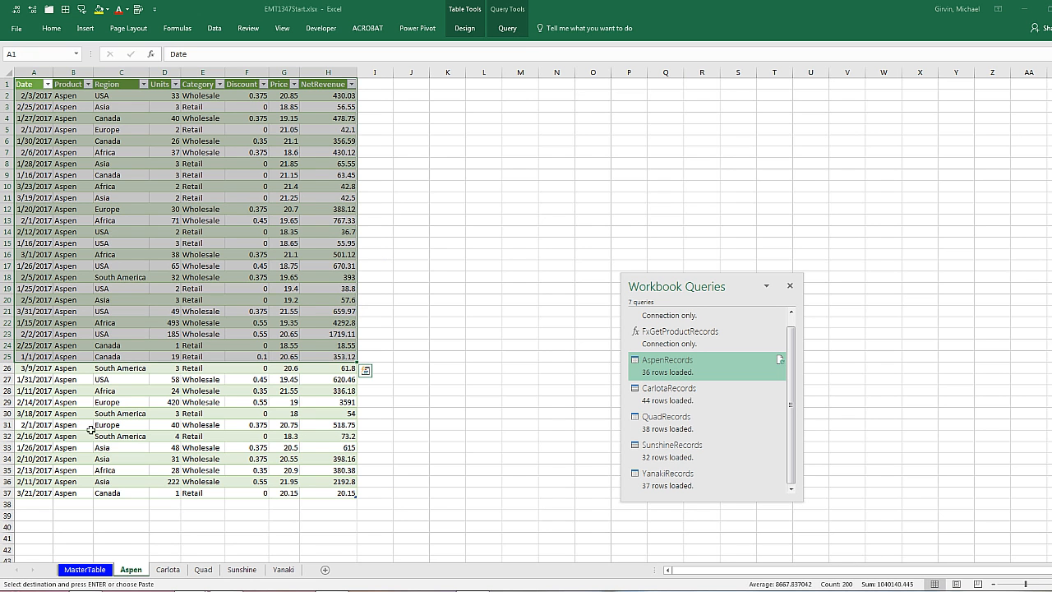
{"action": "left_click_drag", "start_coordinate": [31, 95], "coordinate": [37, 492]}
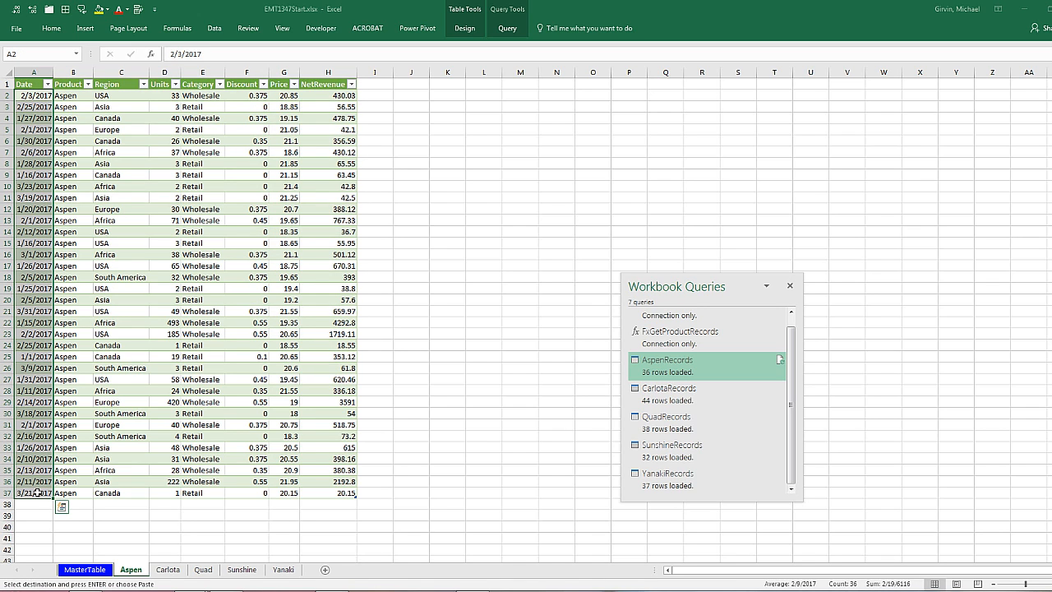
{"action": "left_click", "coordinate": [164, 575]}
{"action": "left_click", "coordinate": [401, 345]}
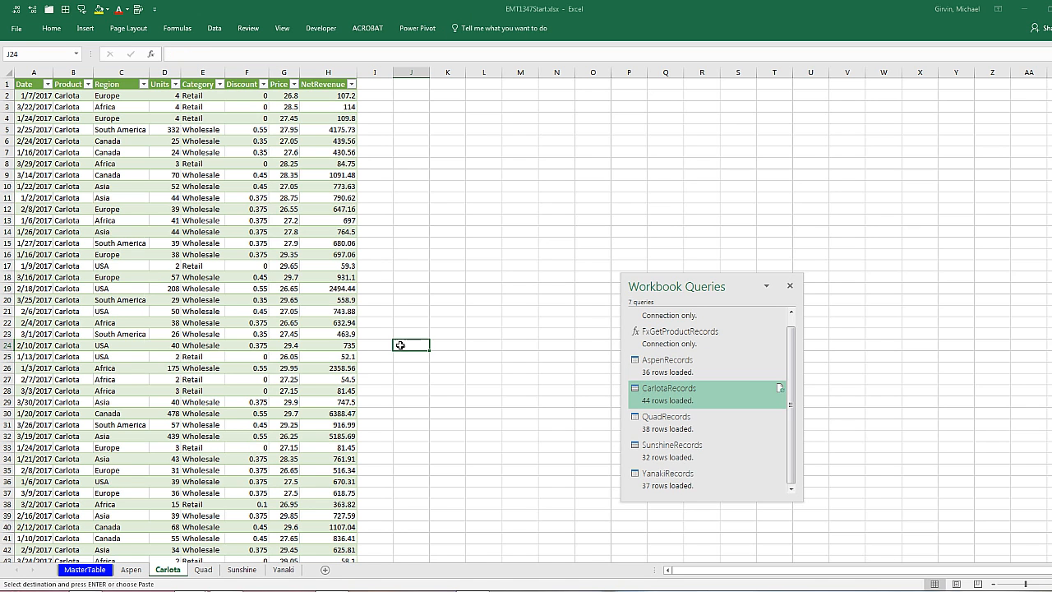
{"action": "scroll", "coordinate": [226, 490], "scroll_direction": "down", "scroll_amount": 1}
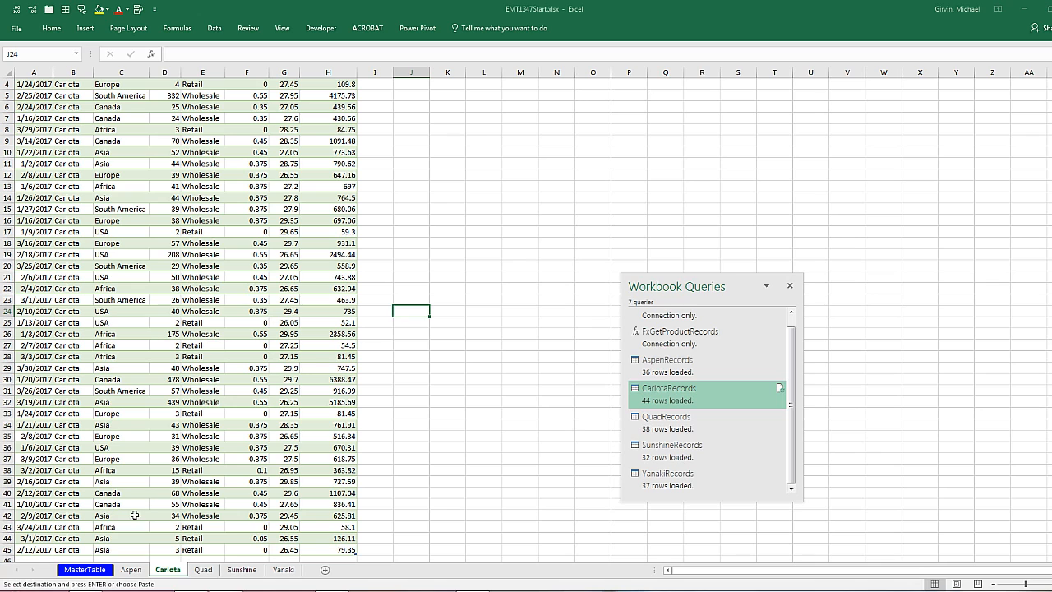
Refresh all queries from the Aspen sheet to bring the added master records into the product sheets.
{"action": "left_click", "coordinate": [131, 569]}
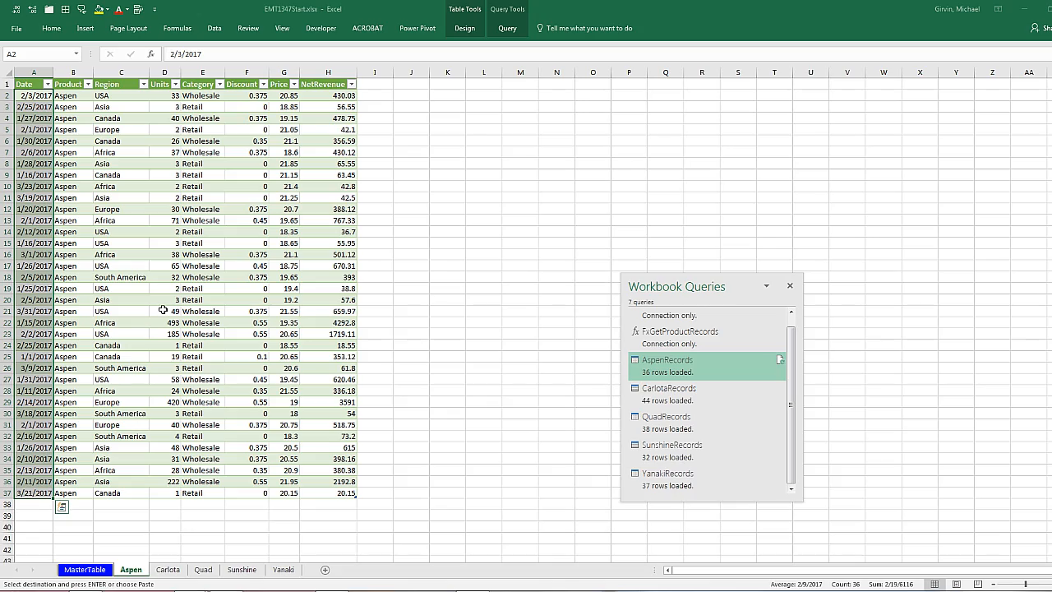
{"action": "left_click", "coordinate": [217, 30]}
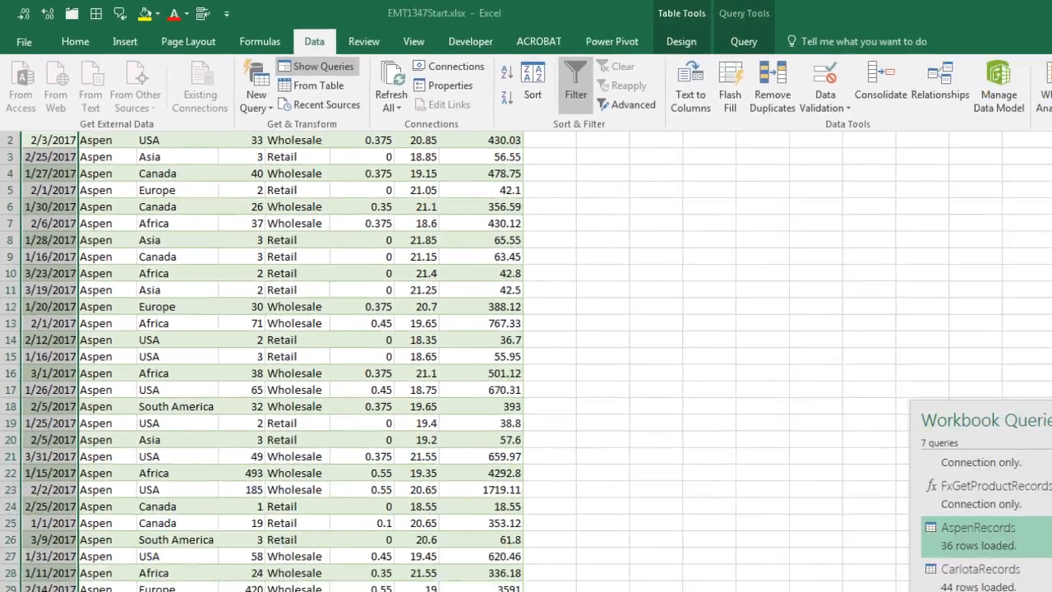
{"action": "key", "text": "ctrl+alt+F5"}
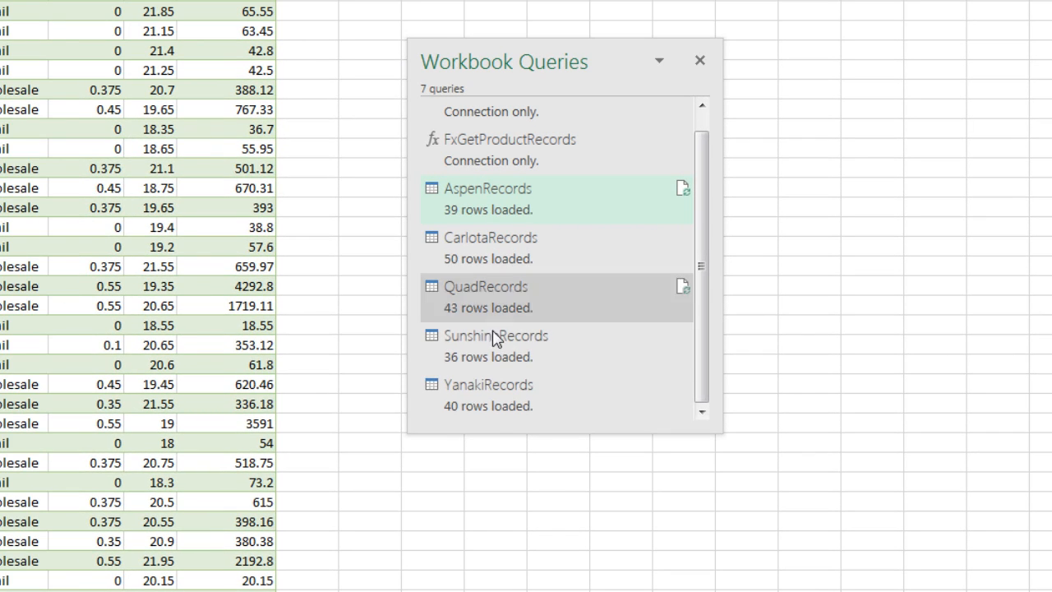
Check the refreshed row counts of the product queries and the added records on the Aspen and Carlota sheets.
{"action": "mouse_move", "coordinate": [478, 407]}
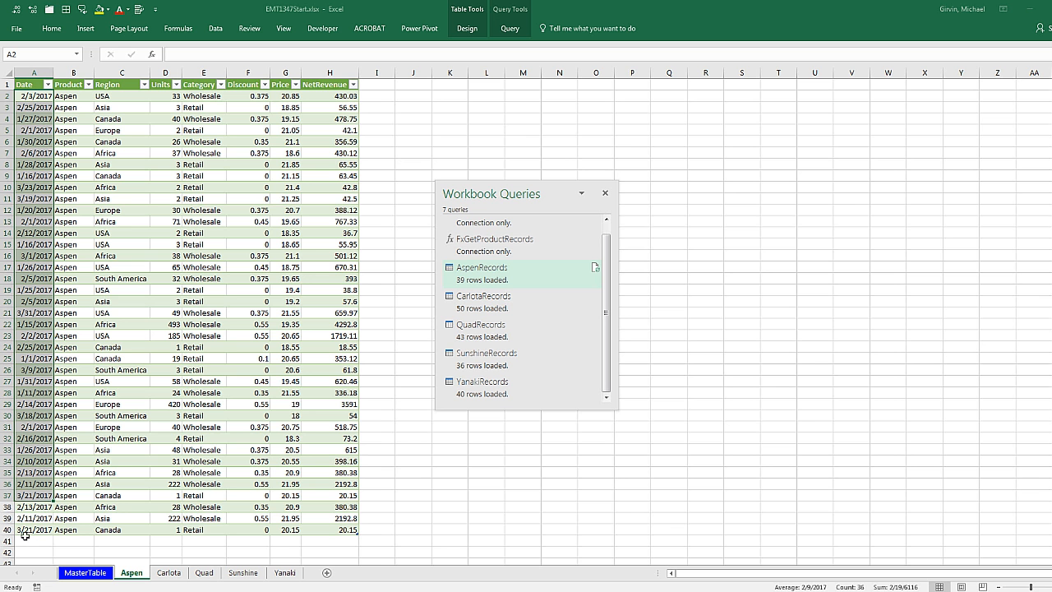
{"action": "left_click", "coordinate": [168, 573]}
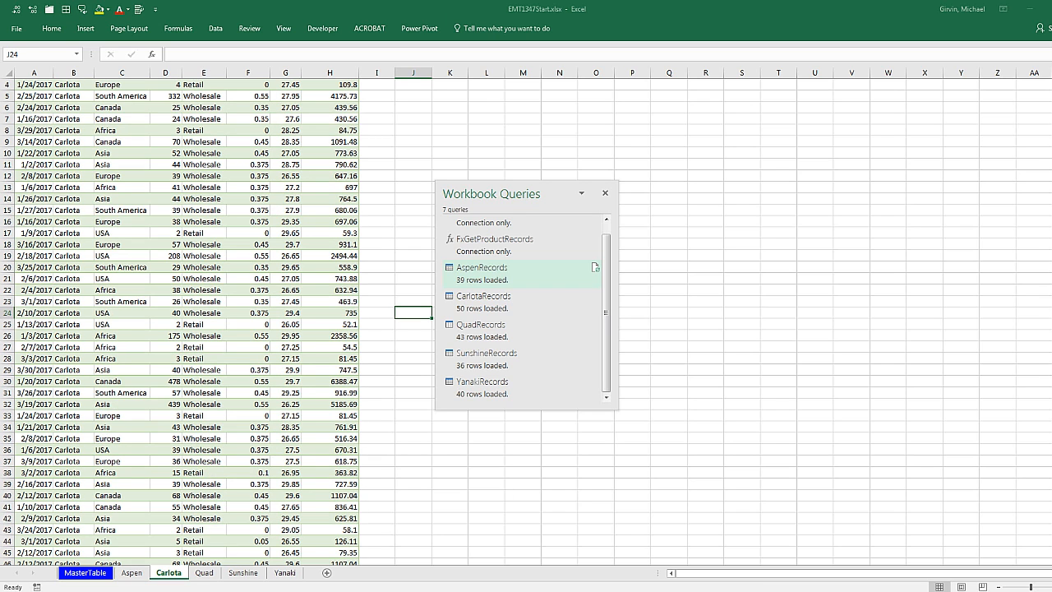
Check the end of the records on the Carlota sheet and review the product queries from the MasterTable sheet.
{"action": "scroll", "coordinate": [337, 506], "scroll_direction": "down", "scroll_amount": 6}
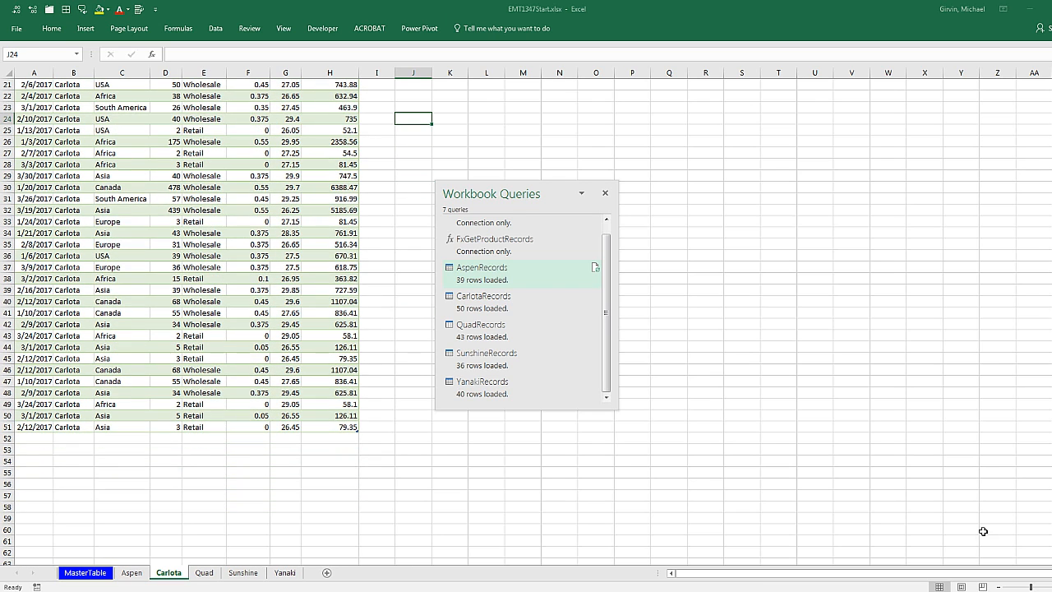
{"action": "left_click", "coordinate": [86, 572]}
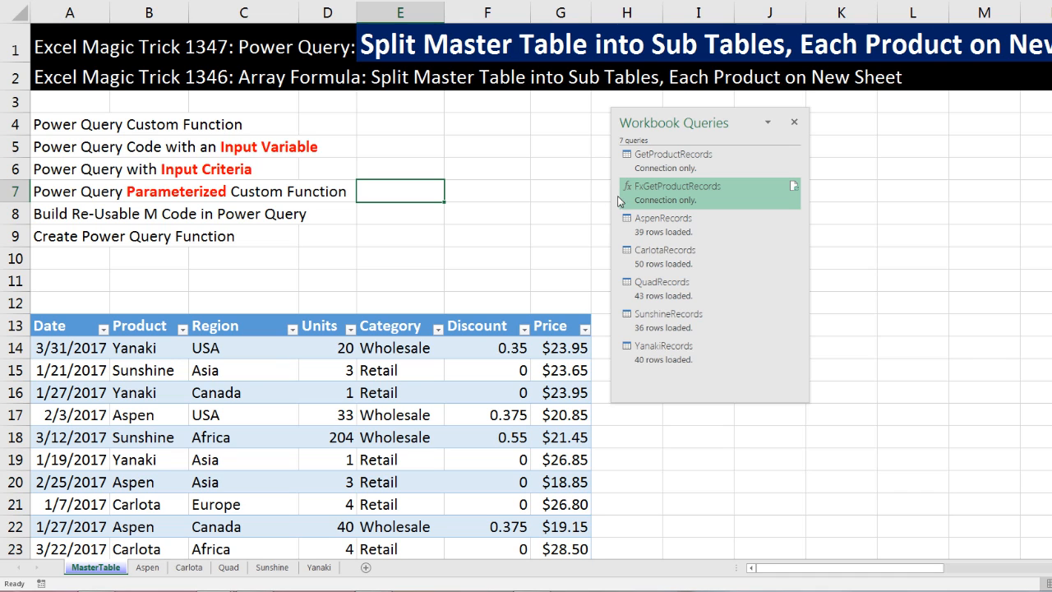
{"action": "mouse_move", "coordinate": [630, 202]}
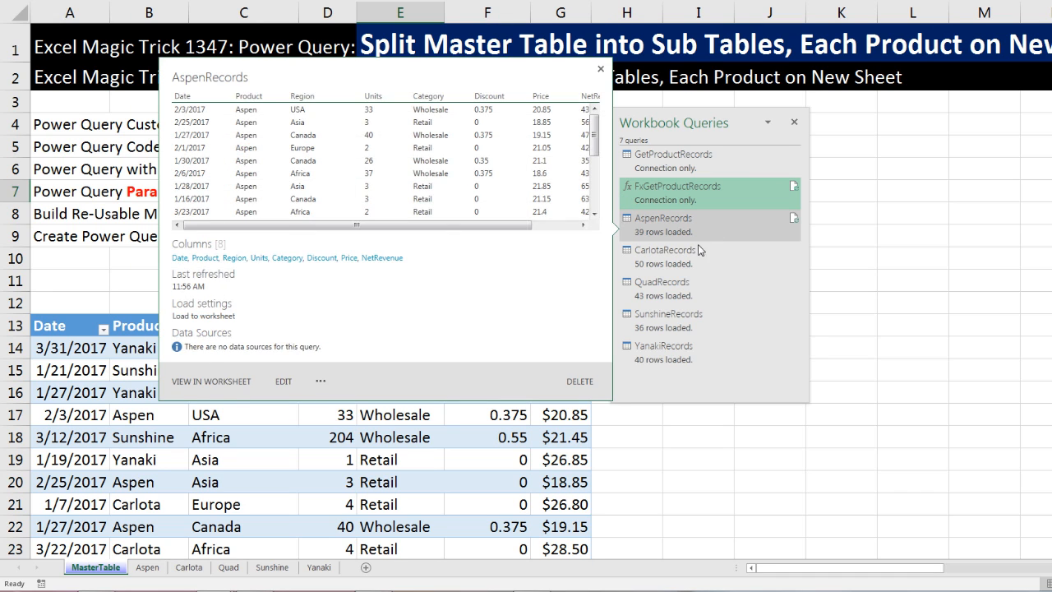
{"action": "mouse_move", "coordinate": [699, 371]}
Examine the M code of the AspenRecords query in the Advanced Editor, then close the Query Editor.
{"action": "right_click", "coordinate": [652, 225]}
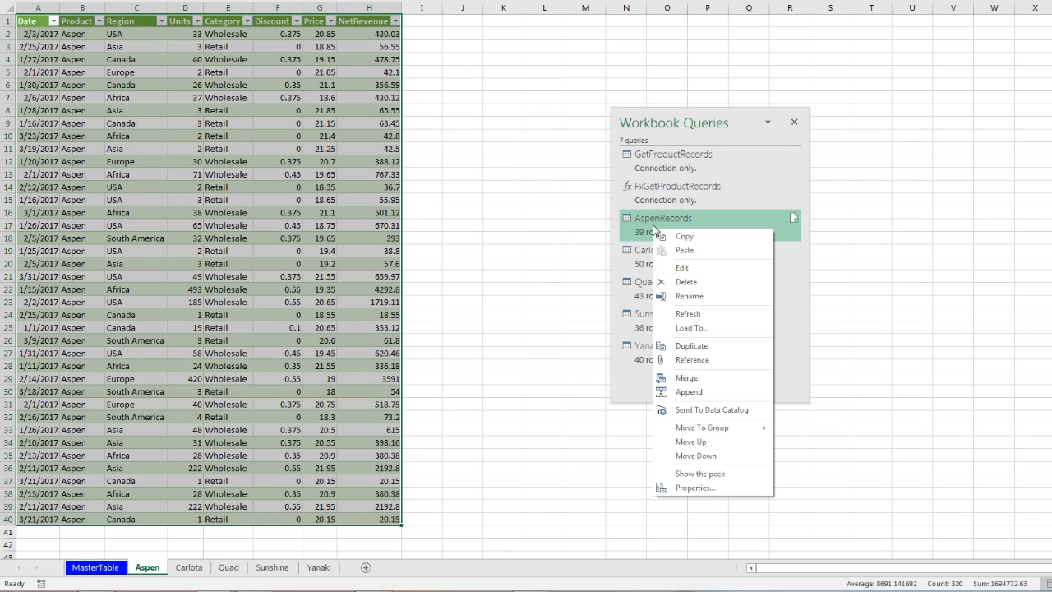
{"action": "left_click", "coordinate": [680, 268]}
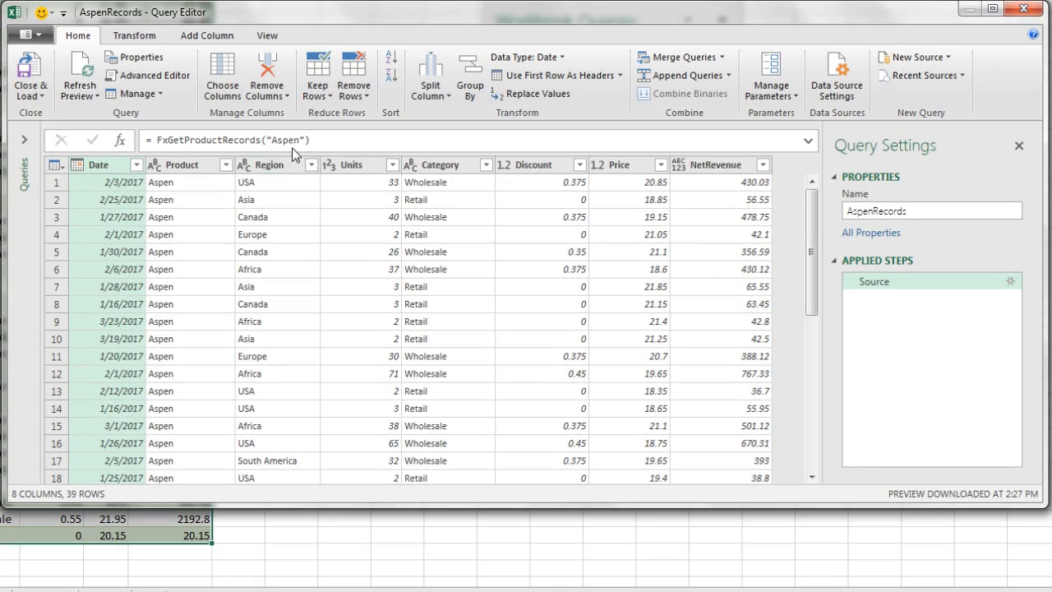
{"action": "left_click", "coordinate": [266, 34]}
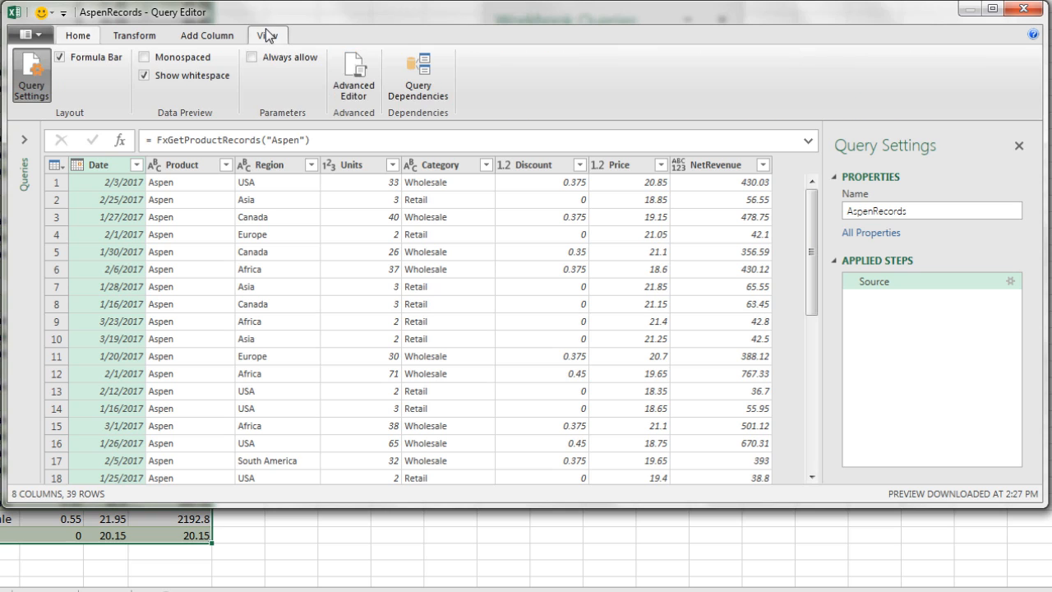
{"action": "left_click", "coordinate": [352, 87]}
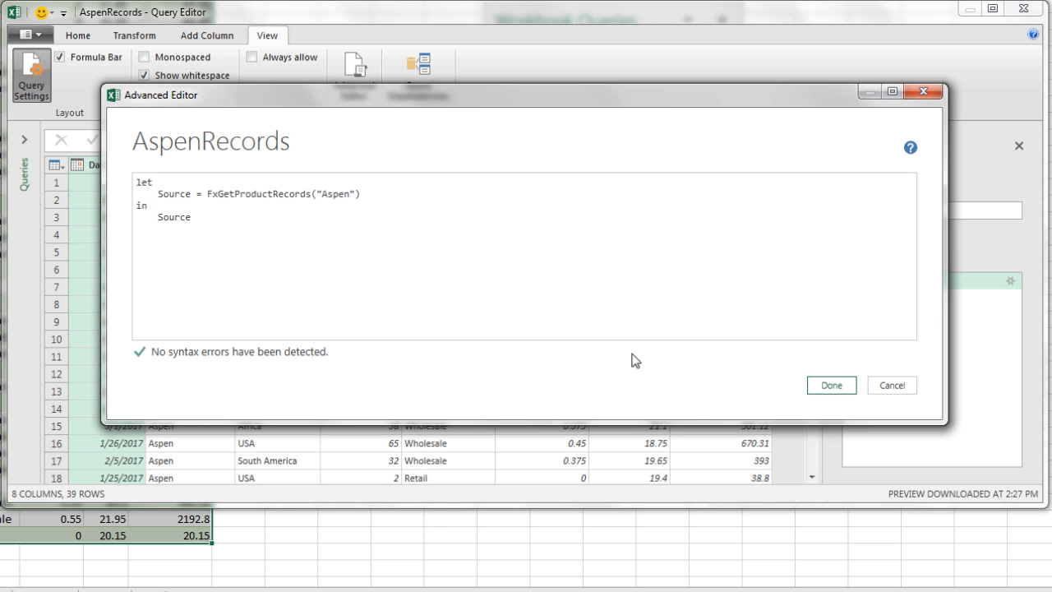
{"action": "left_click", "coordinate": [832, 389]}
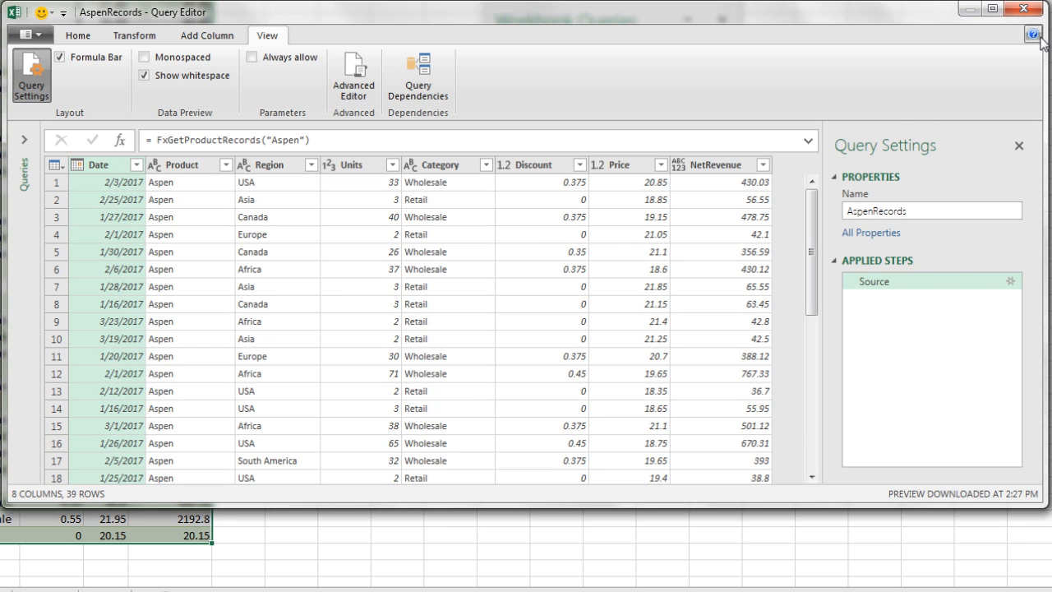
{"action": "left_click", "coordinate": [1022, 9]}
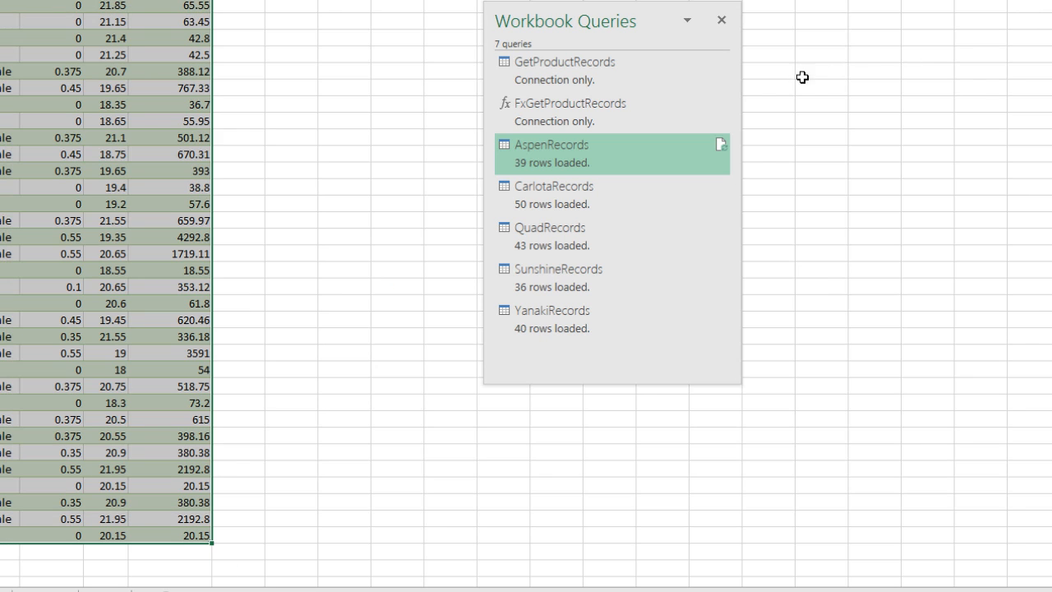
Review the FxGetProductRecords function and the product queries based on it, and return to cell A1 of the Carlota sheet.
{"action": "left_click", "coordinate": [610, 115]}
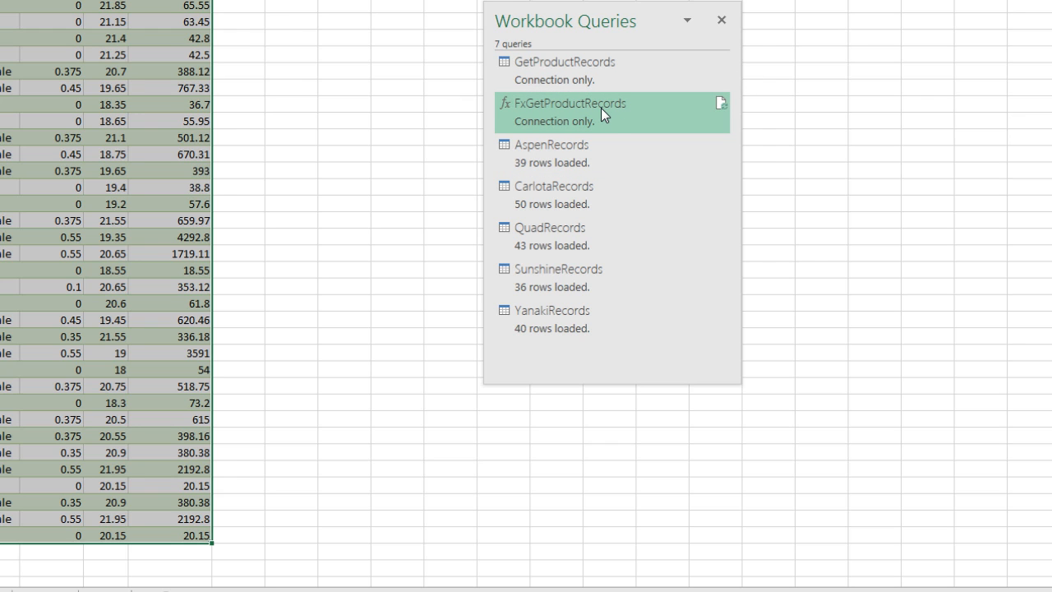
{"action": "mouse_move", "coordinate": [598, 153]}
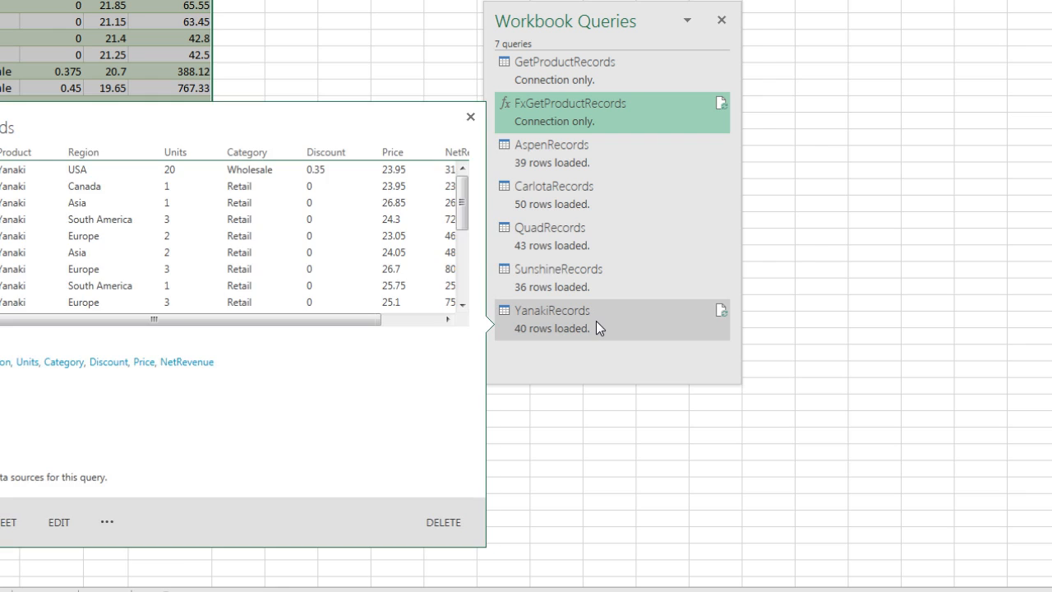
{"action": "mouse_move", "coordinate": [611, 124]}
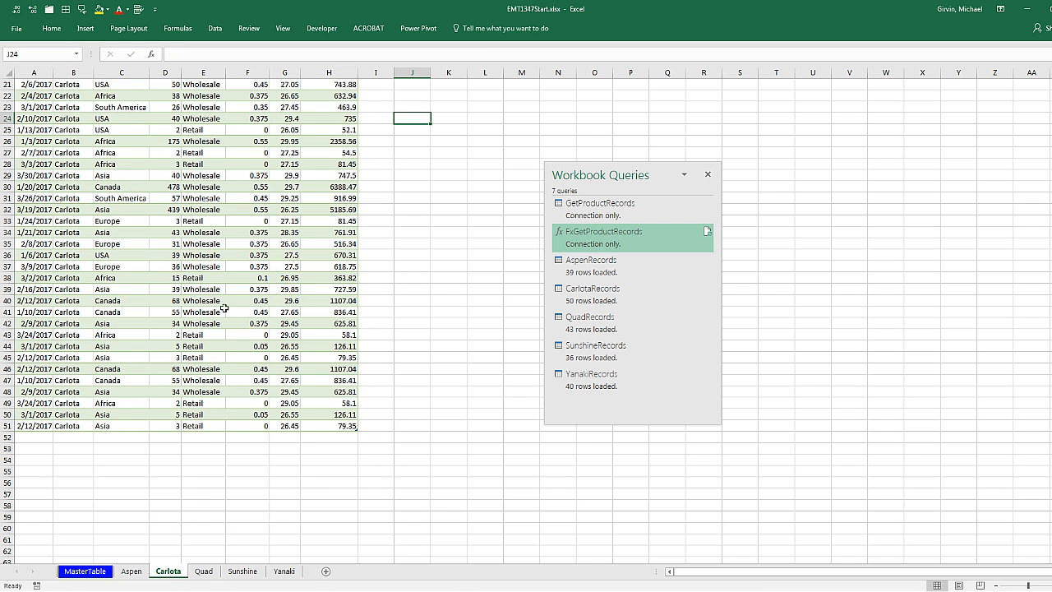
{"action": "key", "text": "ctrl+Home"}
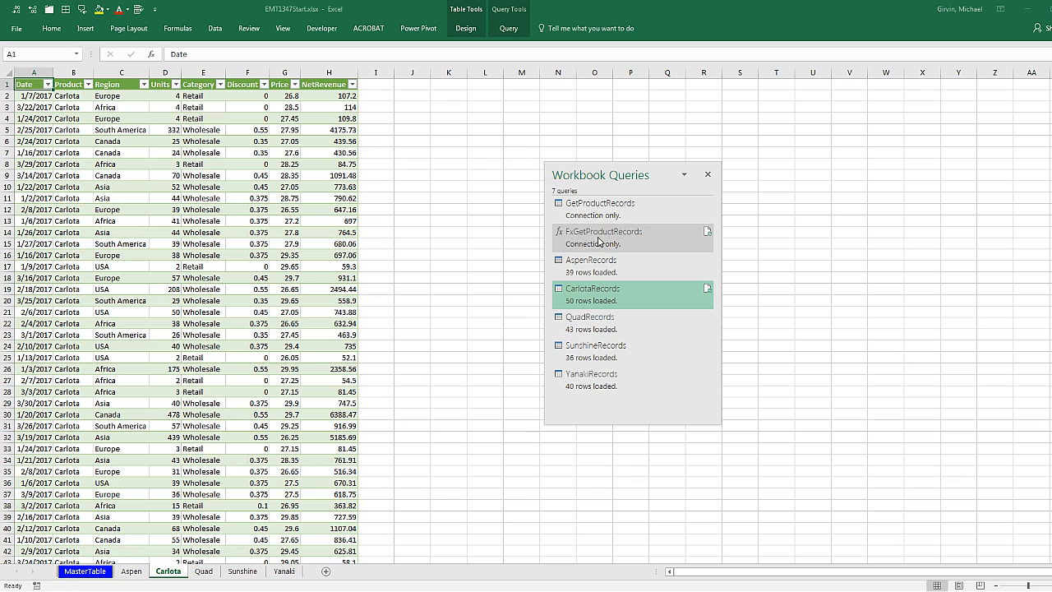
Open the M code of the FxGetProductRecords function in the Advanced Editor for editing.
{"action": "mouse_move", "coordinate": [635, 242]}
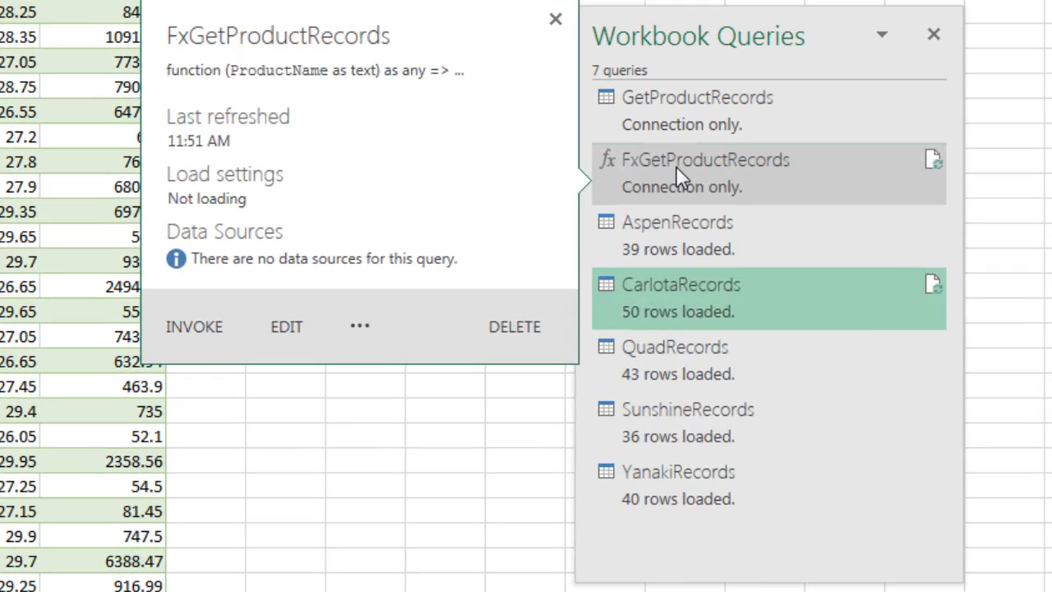
{"action": "right_click", "coordinate": [592, 239]}
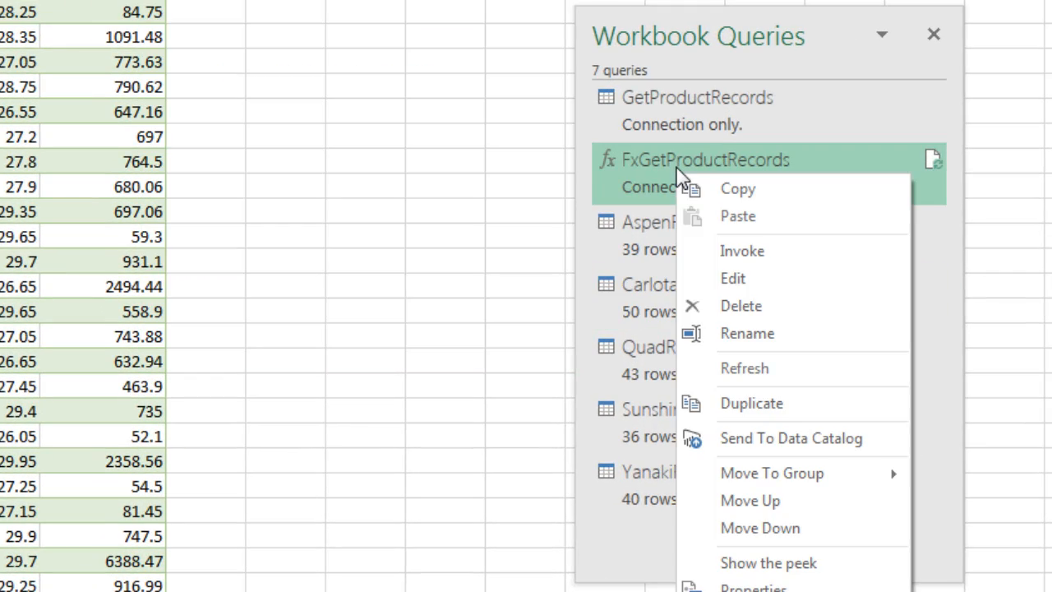
{"action": "left_click", "coordinate": [726, 280]}
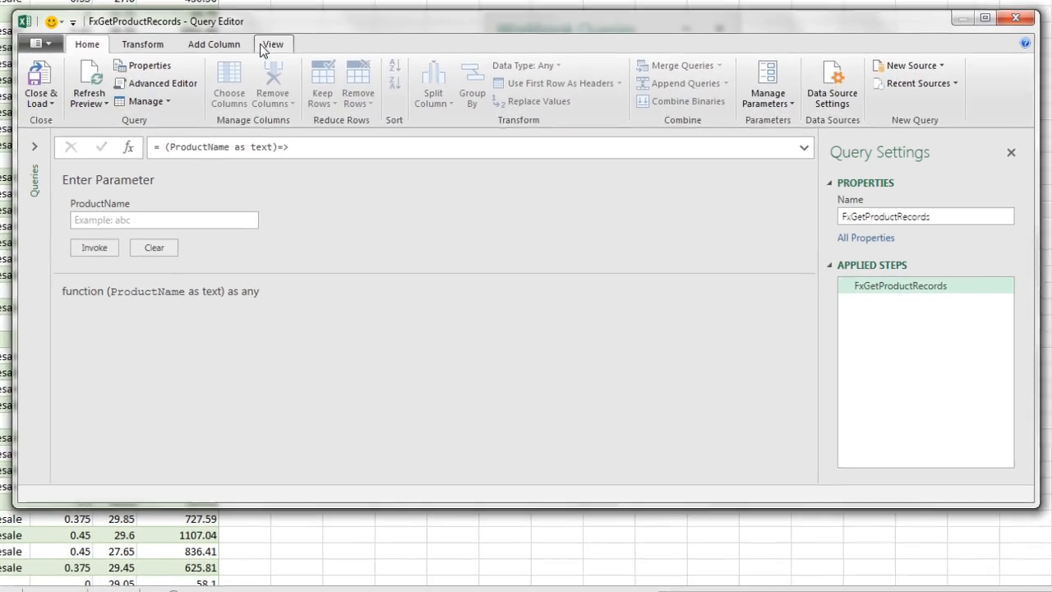
{"action": "left_click", "coordinate": [260, 43]}
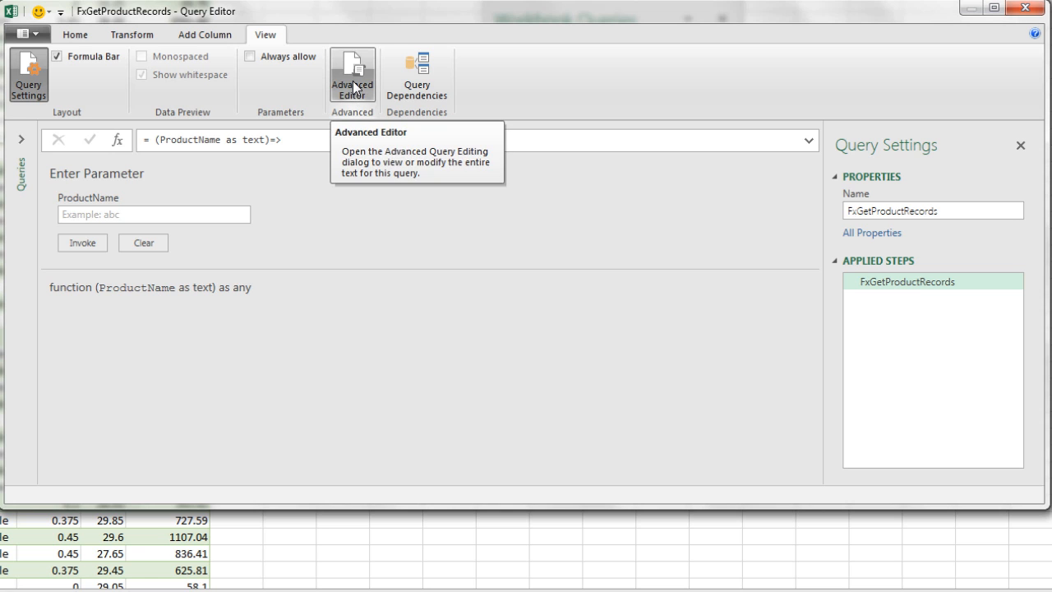
{"action": "left_click", "coordinate": [354, 87]}
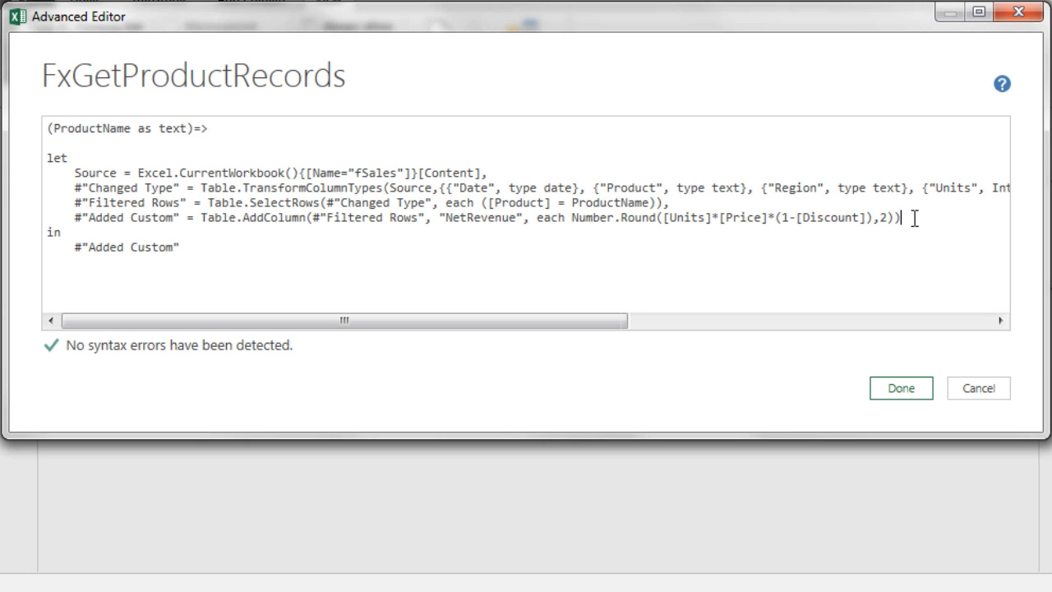
Below the #"Added Custom" line, ended with a comma, add an indented line with the step name RemoveColumnsUnitsDiscountPrice.
{"action": "key", "text": "Return"}
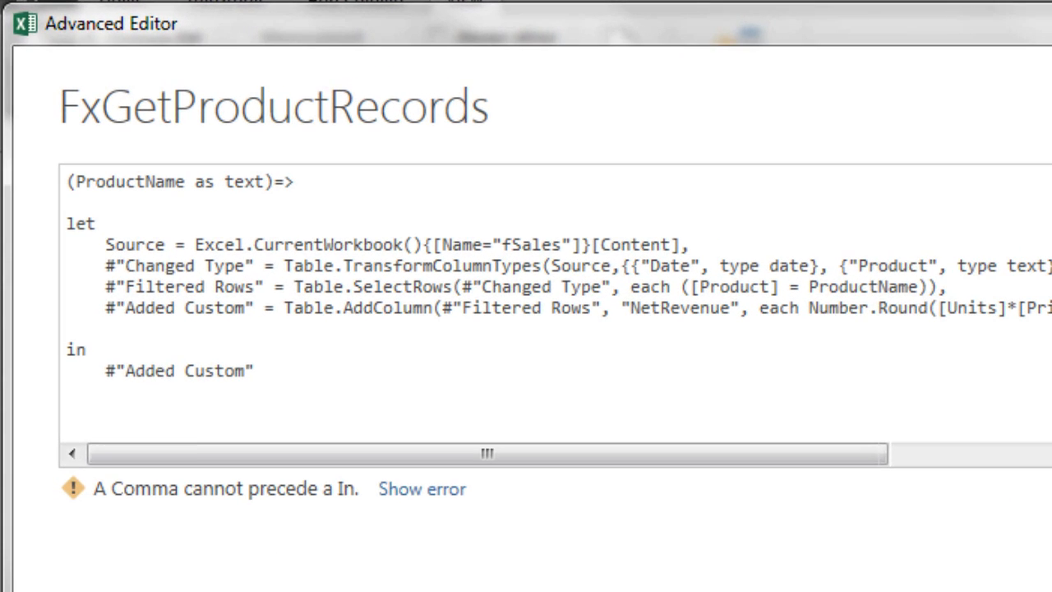
{"action": "key", "text": "Tab"}
{"action": "key", "text": "ctrl+v"}
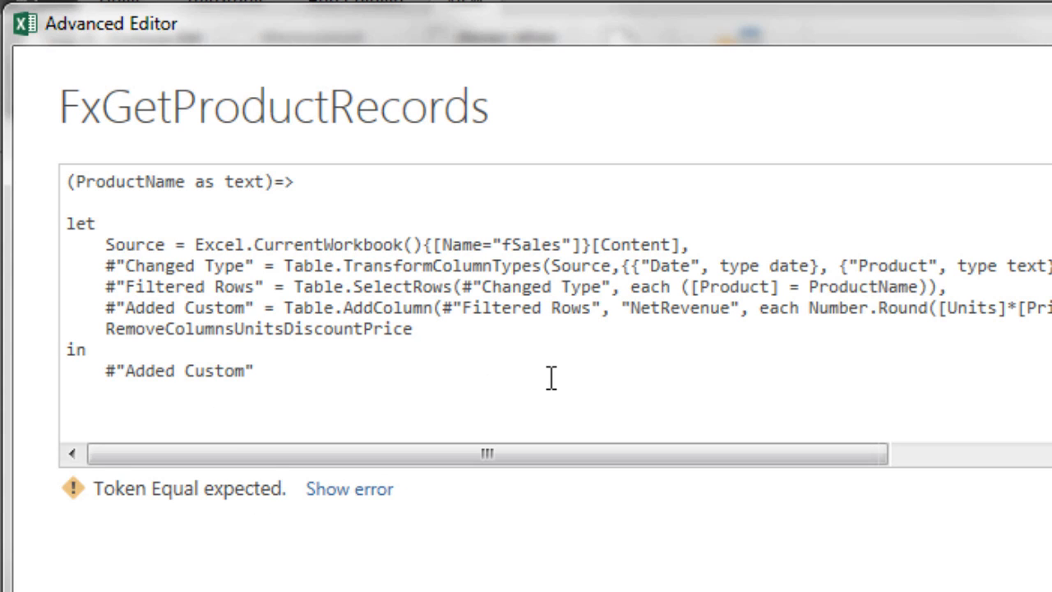
Continue the RemoveColumnsUnitsDiscountPrice line with "= Table.RemoveColumns(", correcting the misspelled Table.
{"action": "type", "text": "="}
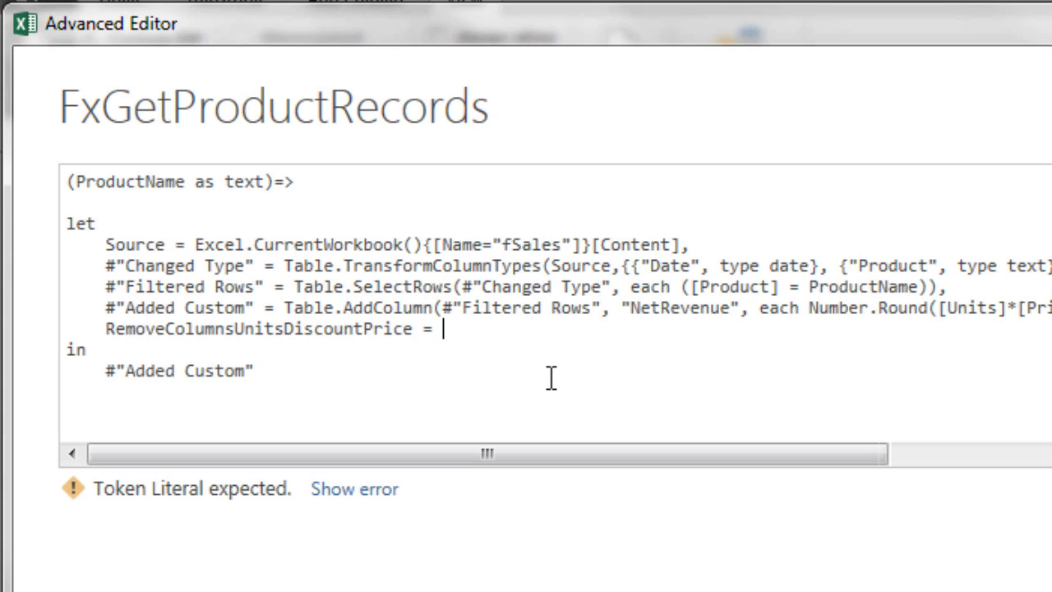
{"action": "type", "text": "T"}
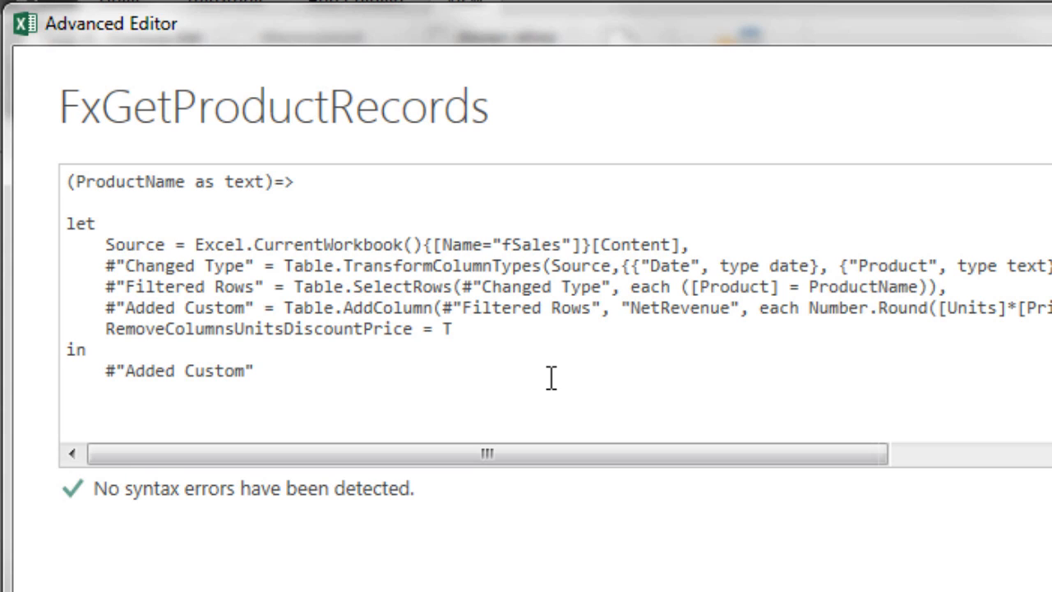
{"action": "type", "text": "bale.Remove"}
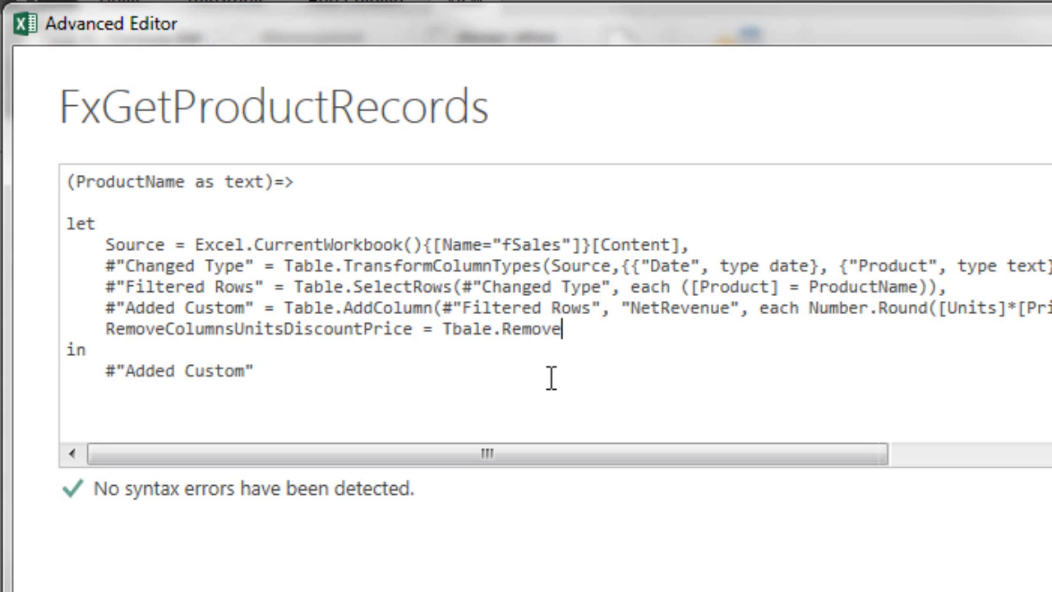
{"action": "type", "text": "Columns"}
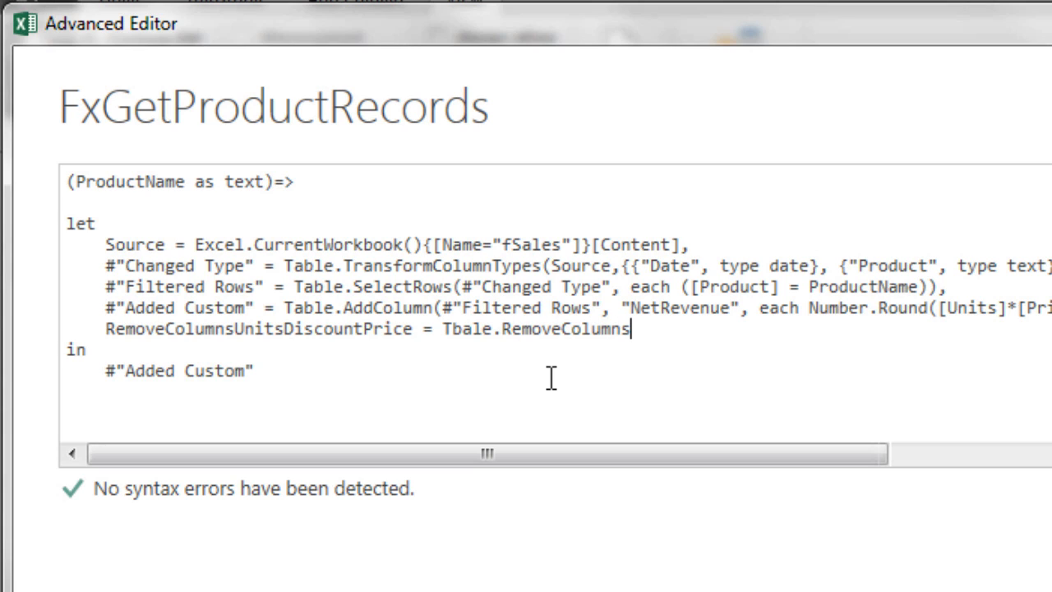
{"action": "type", "text": "("}
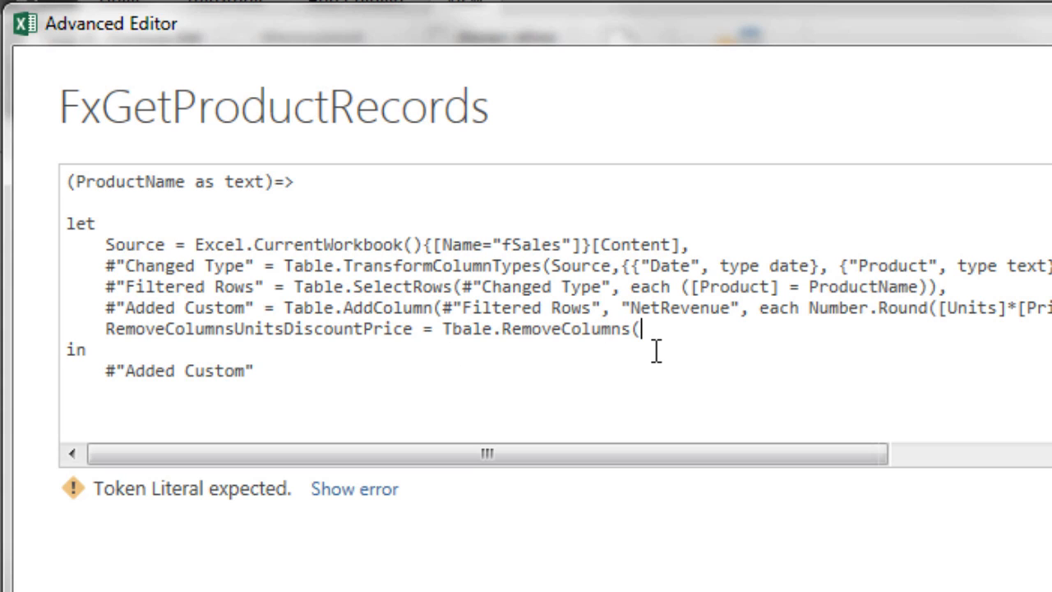
{"action": "left_click", "coordinate": [463, 333]}
{"action": "key", "text": "BackSpace"}
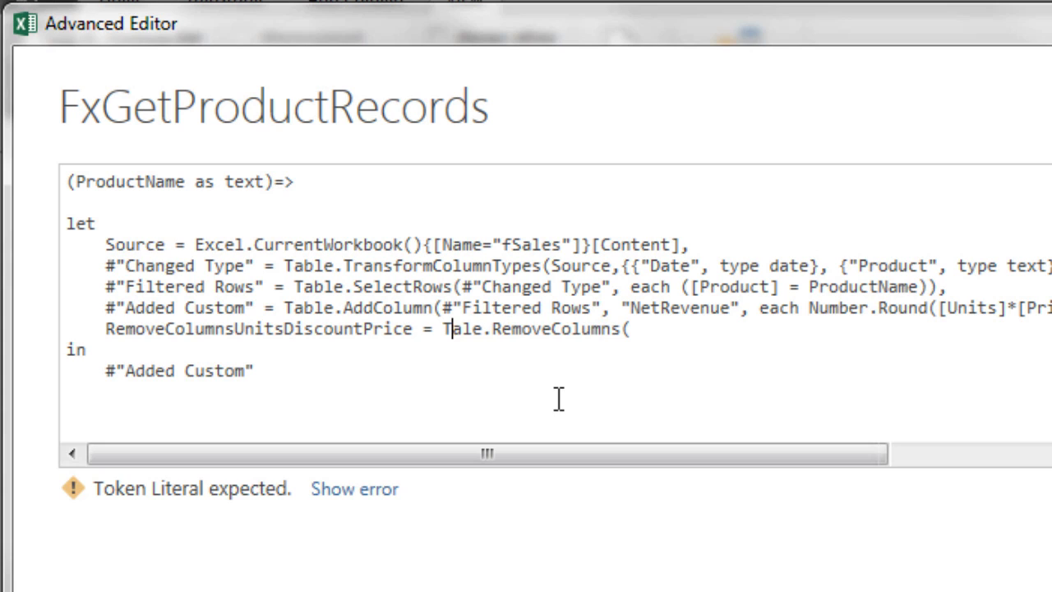
{"action": "key", "text": "Right"}
{"action": "type", "text": "b"}
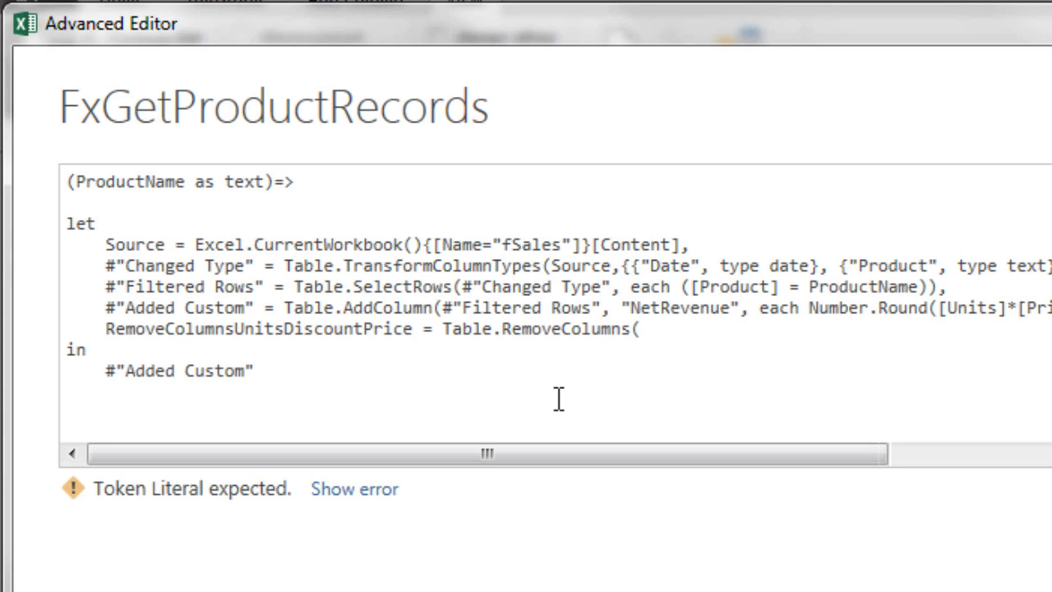
Copy the step name #"Added Custom" and paste it as the first argument of Table.RemoveColumns.
{"action": "left_click", "coordinate": [674, 328]}
{"action": "left_click_drag", "start_coordinate": [104, 306], "coordinate": [262, 306]}
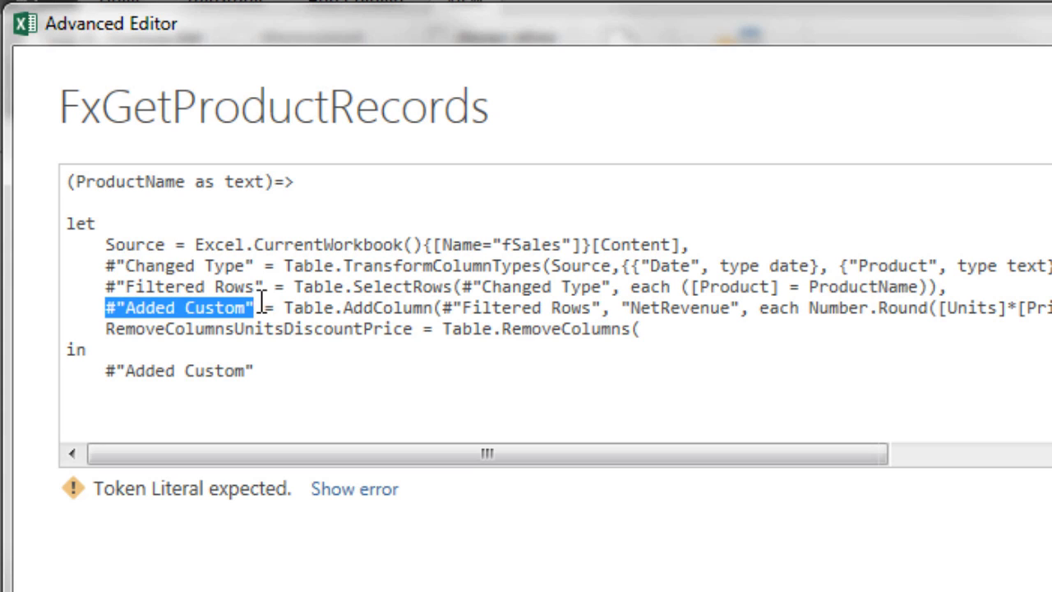
{"action": "key", "text": "ctrl+c"}
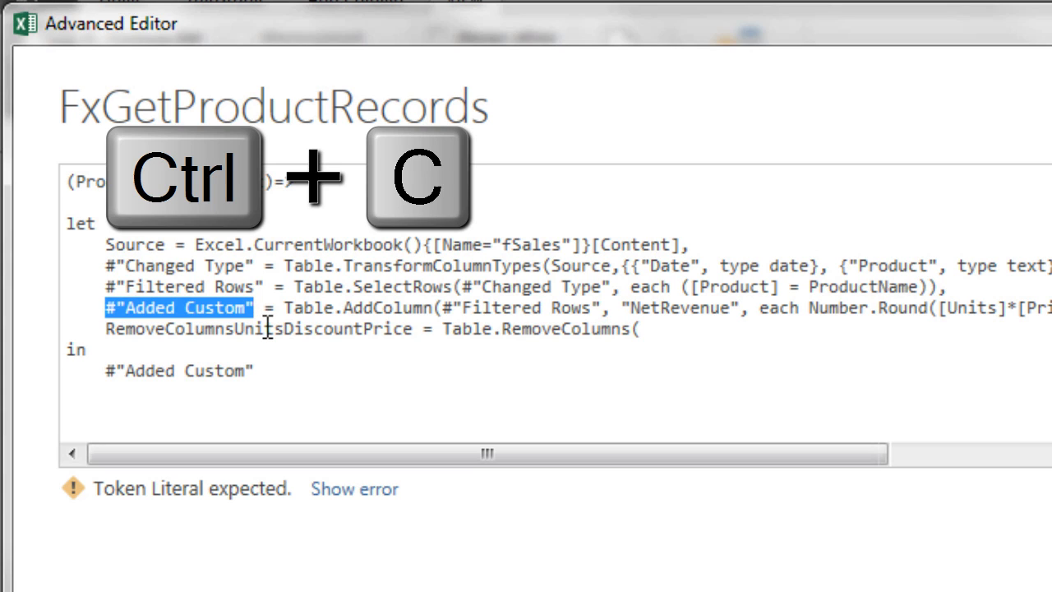
{"action": "left_click", "coordinate": [649, 329]}
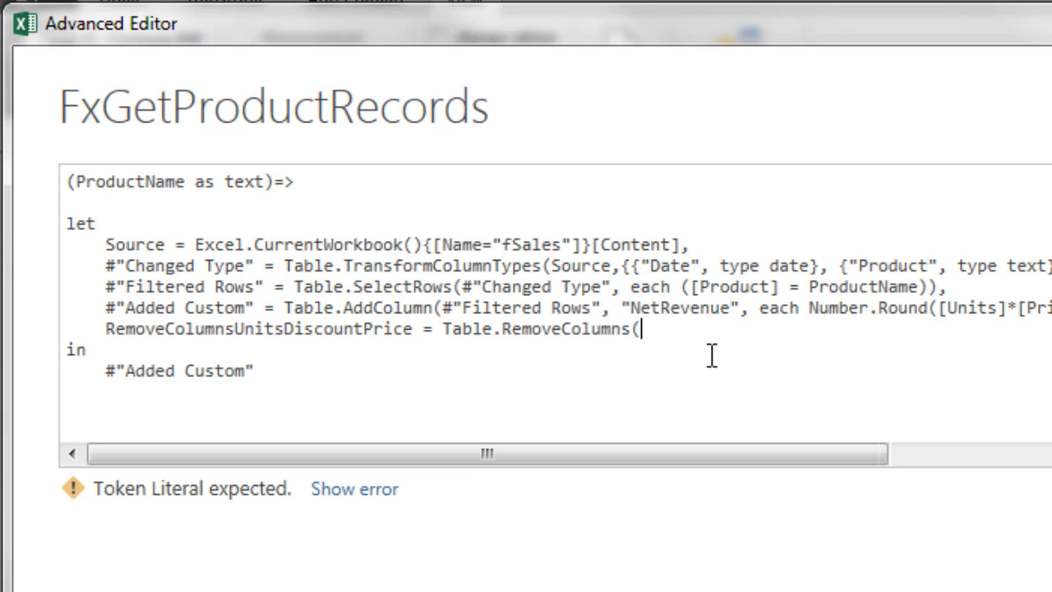
{"action": "key", "text": "ctrl+v"}
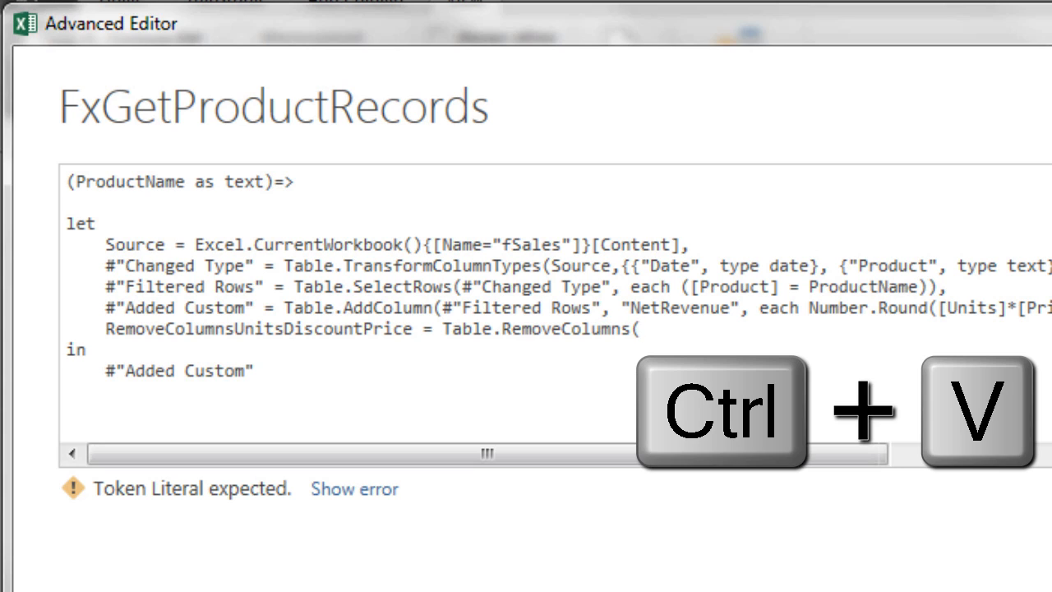
{"action": "key", "text": "ctrl+v"}
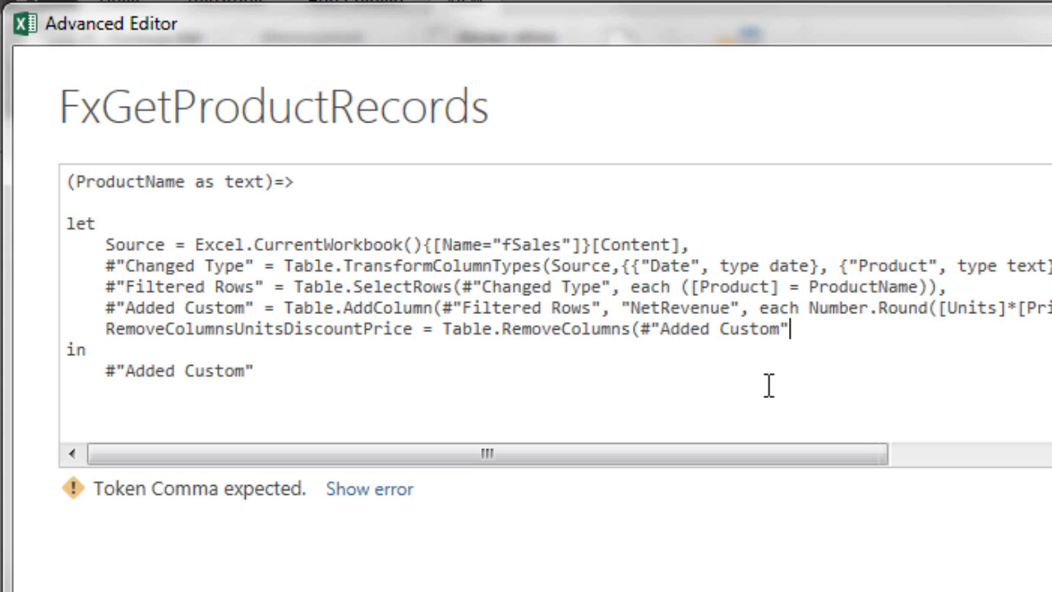
Complete the Table.RemoveColumns call with the column list {"Units","Discount","Price"} as its second argument and close the parenthesis.
{"action": "type", "text": ","}
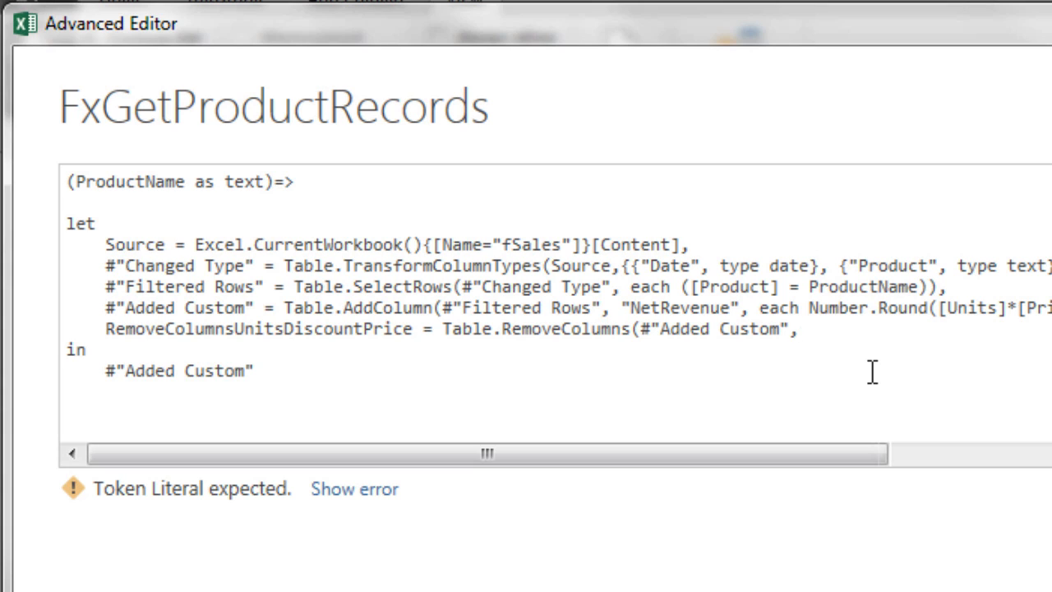
{"action": "type", "text": "{"}
{"action": "type", "text": "\""}
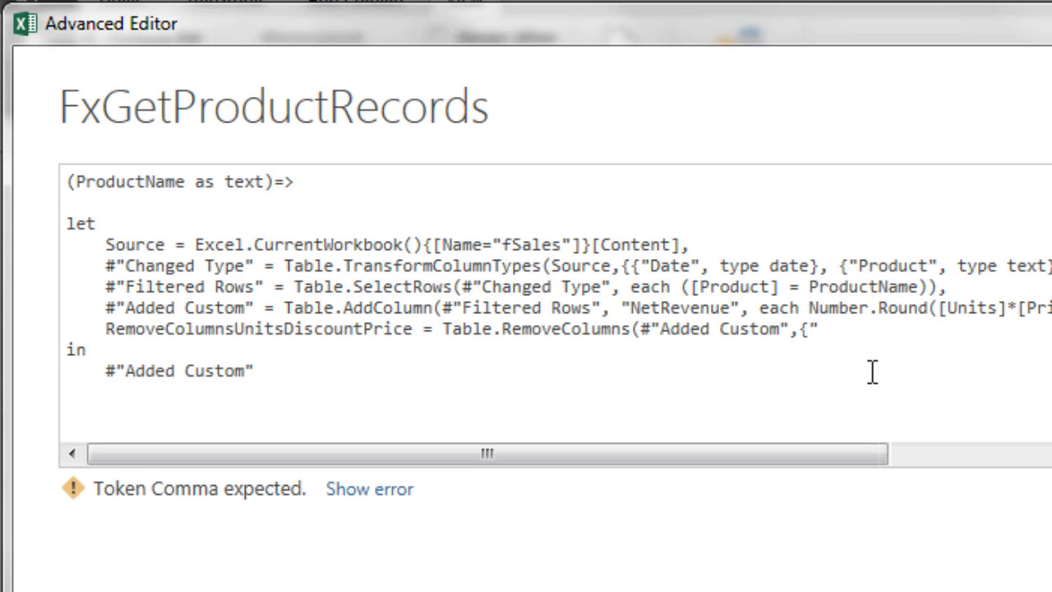
{"action": "type", "text": "Units\""}
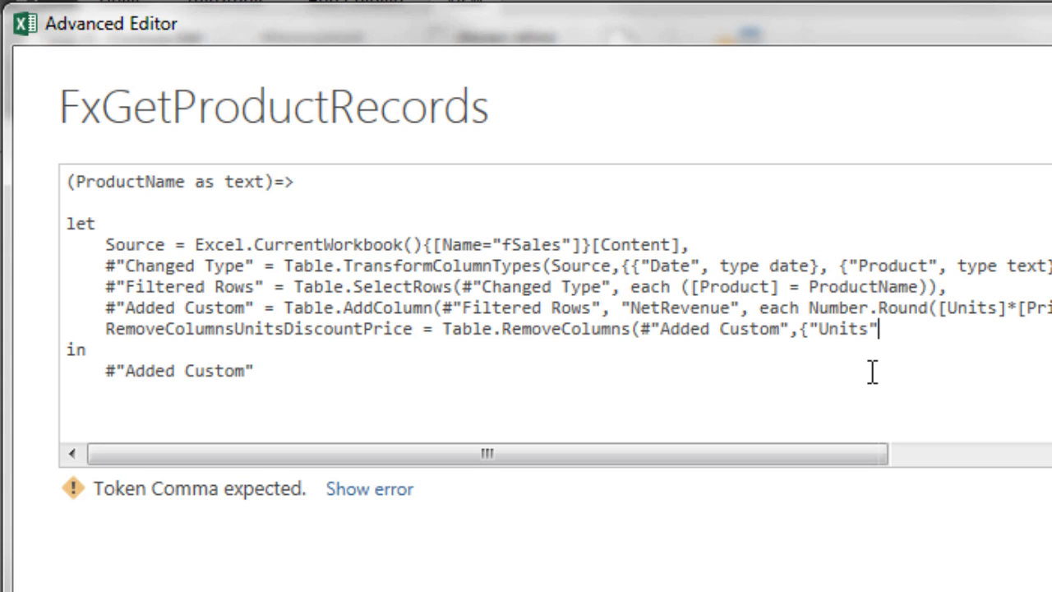
{"action": "type", "text": ",\""}
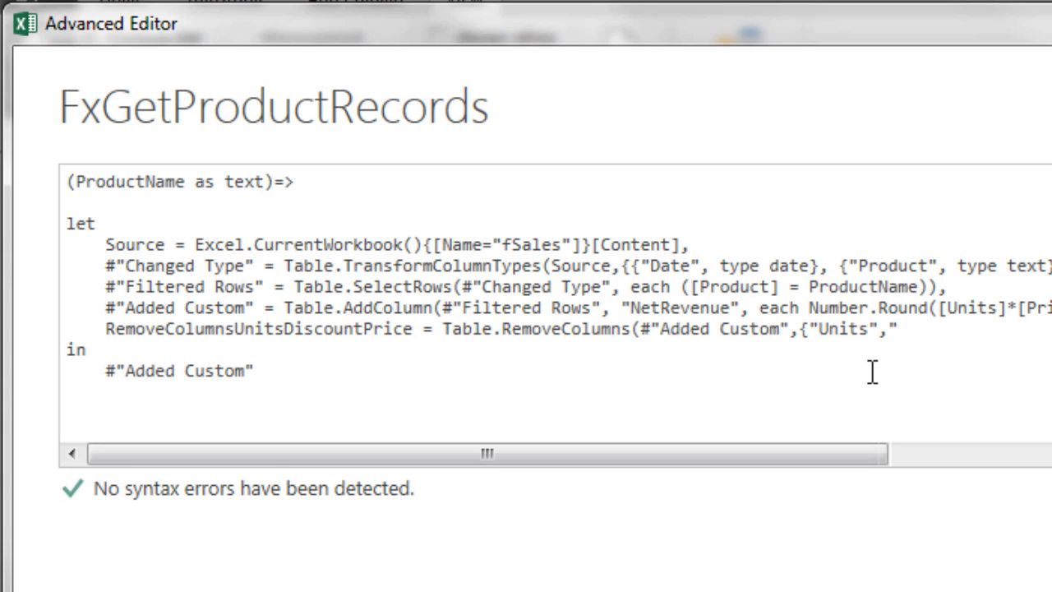
{"action": "type", "text": "Discount\""}
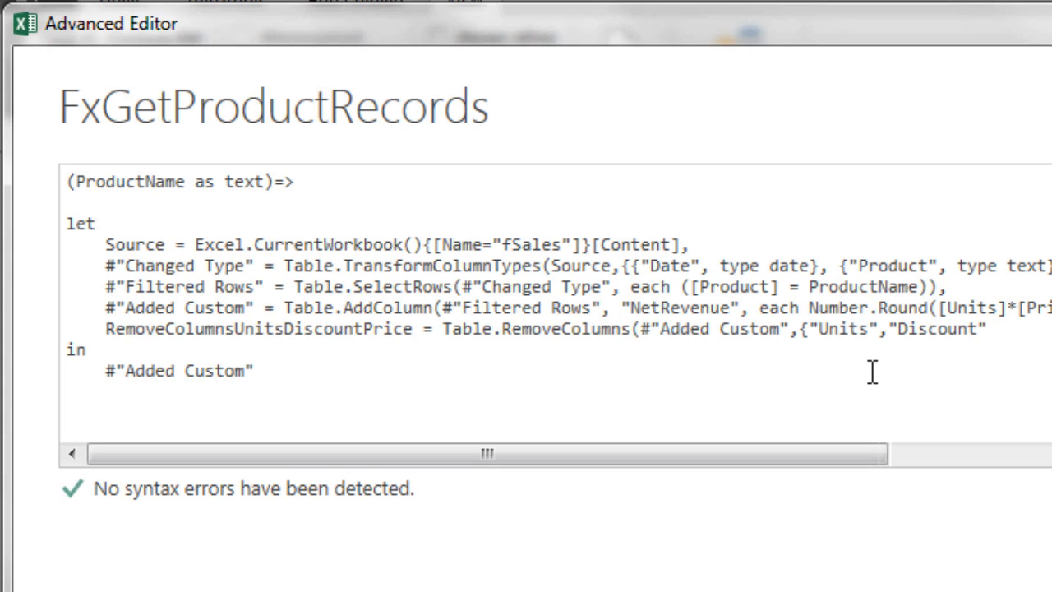
{"action": "type", "text": ",\"Price\""}
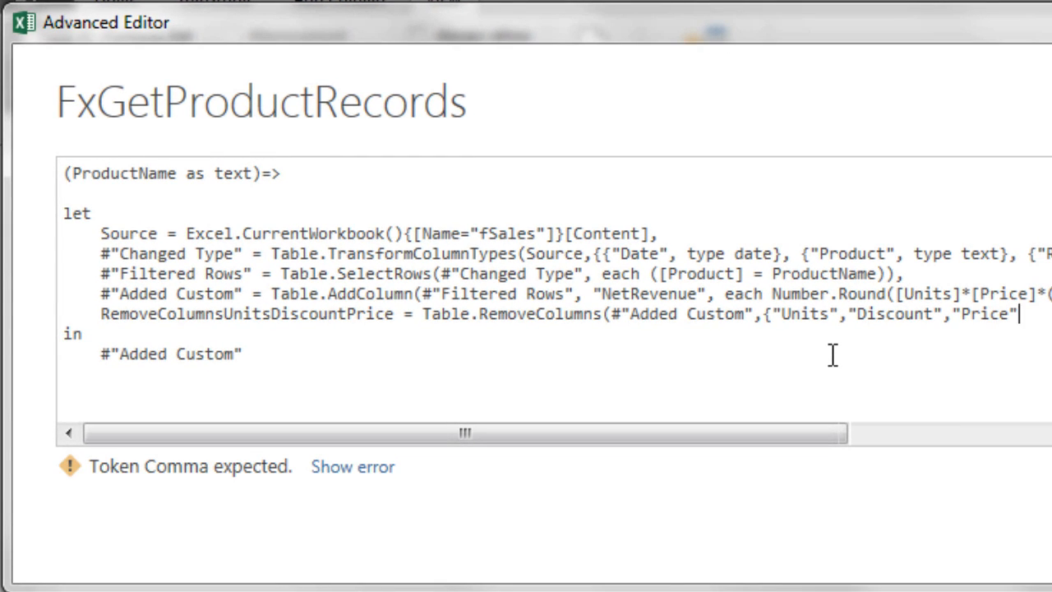
{"action": "type", "text": "})"}
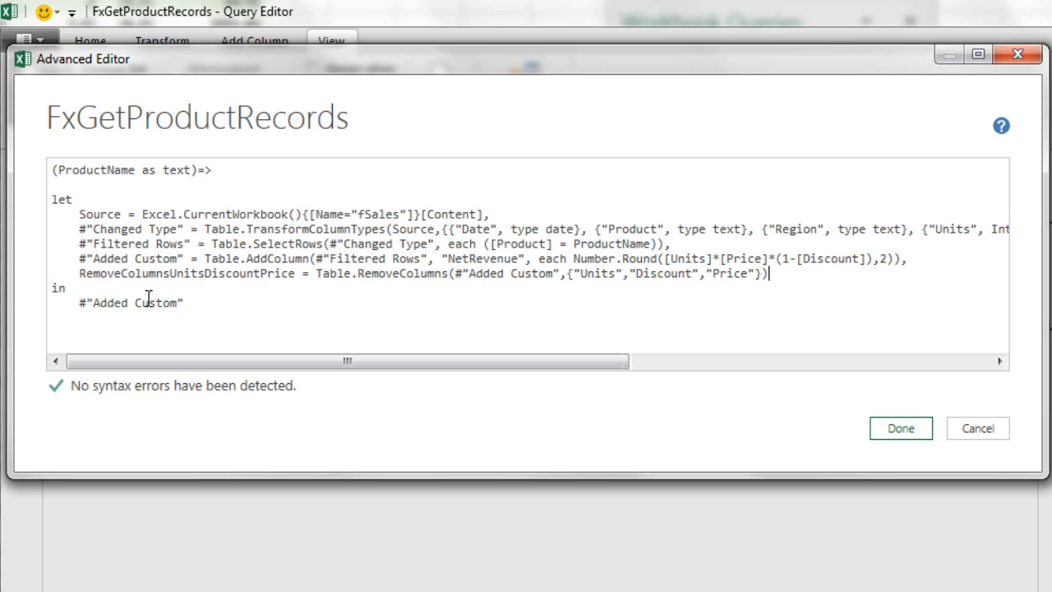
Copy the step name RemoveColumnsUnitsDiscountPrice and paste it over #"Added Custom" in the function's in clause.
{"action": "left_click", "coordinate": [82, 276]}
{"action": "left_click_drag", "start_coordinate": [83, 277], "coordinate": [292, 278]}
{"action": "key", "text": "ctrl+c"}
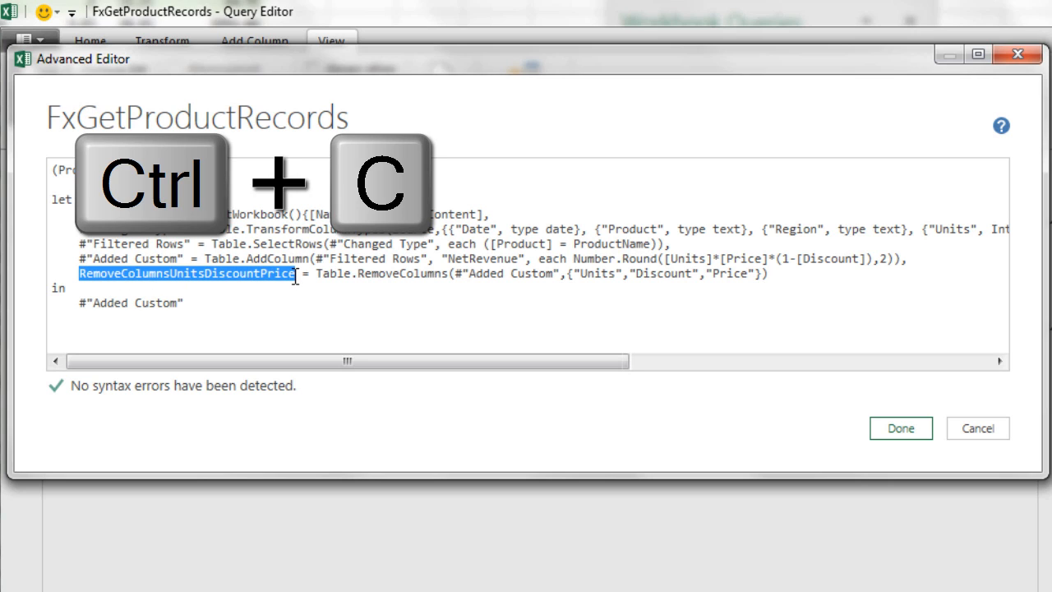
{"action": "left_click_drag", "start_coordinate": [81, 304], "coordinate": [182, 306]}
{"action": "key", "text": "ctrl+v"}
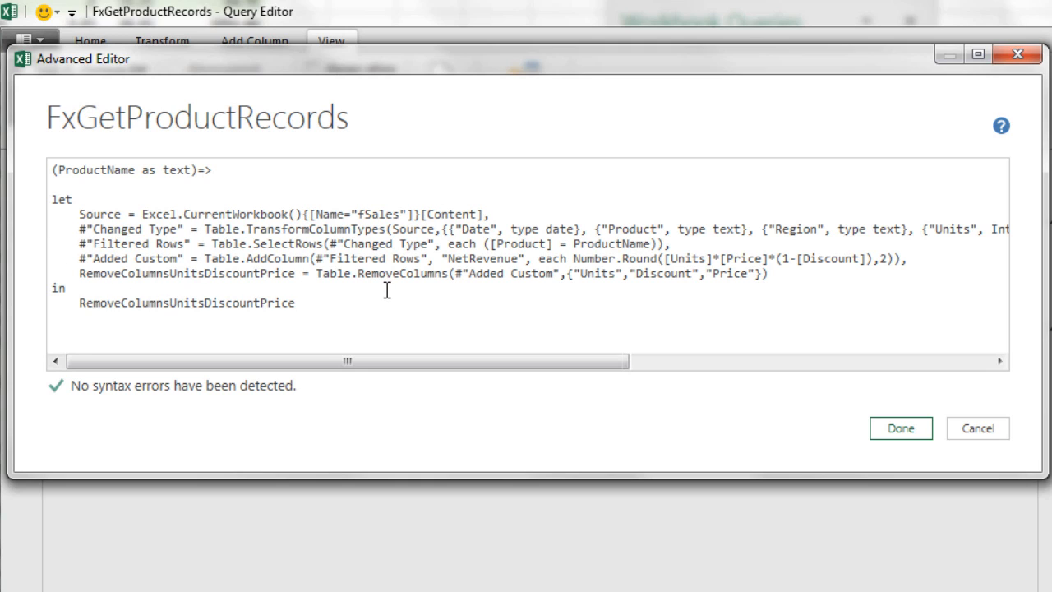
Accept the edited M code, close and load the FxGetProductRecords function, and refresh all workbook queries.
{"action": "left_click", "coordinate": [901, 428]}
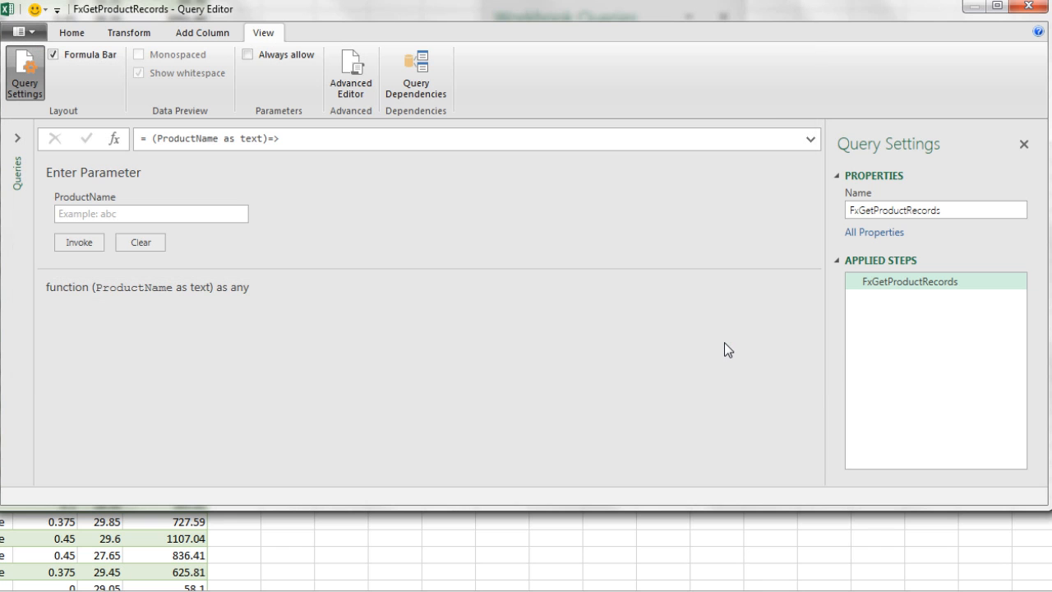
{"action": "left_click", "coordinate": [72, 33]}
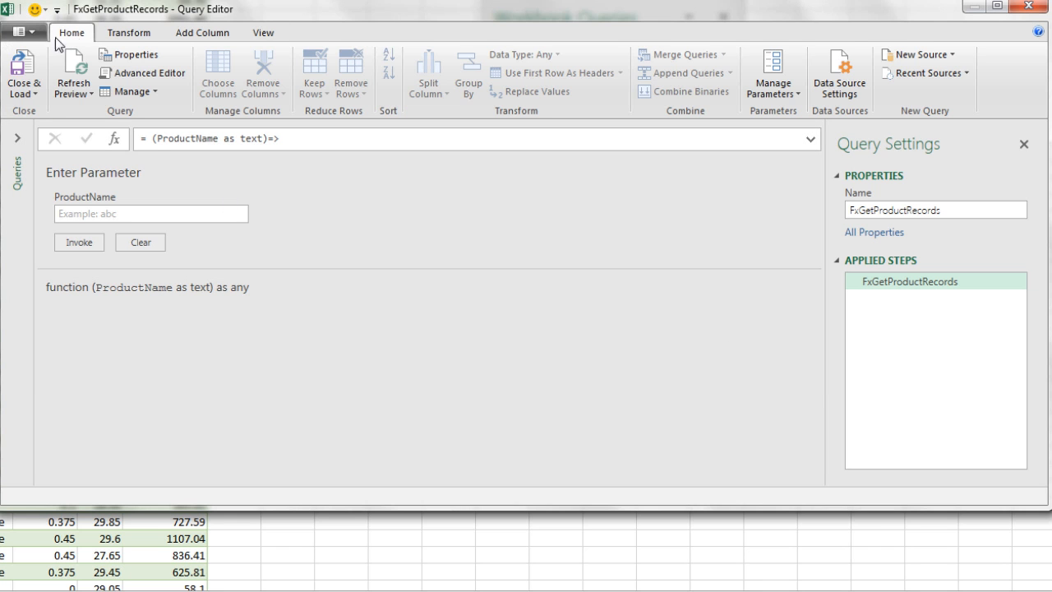
{"action": "left_click", "coordinate": [24, 59]}
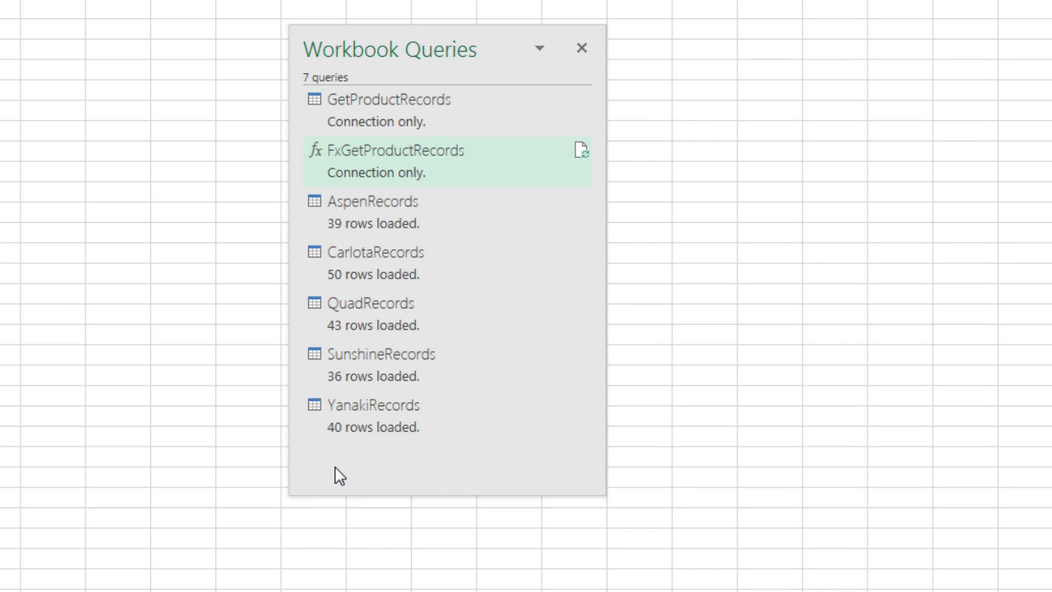
{"action": "key", "text": "ctrl+alt+F5"}
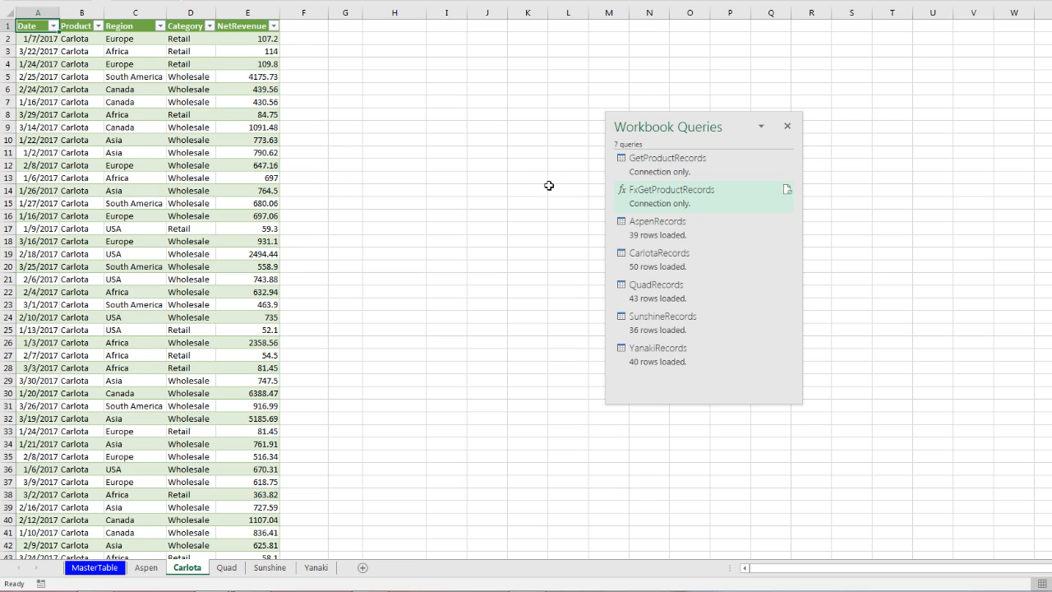
Check the columns on the Aspen and Yanaki sheets, and preview the YanakiRecords query from the MasterTable sheet.
{"action": "mouse_move", "coordinate": [623, 195]}
{"action": "left_click", "coordinate": [146, 569]}
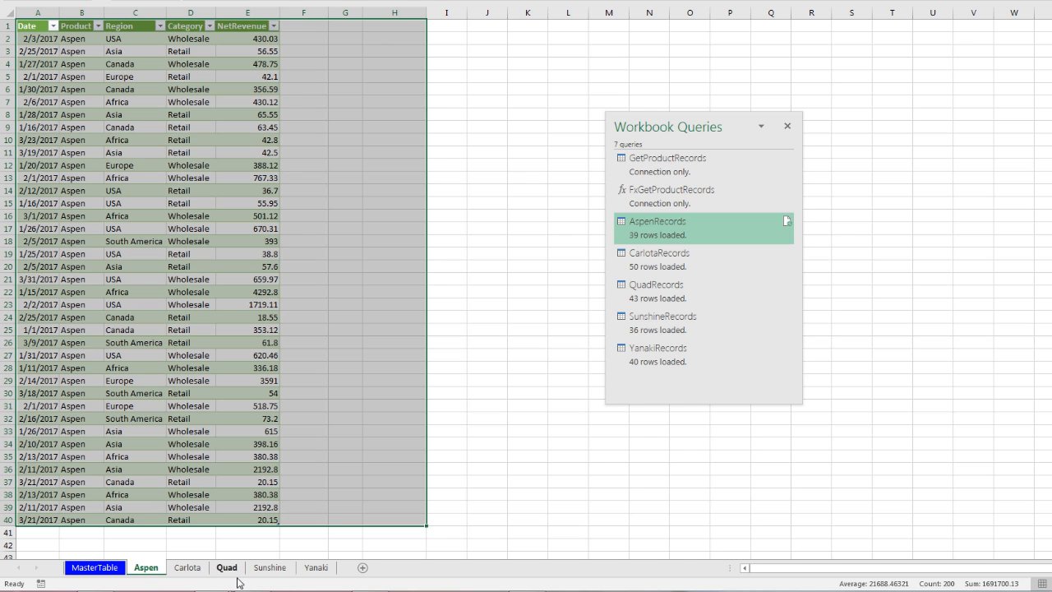
{"action": "left_click", "coordinate": [316, 567]}
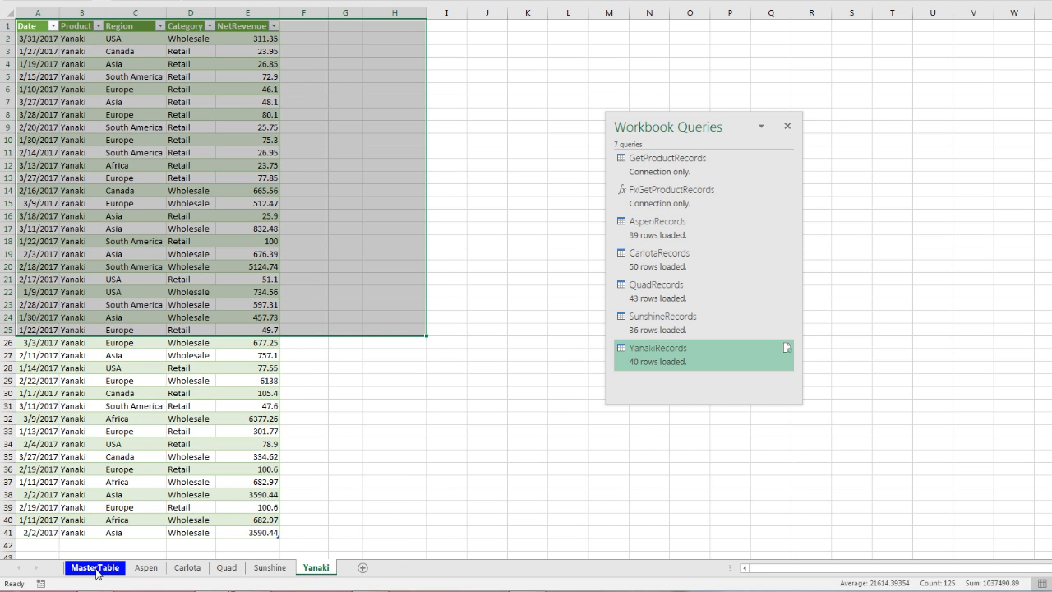
{"action": "left_click", "coordinate": [95, 568]}
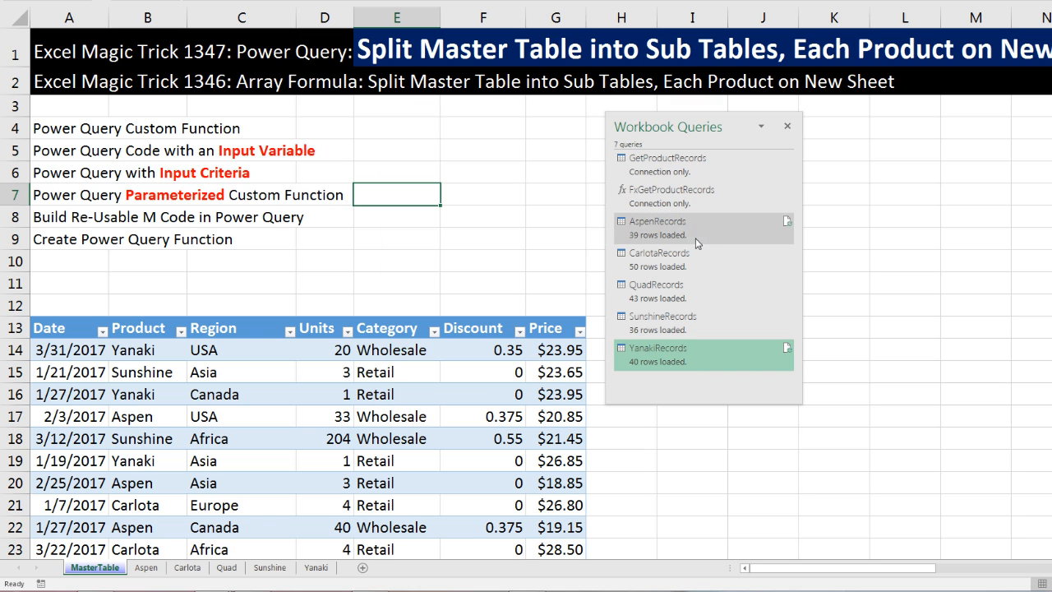
{"action": "mouse_move", "coordinate": [682, 234]}
{"action": "mouse_move", "coordinate": [676, 361]}
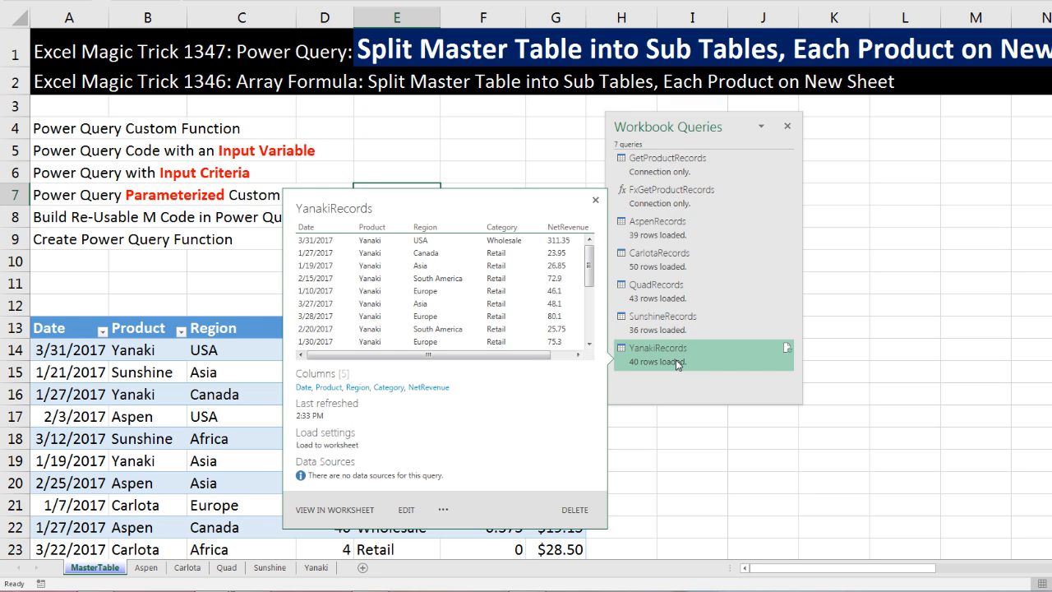